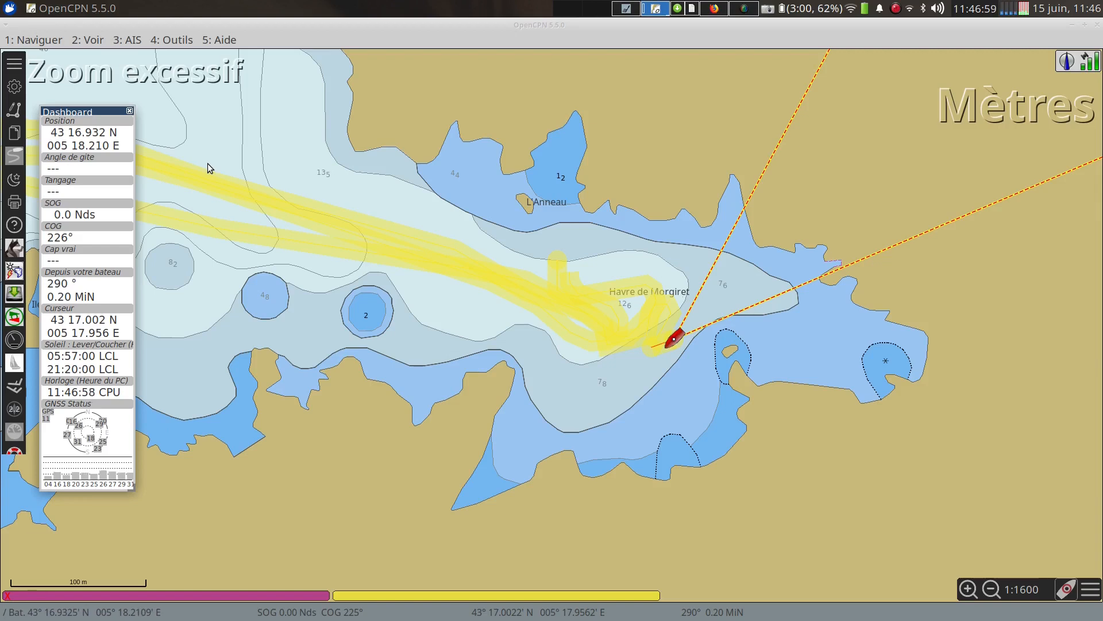
- Switch to Firefox and save the Pacific wind GRIB file from the Global Marine Networks free GRIB downloads page
mouse_move(174, 167)
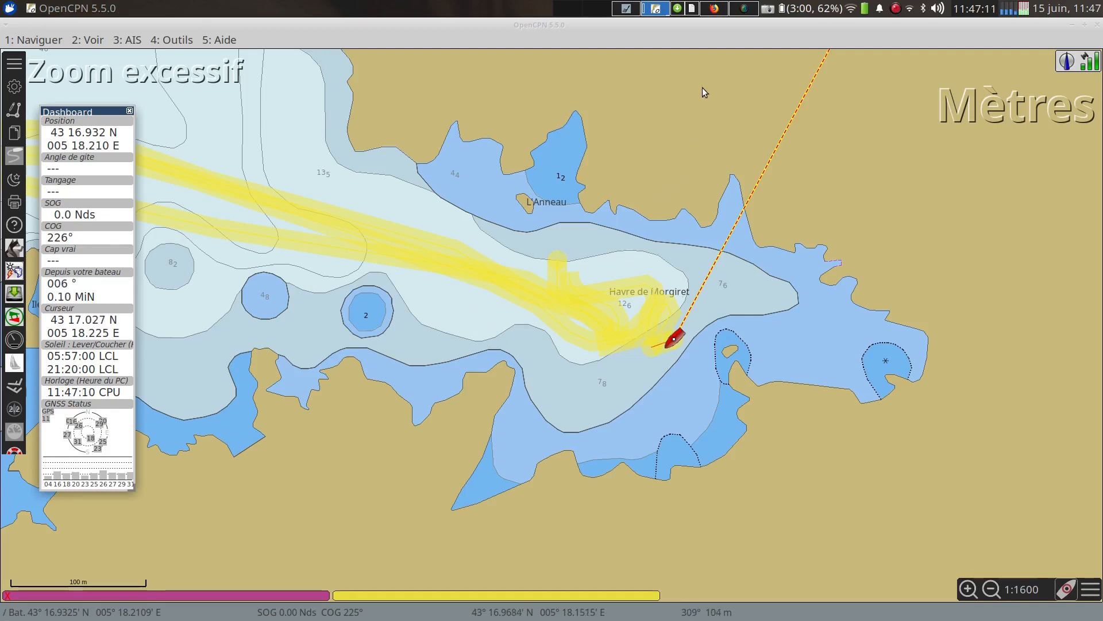
left_click(715, 9)
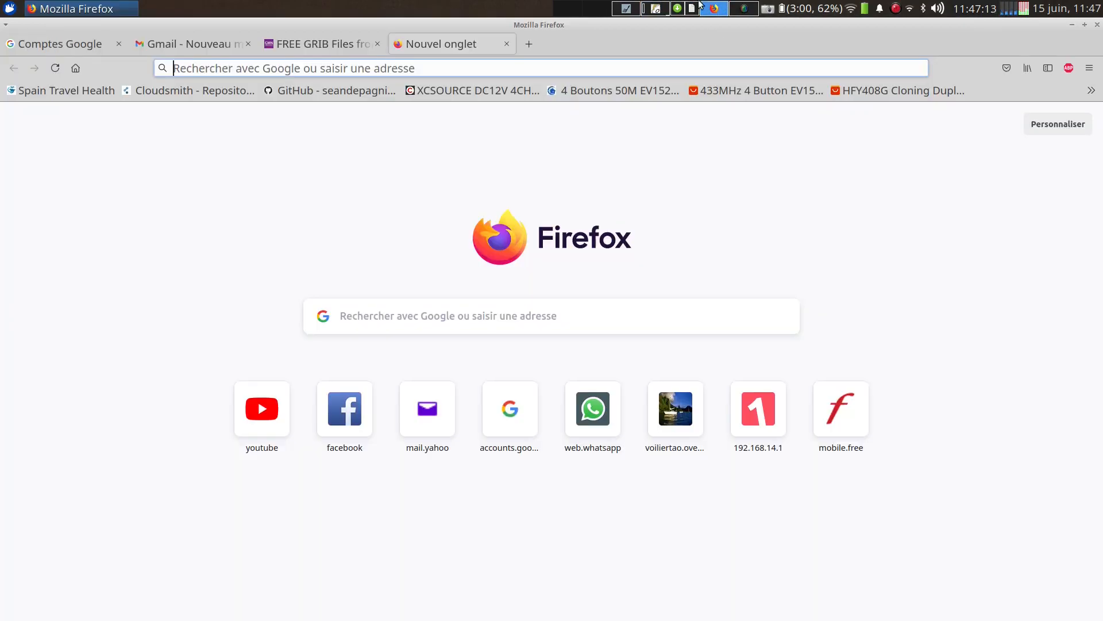
left_click(309, 45)
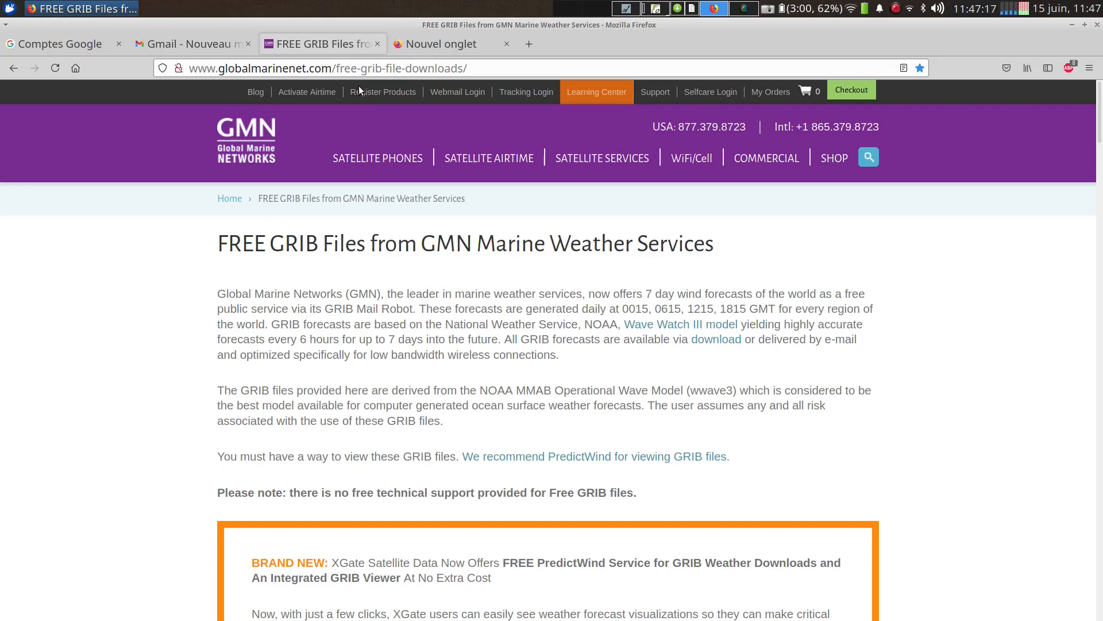
scroll(70, 405, "down", 3)
scroll(70, 405, "down", 20)
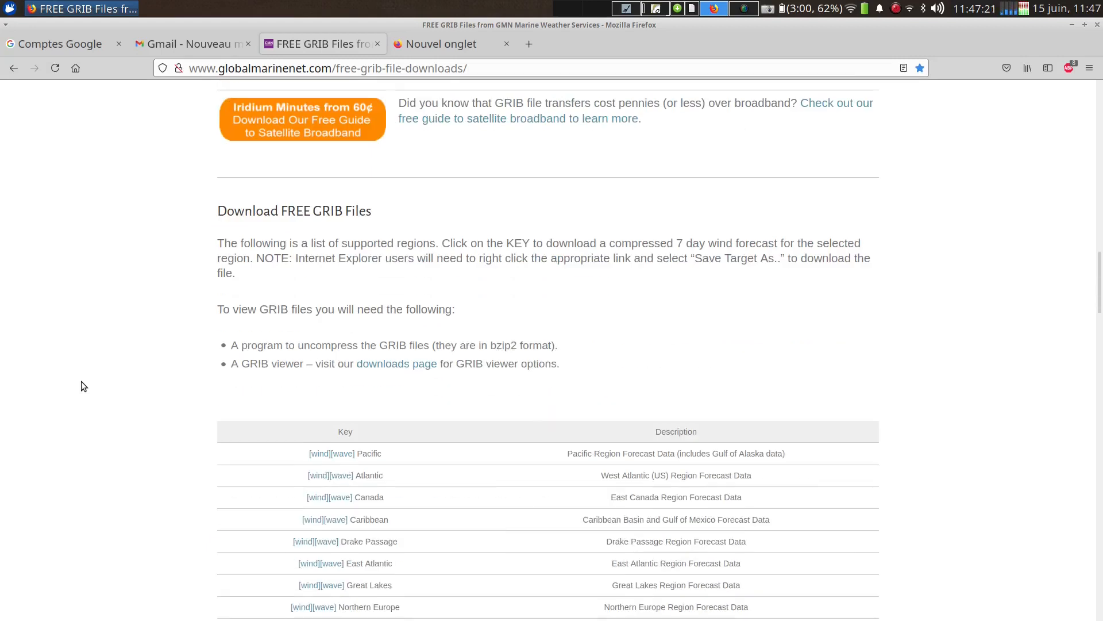
scroll(81, 382, "down", 4)
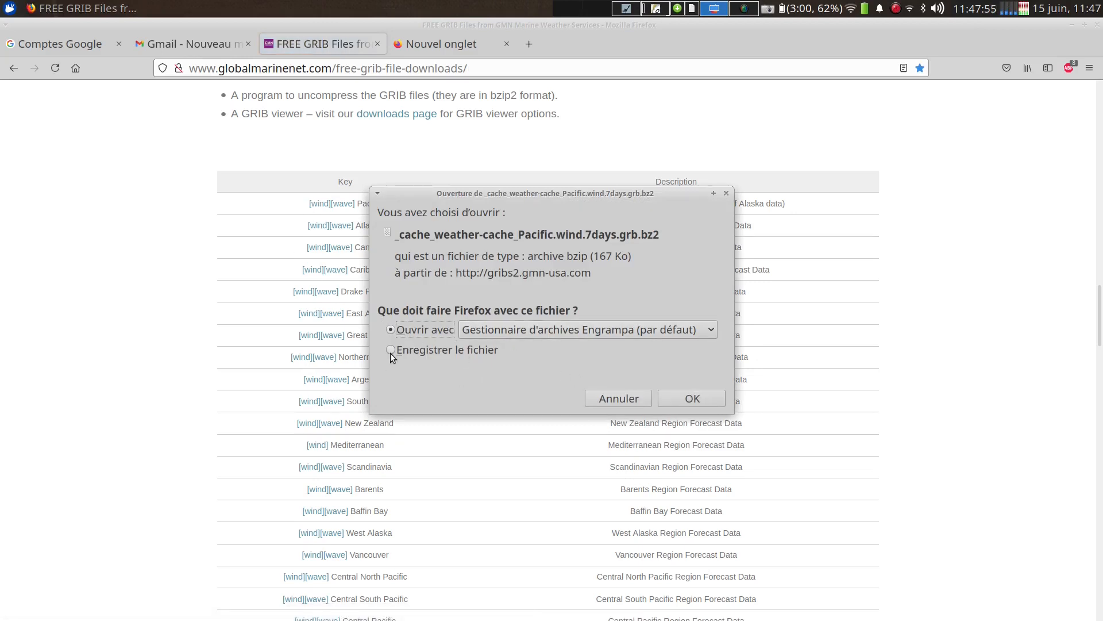
left_click(690, 401)
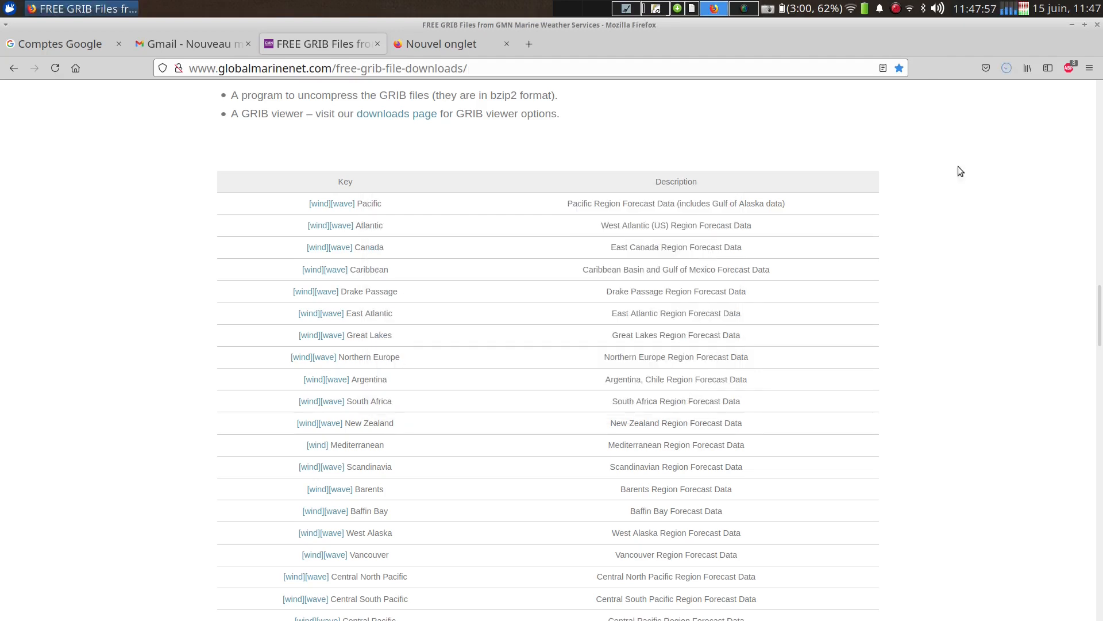
- Switch back to OpenCPN and close the Dashboard instrument window
left_click(657, 12)
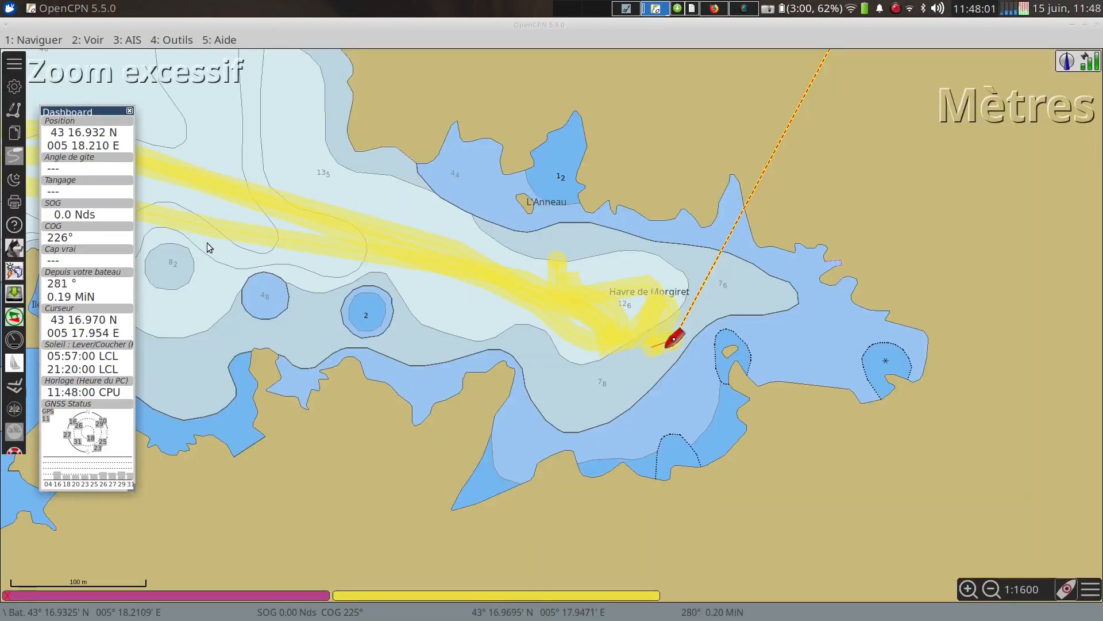
left_click(130, 112)
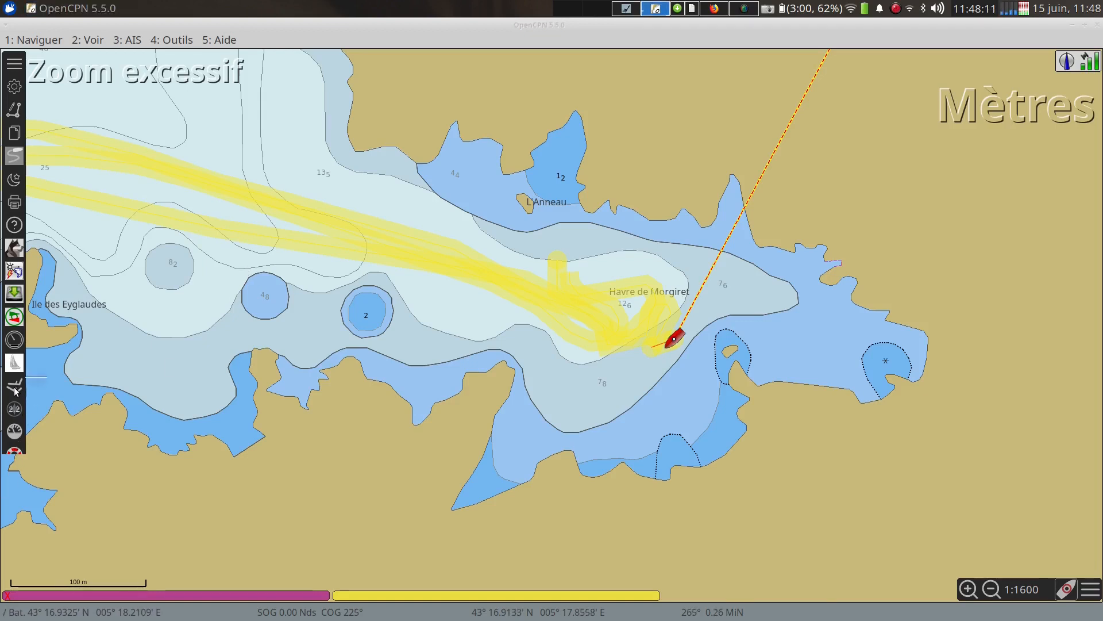
- Check in the plugin options whether the GRIB weather plugin is enabled, and accept the options
left_click(15, 87)
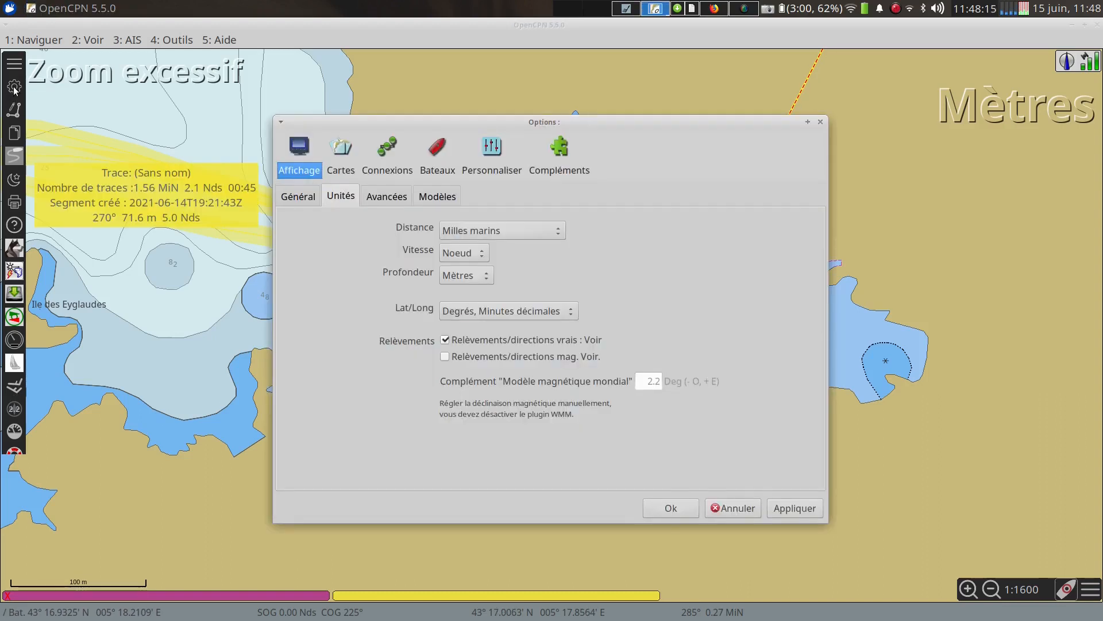
left_click(556, 151)
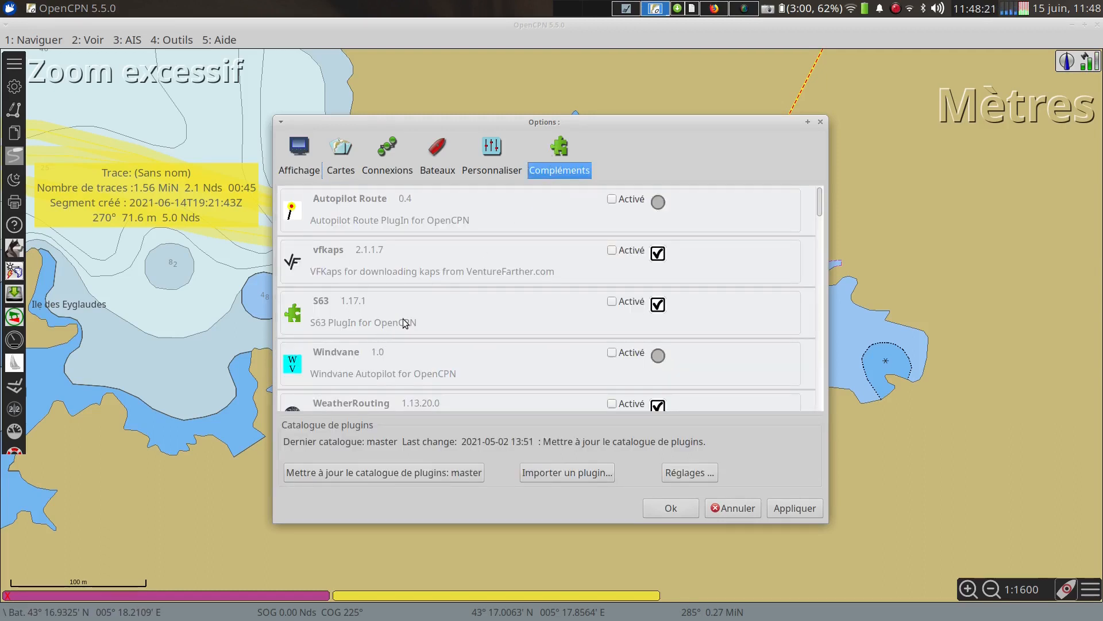
scroll(440, 316, "down", 2)
scroll(437, 320, "down", 5)
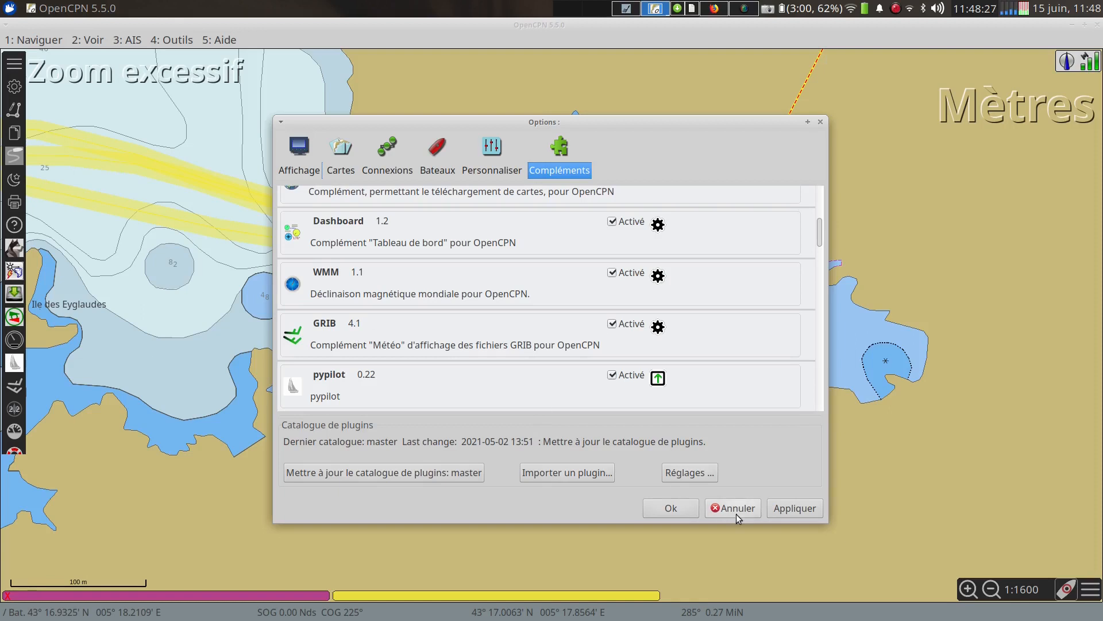
left_click(671, 506)
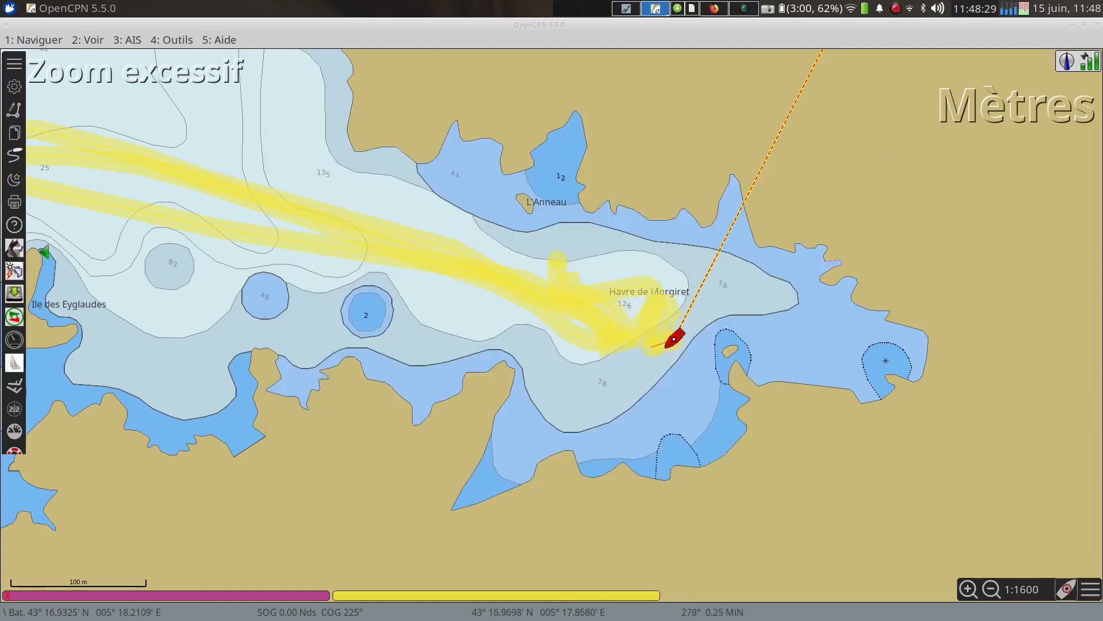
- Load _cache_weather-cache_Pacific.wind.7days.grb.bz2 from the Téléchargements folder into the GRIB weather viewer
left_click(14, 391)
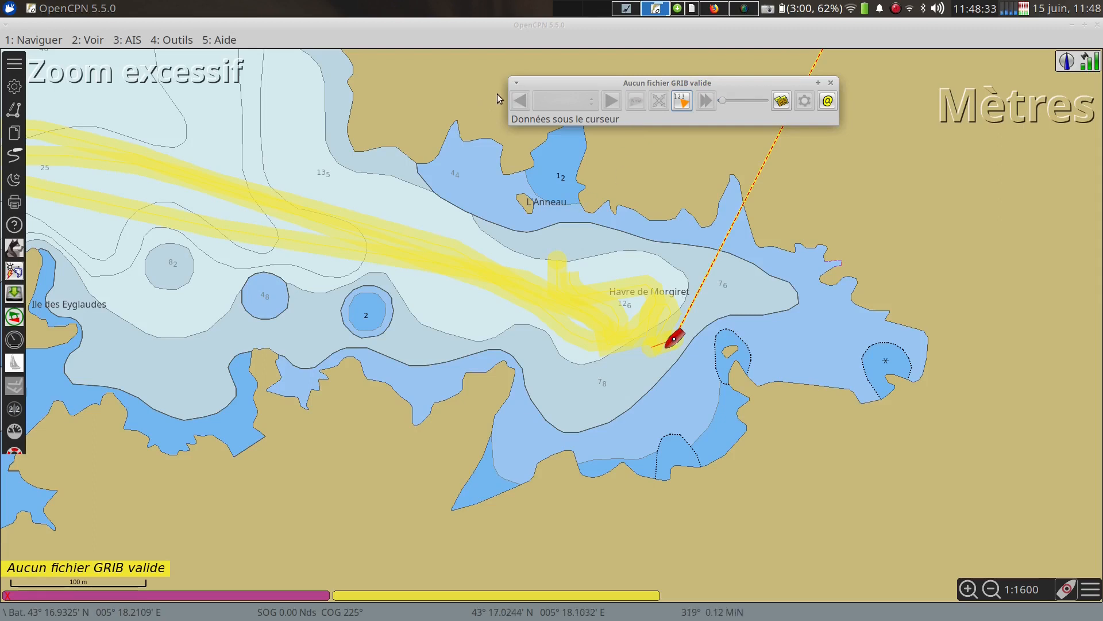
left_click(782, 100)
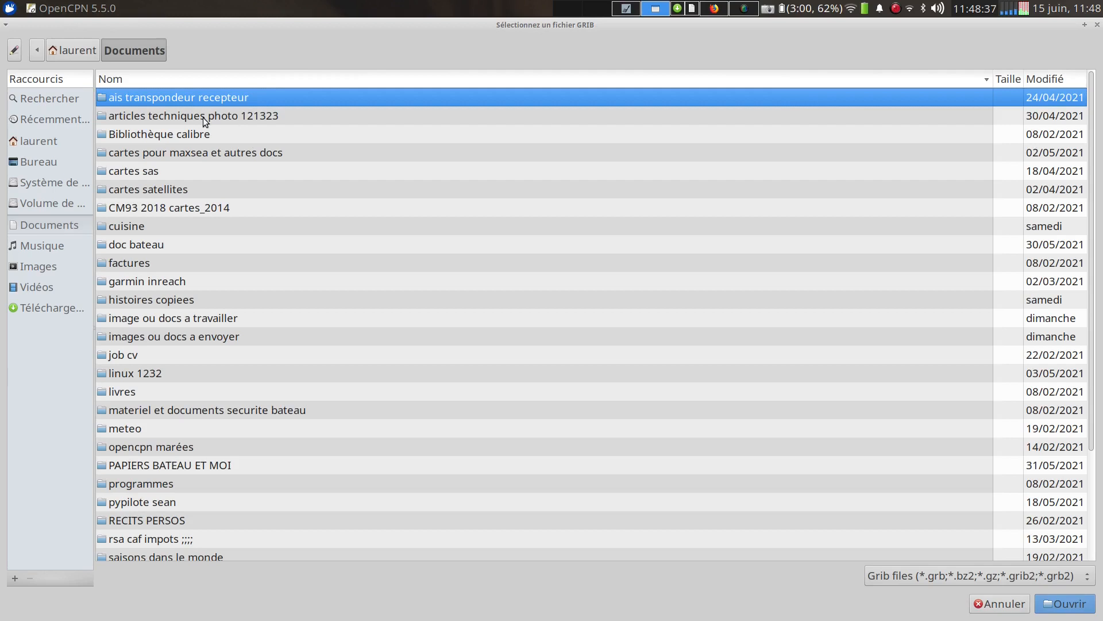
left_click(45, 306)
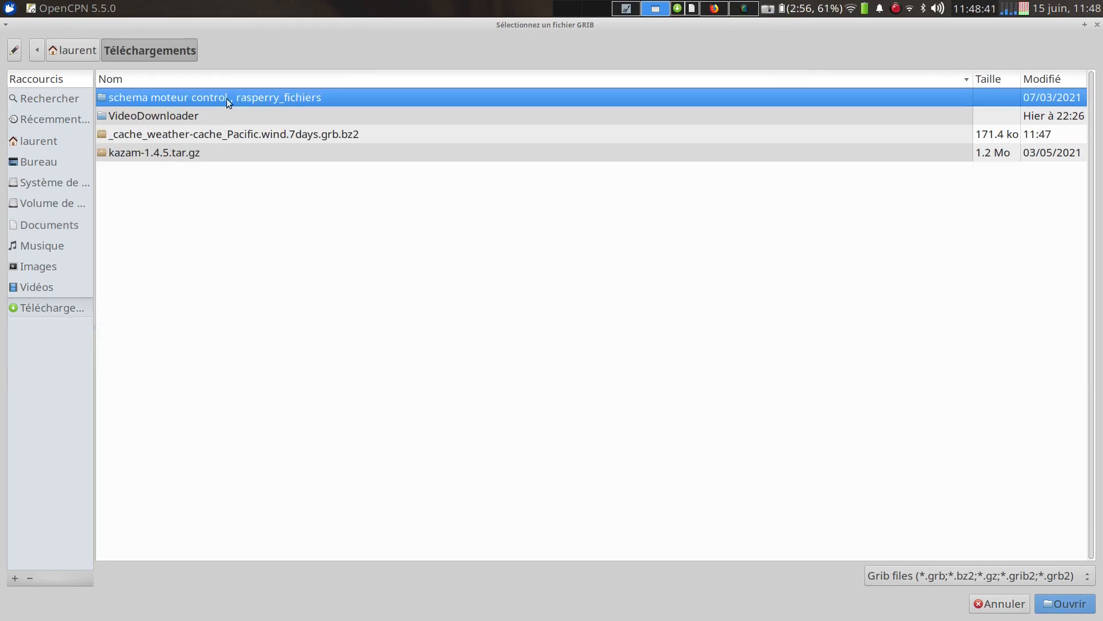
left_click(305, 138)
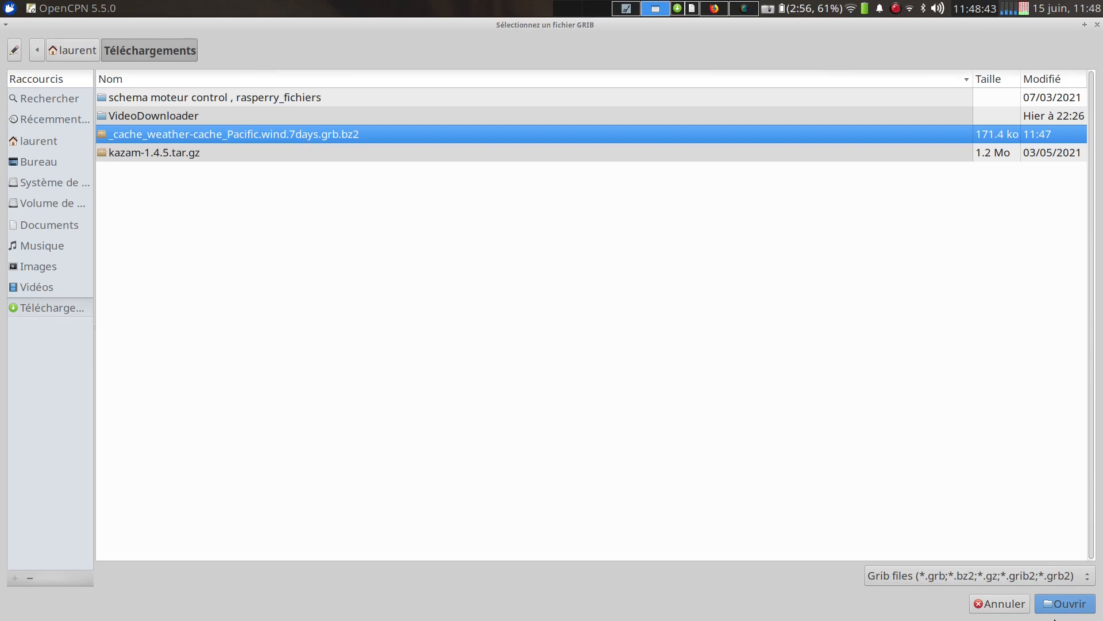
left_click(1044, 604)
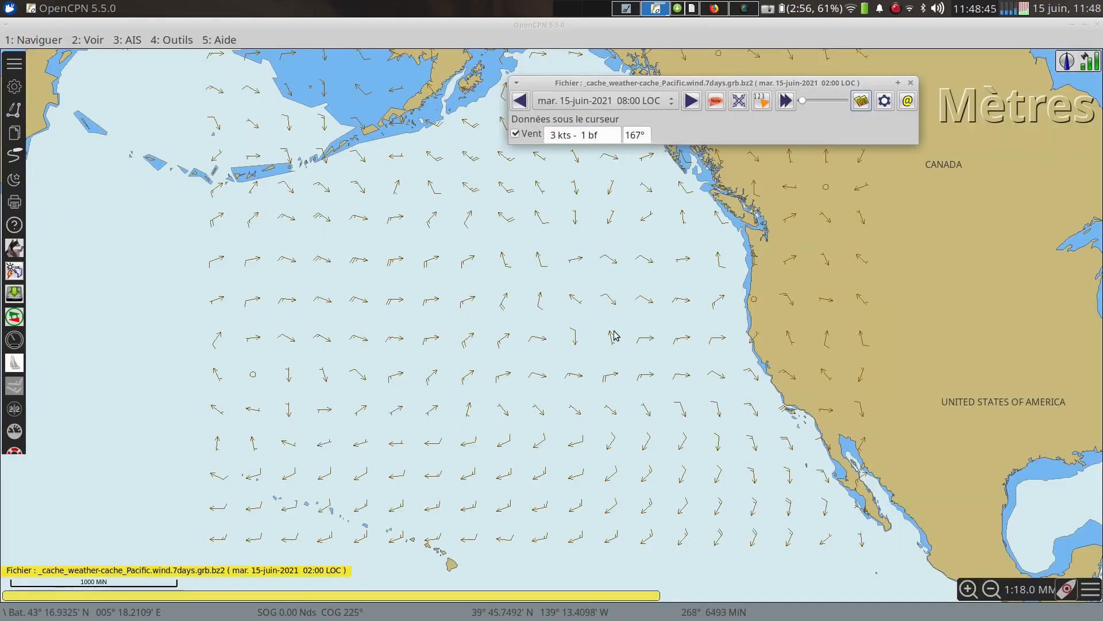
- Advance the wind forecast five time steps and select the forecast for mer. 16-juin-2021 14:00
left_click(693, 101)
left_click(693, 101)
left_click(693, 101)
left_click(692, 102)
left_click(692, 101)
left_click(670, 107)
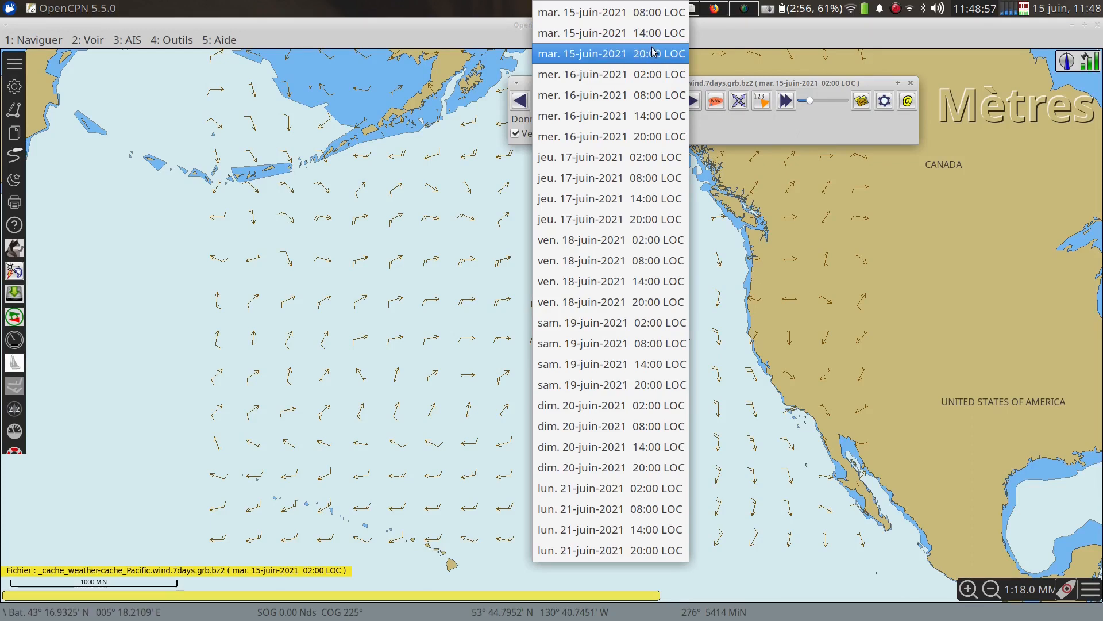
left_click(661, 115)
- View the following wind forecasts five time steps ahead, and go back three steps to jeu. 17-juin-2021 02:00
left_click(693, 101)
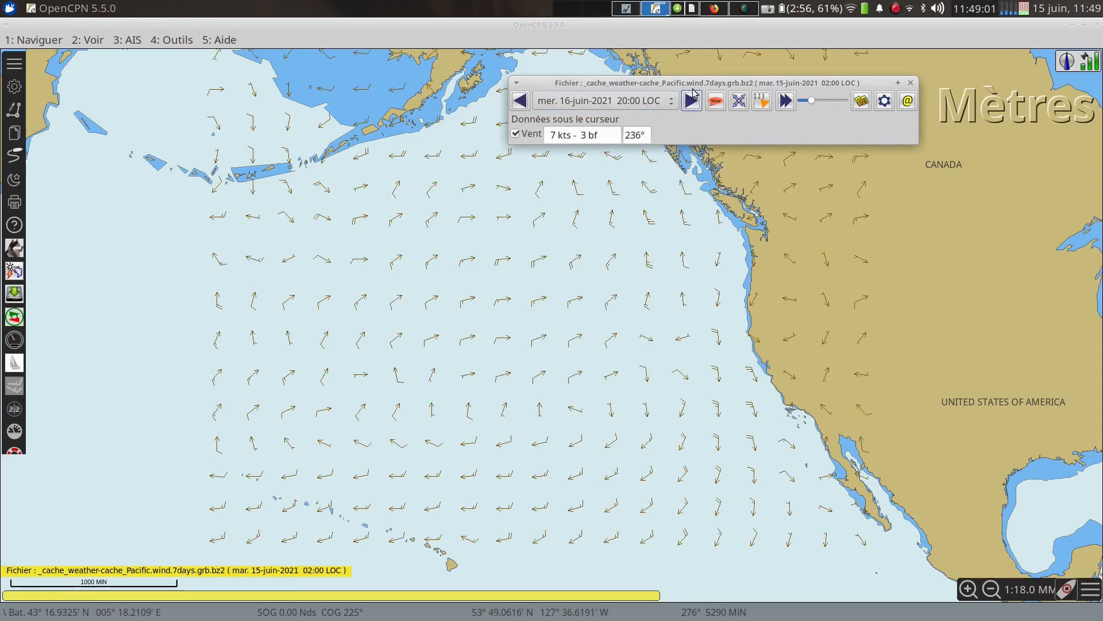
left_click(692, 100)
left_click(692, 101)
left_click(692, 101)
left_click(692, 102)
left_click(521, 101)
left_click(522, 101)
left_click(522, 101)
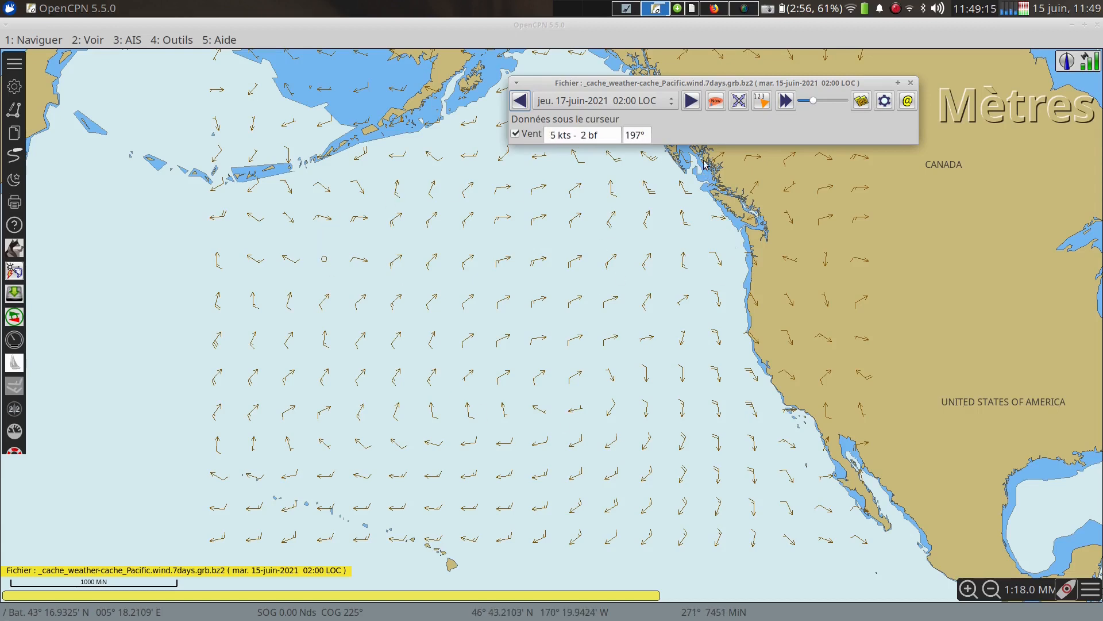
- Return the wind forecast to the current time and play its animation
left_click(716, 102)
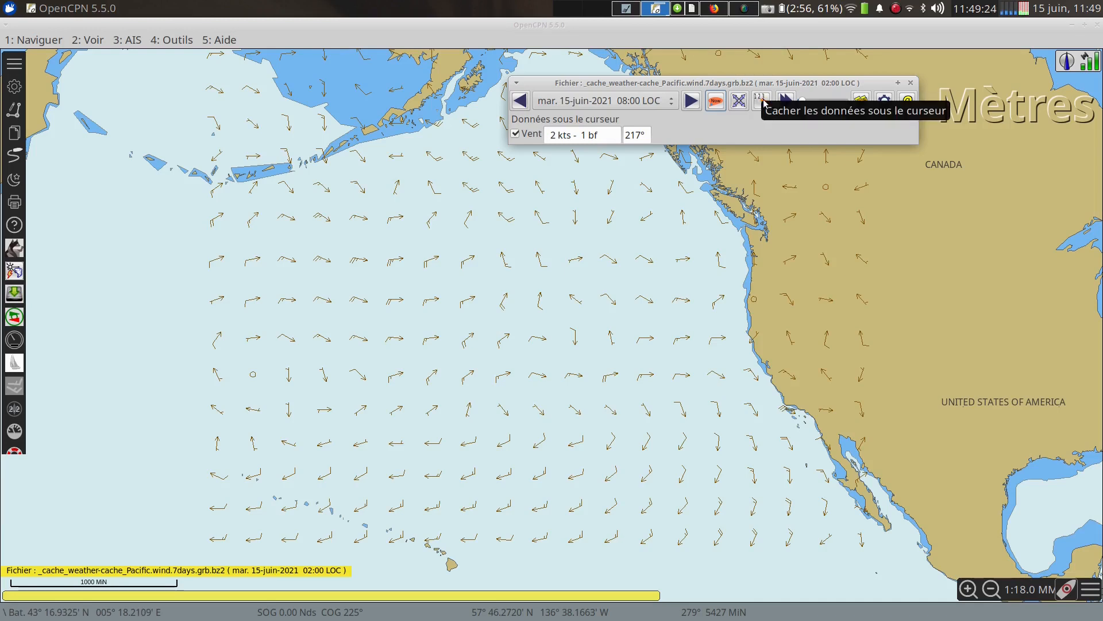
left_click(786, 102)
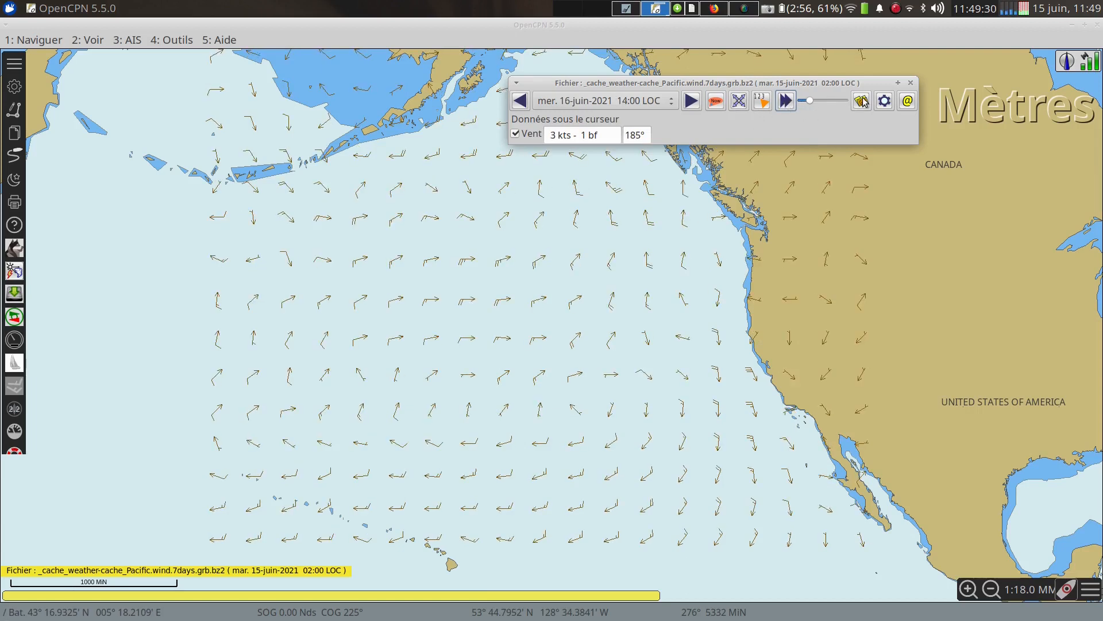
- Review the data types offered in the GRIB display settings, keep Vent selected and accept the settings
left_click(884, 101)
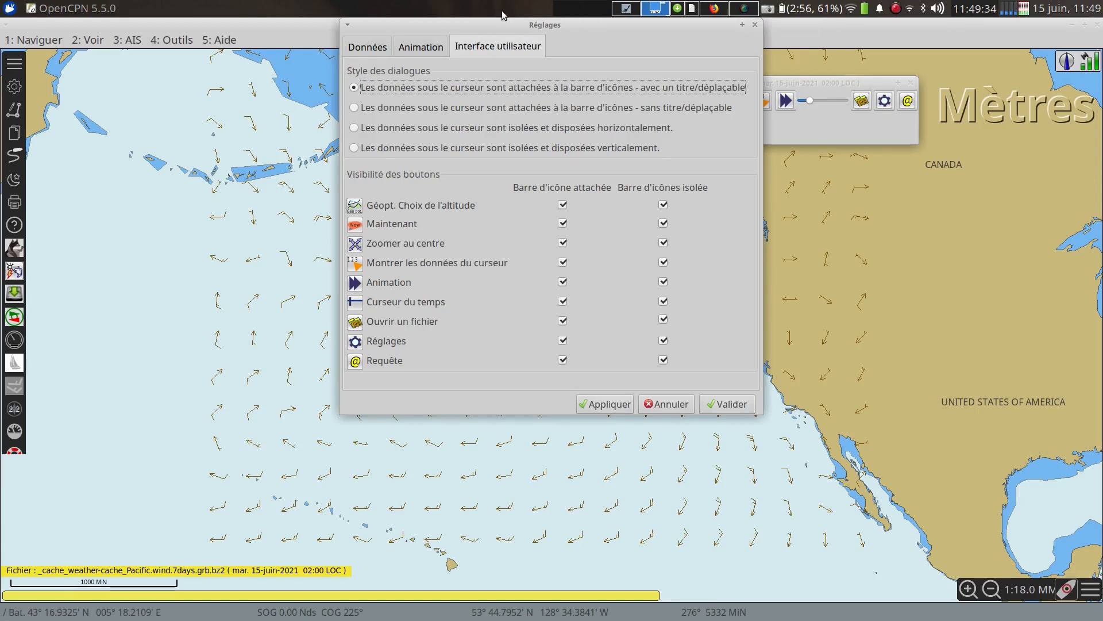
left_click(363, 44)
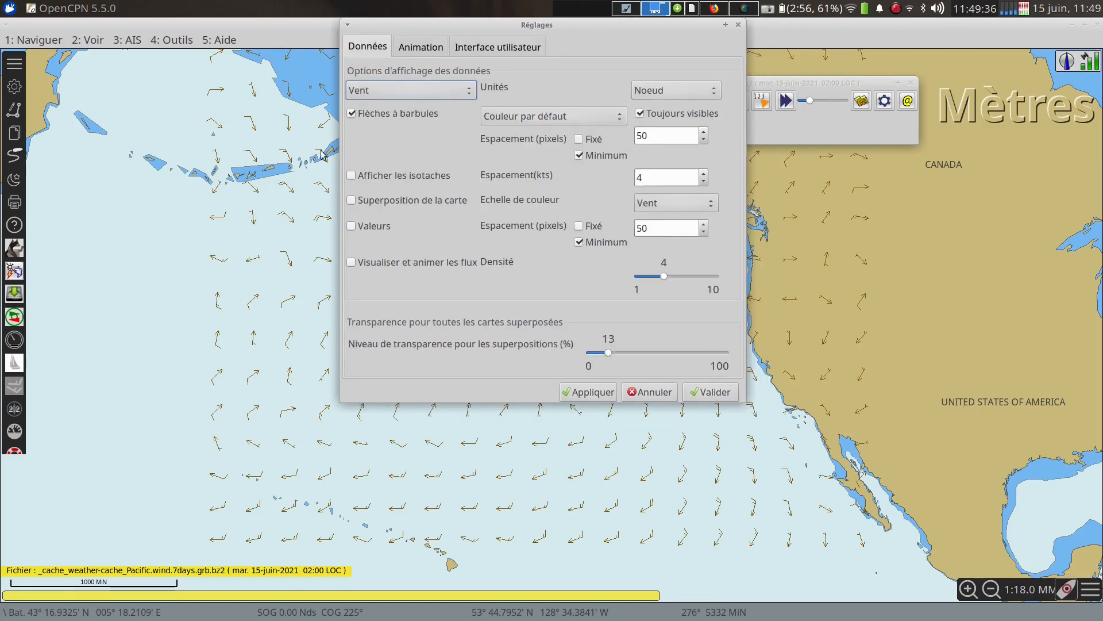
left_click(470, 97)
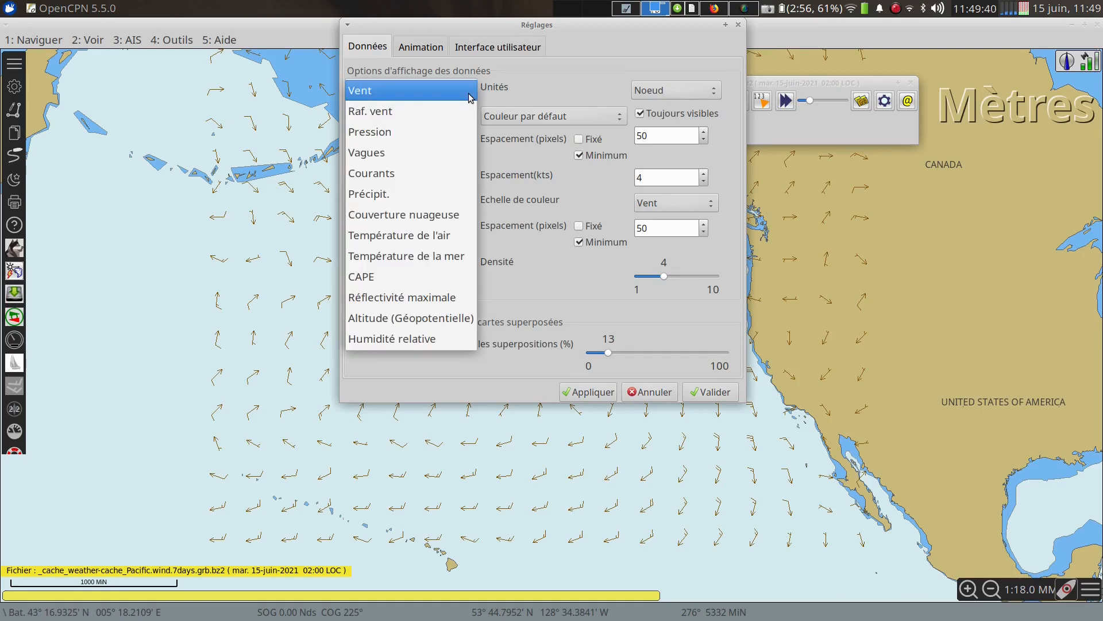
left_click(469, 94)
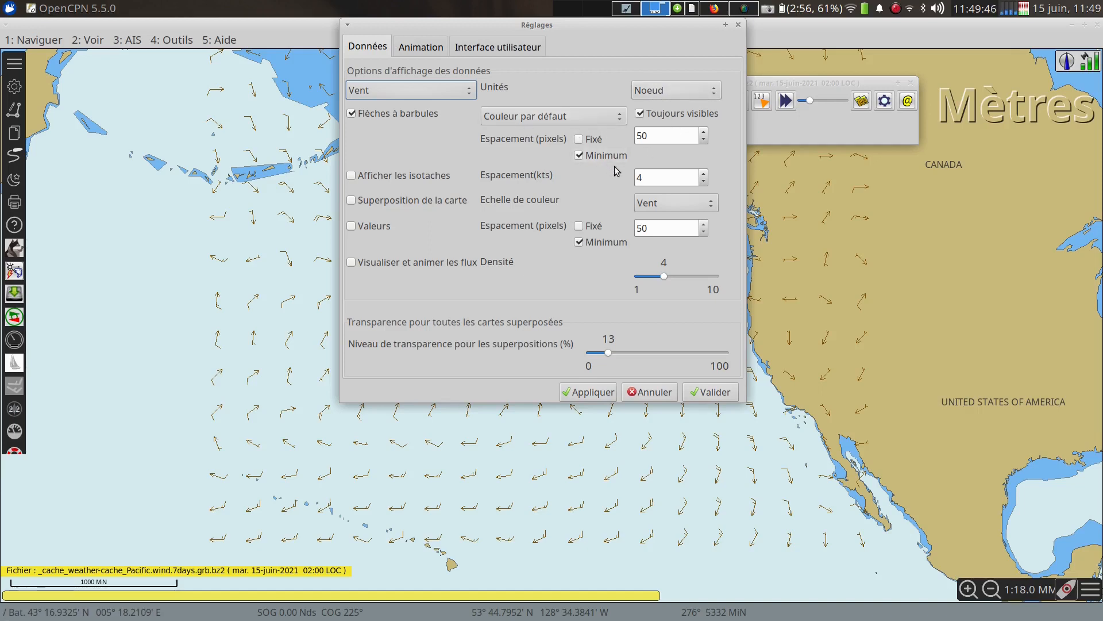
left_click(714, 392)
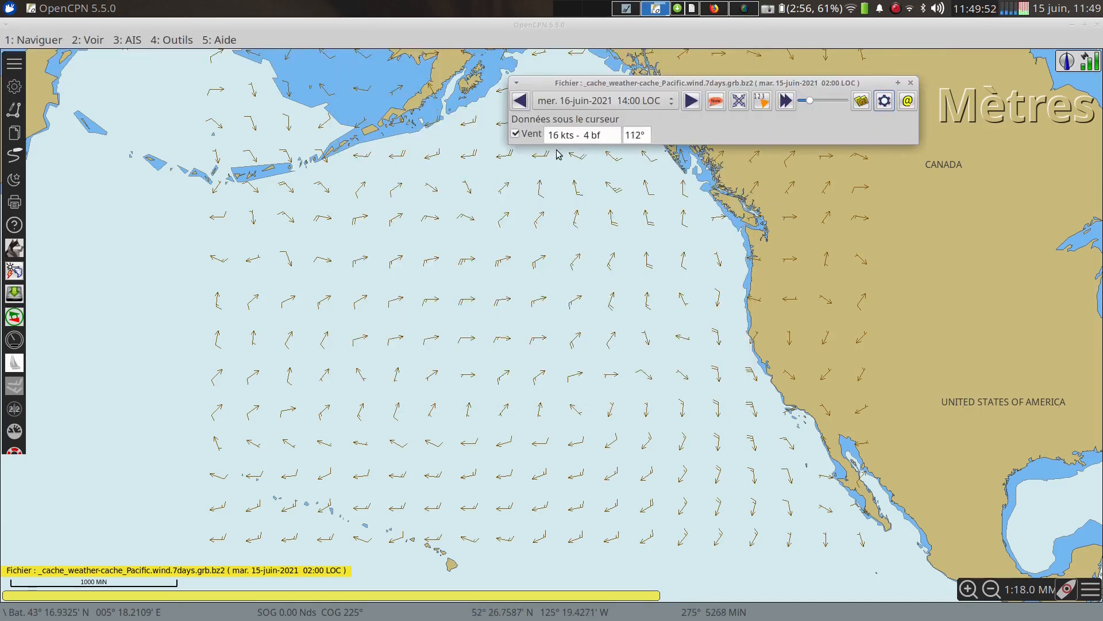
- Move the GRIB control window across the chart and back, and close it
left_click_drag(775, 85, 663, 178)
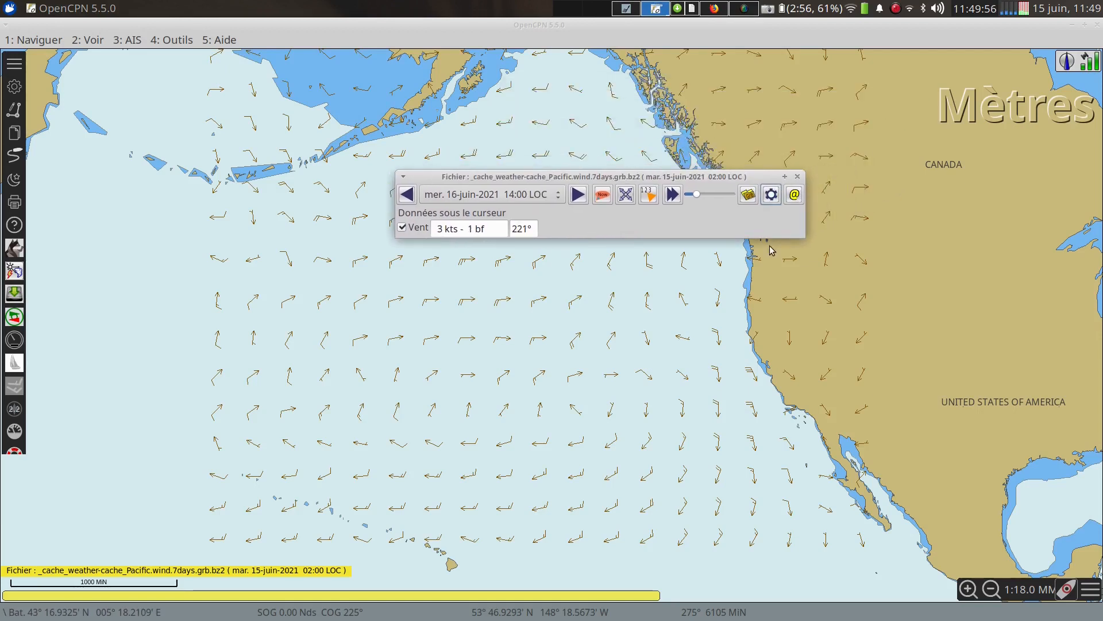
left_click_drag(713, 178, 822, 96)
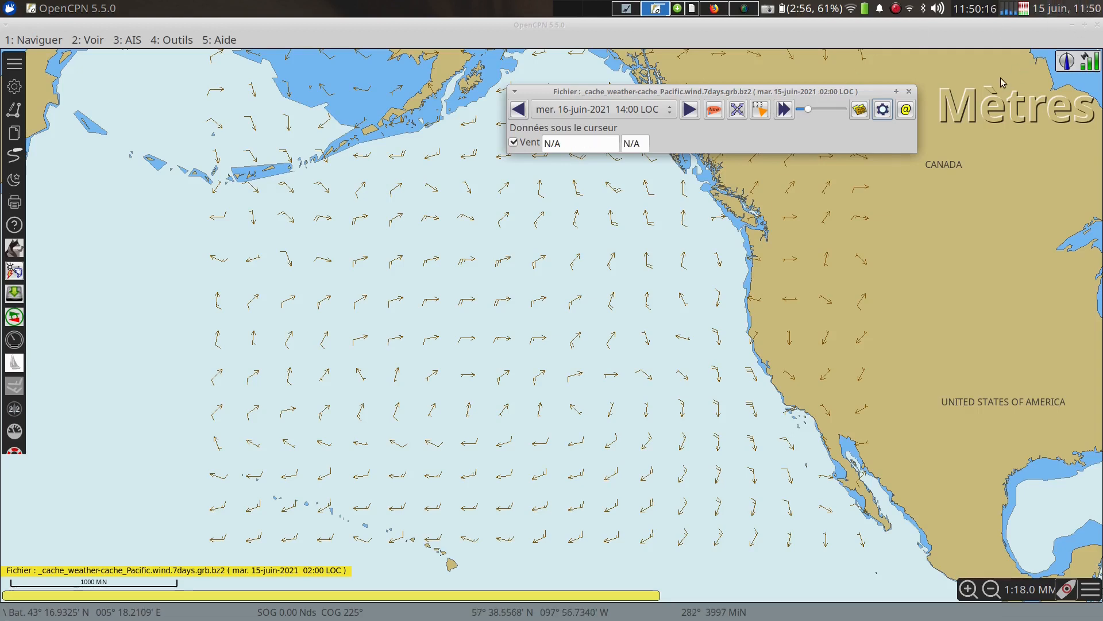
left_click(908, 92)
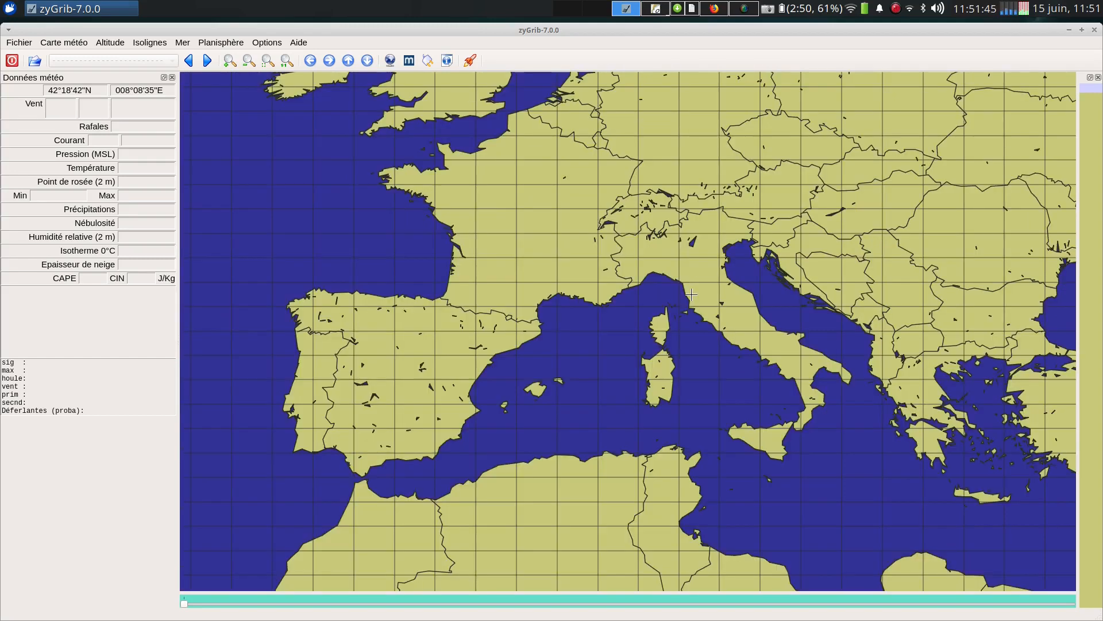
- Explore the zyGrib map from the whole world down to the western Mediterranean around Corsica and Sardinia, including the neighbouring areas
scroll(691, 295, "down", 2)
scroll(691, 295, "down", 2)
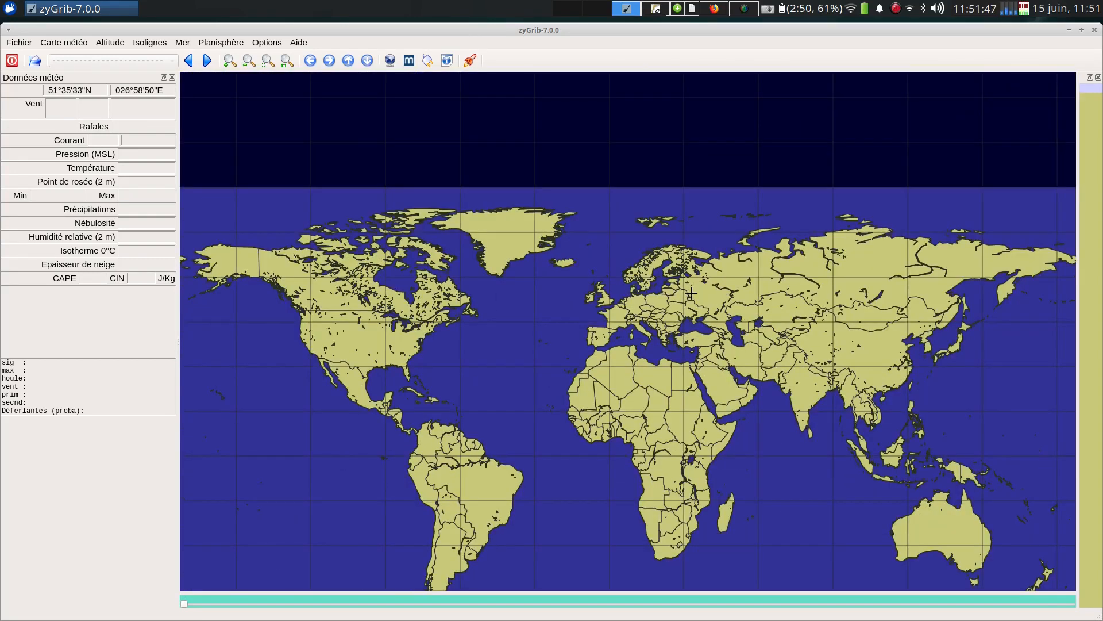
scroll(691, 293, "up", 3)
scroll(670, 331, "up", 2)
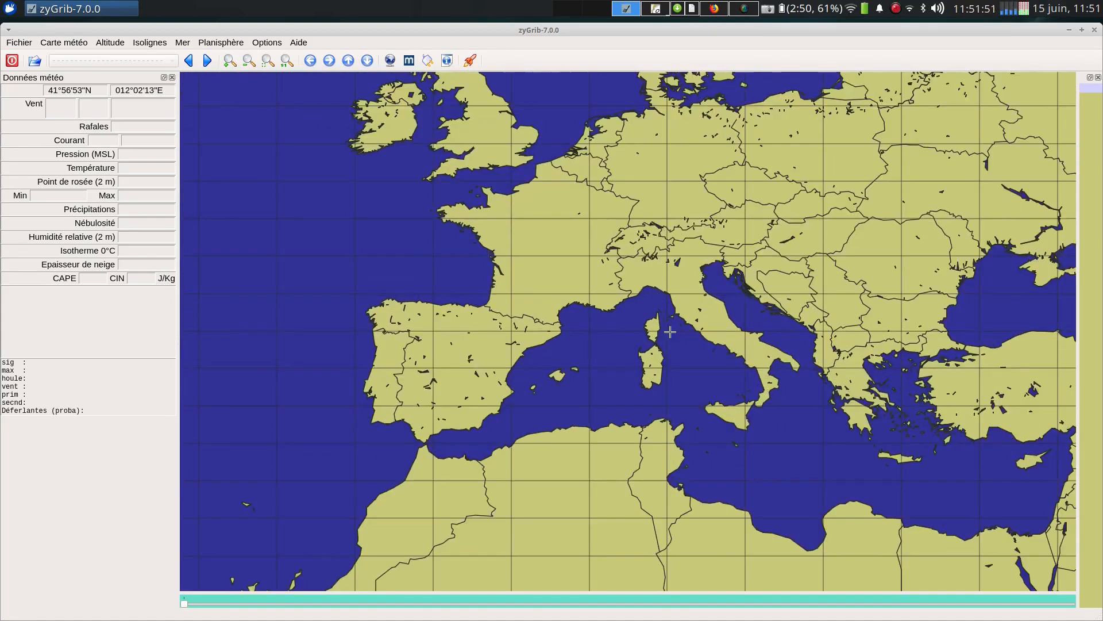
scroll(670, 332, "up", 3)
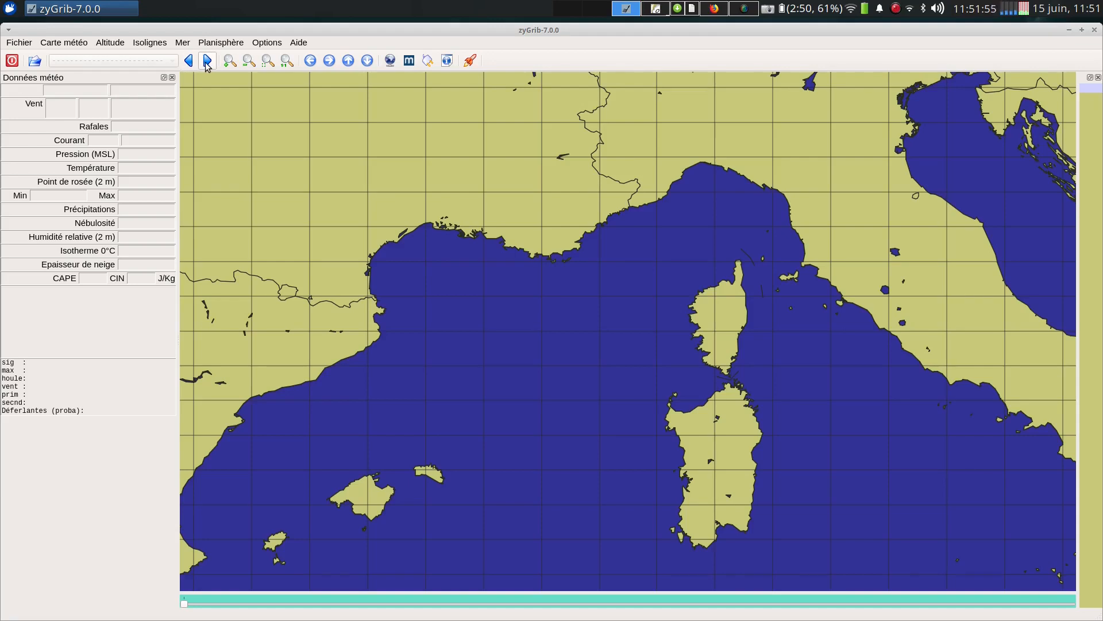
left_click(330, 60)
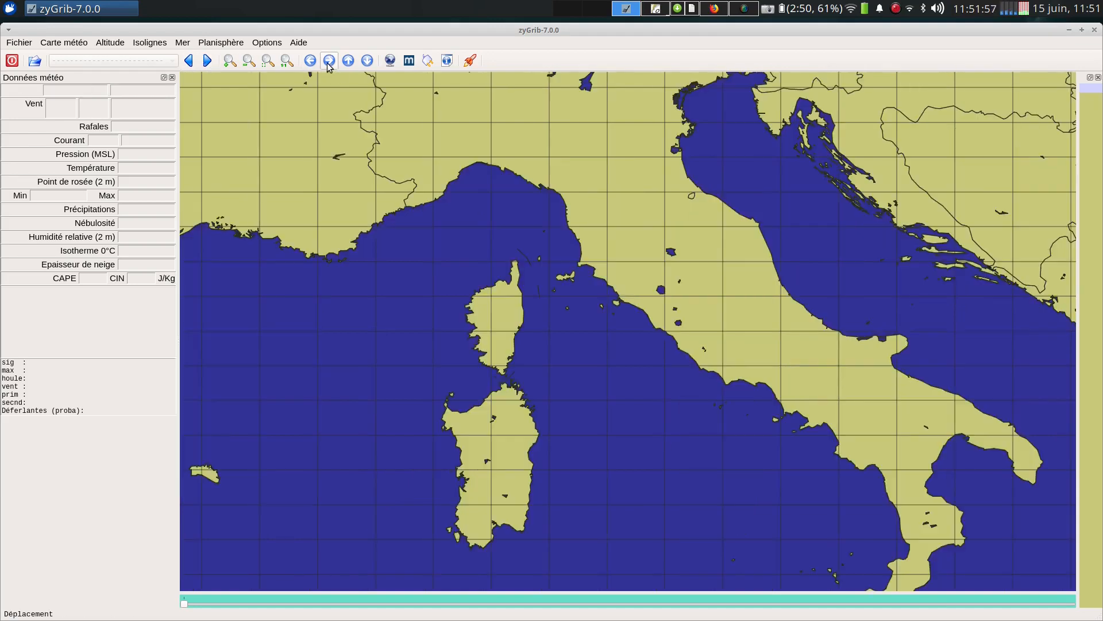
left_click(314, 61)
left_click(348, 61)
left_click(368, 61)
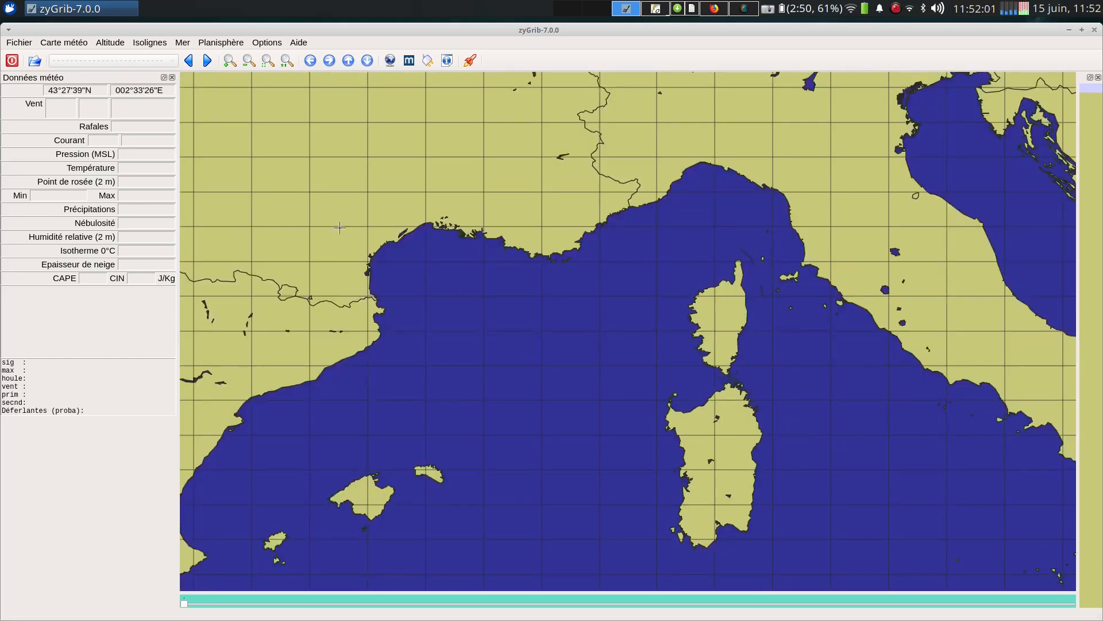
- Select the map area from about 44°21'N 2°19'E to 39°59'N 11°32'E and open the GRIB download settings for it
right_click(325, 183)
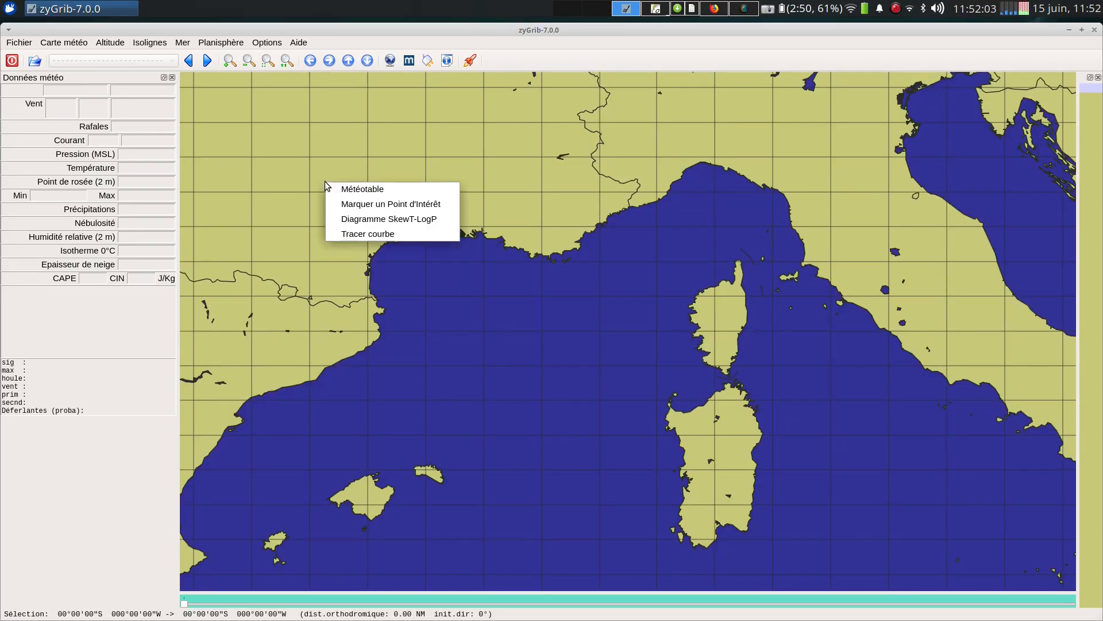
left_click(327, 167)
left_click_drag(327, 168, 863, 470)
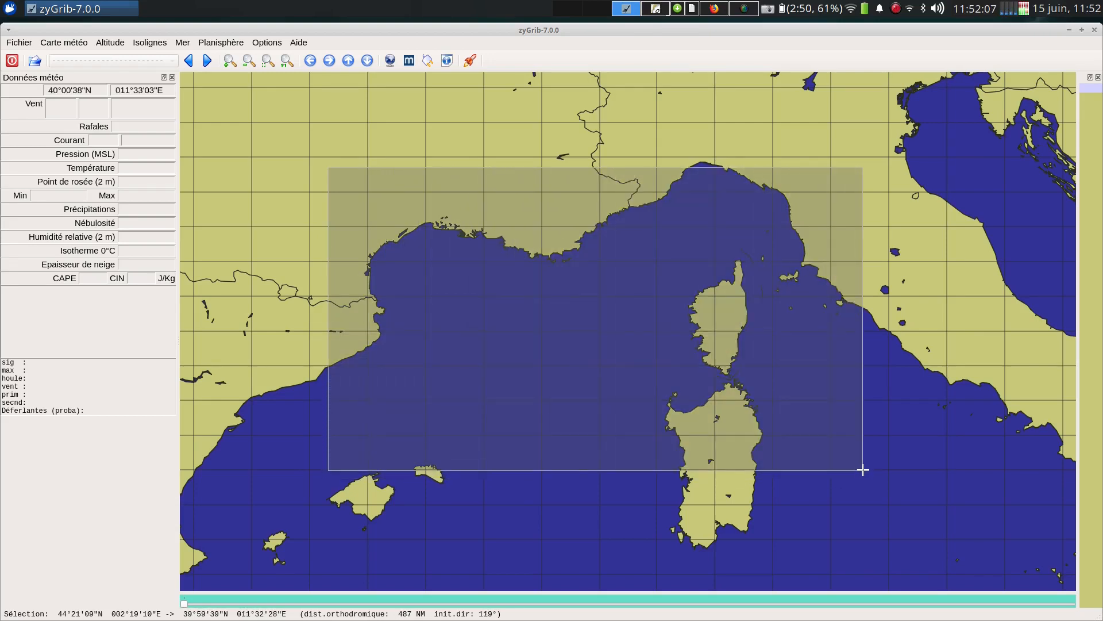
left_click(19, 43)
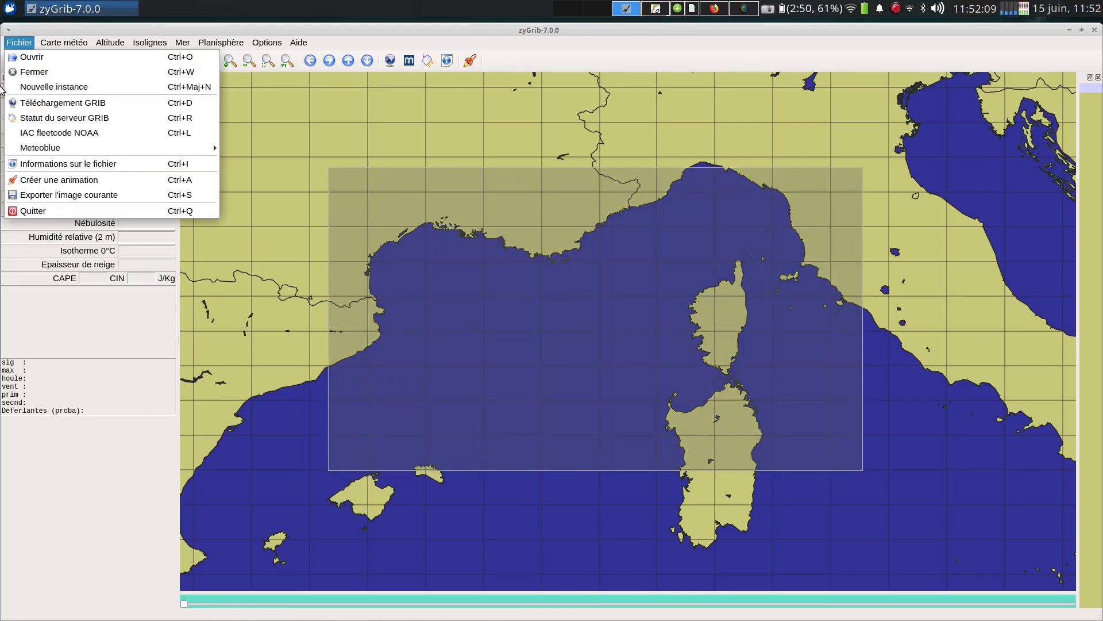
left_click(68, 105)
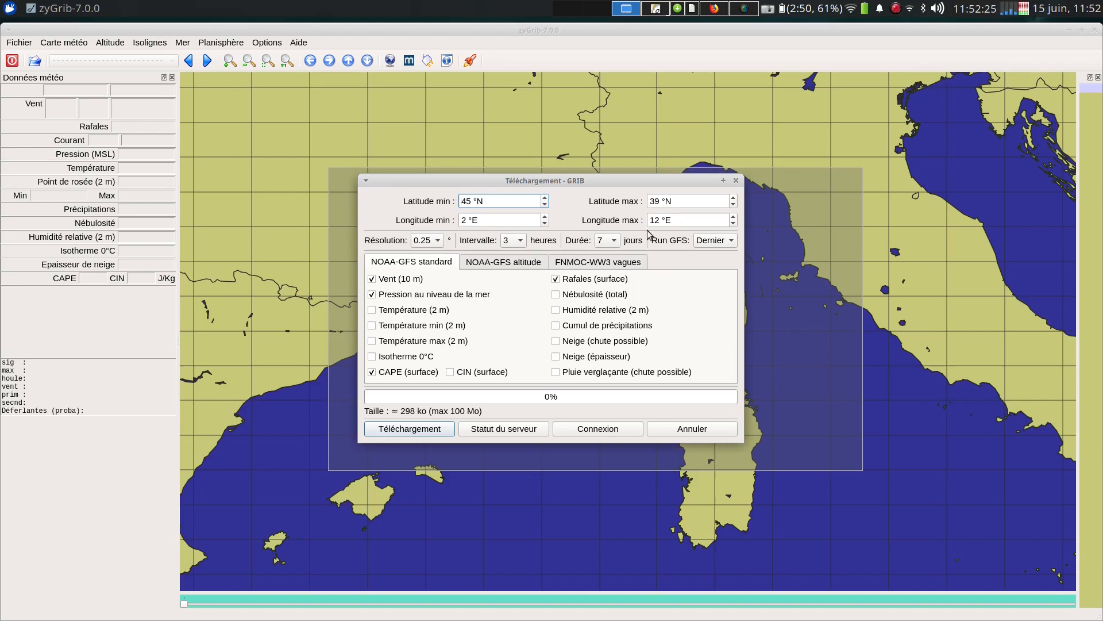
- Review the resolution and interval choices, keeping 0.25° and 3 hours, and move the download dialog aside to uncover the selected area
left_click(440, 243)
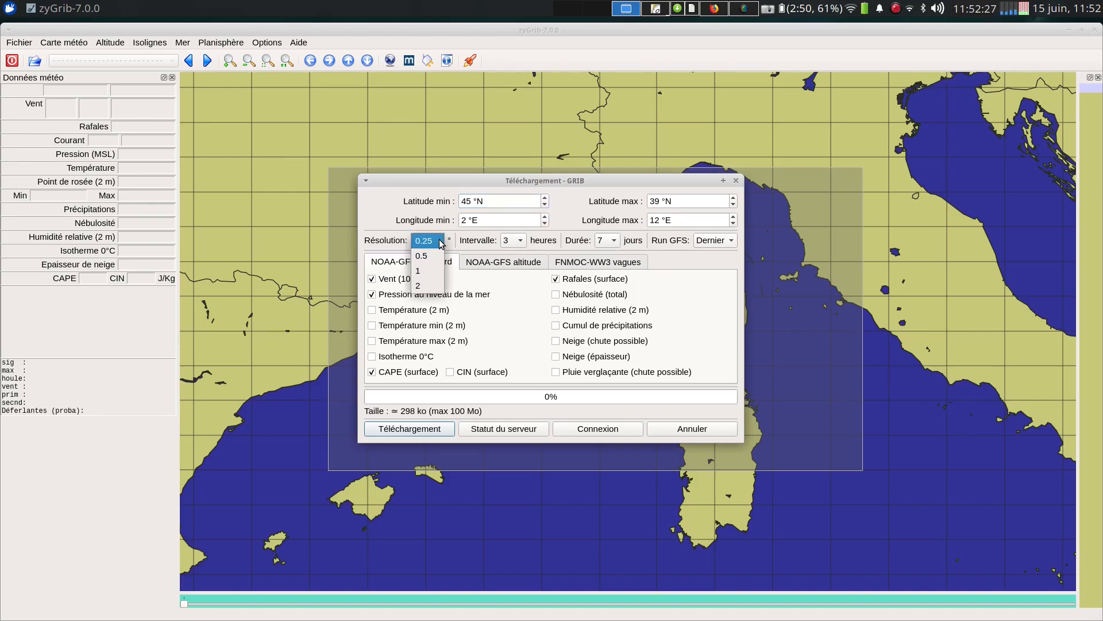
left_click(441, 243)
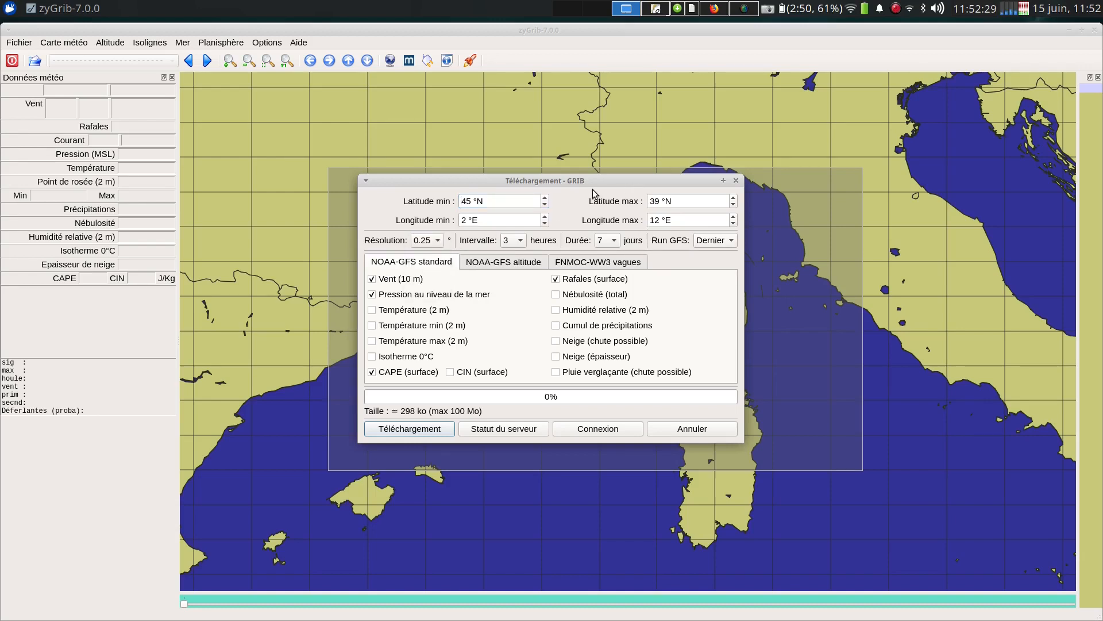
left_click_drag(584, 185, 305, 103)
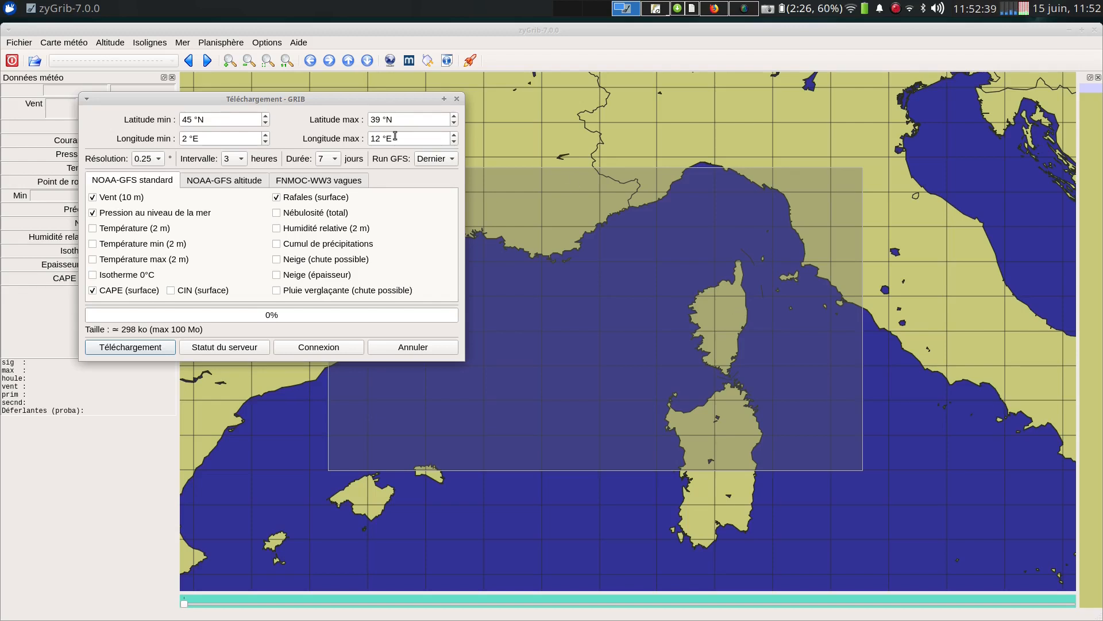
left_click(157, 159)
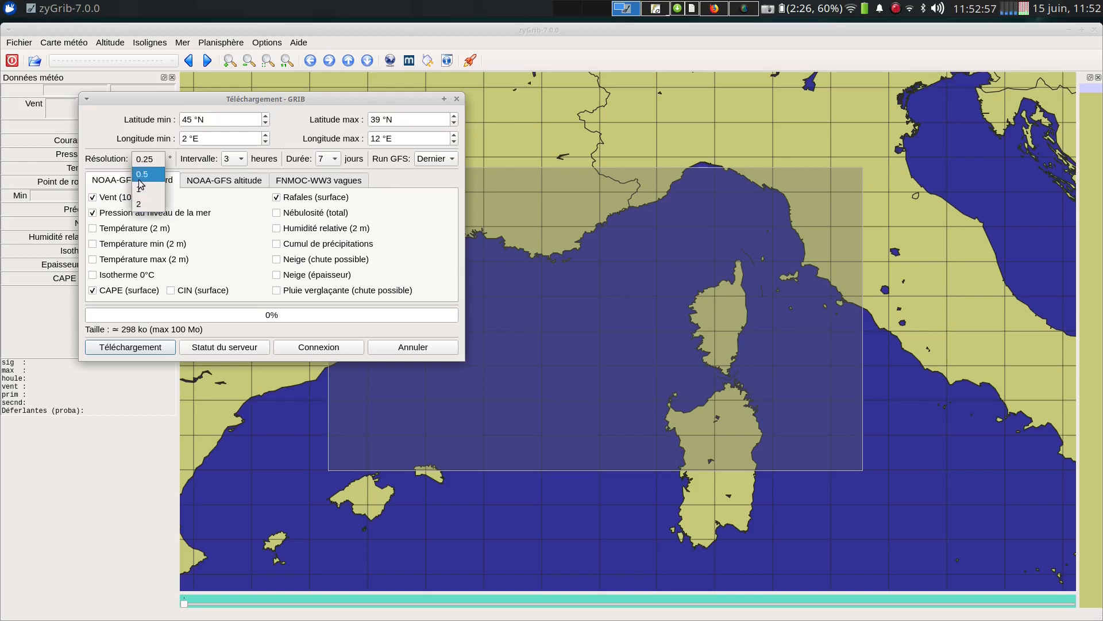
left_click(241, 162)
left_click(242, 163)
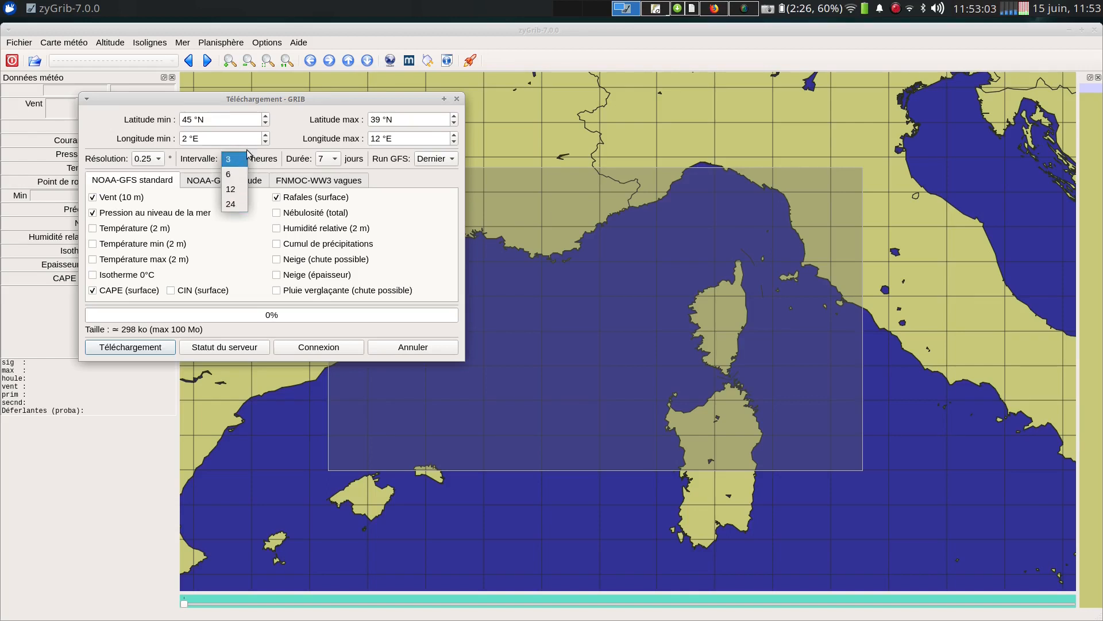
left_click(292, 109)
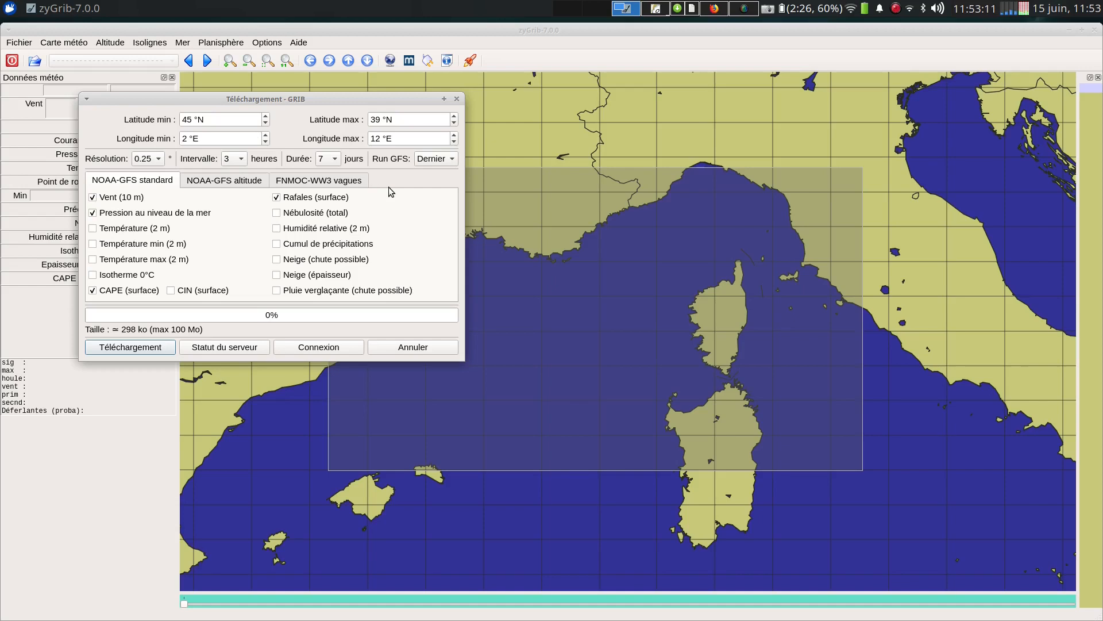
- Set the forecast duration to 10 days and keep the GFS run on Dernier
left_click(336, 161)
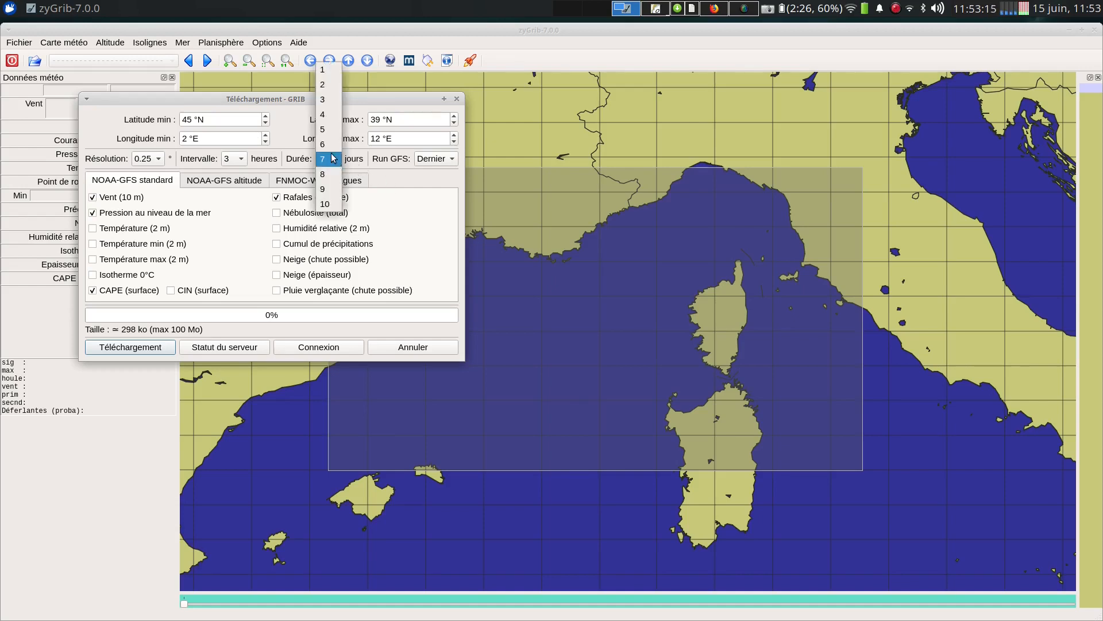
left_click(337, 204)
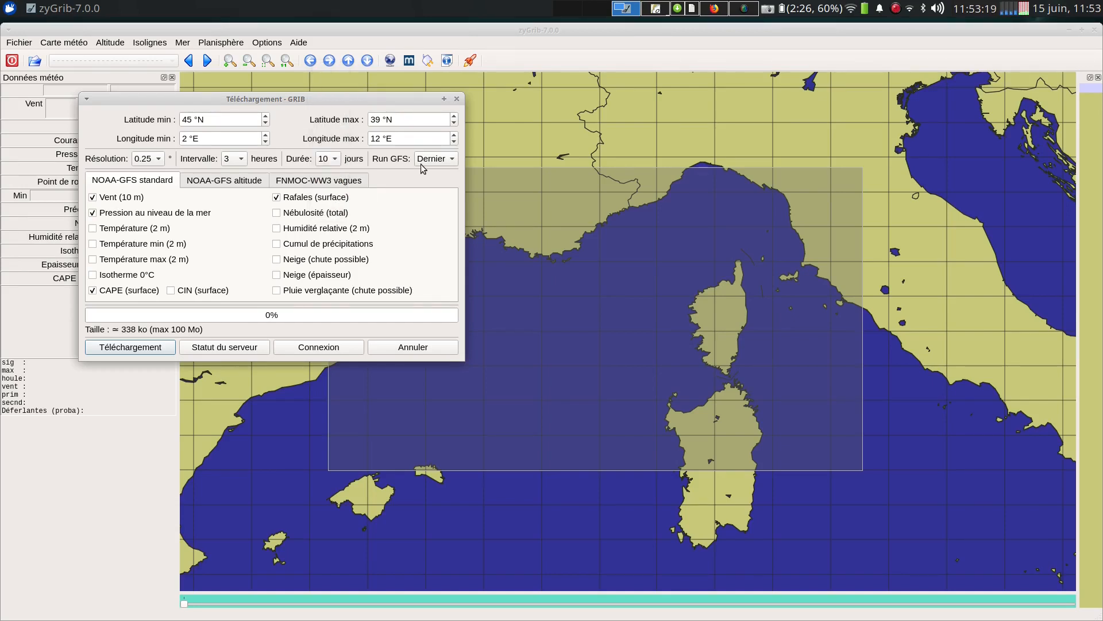
left_click(455, 160)
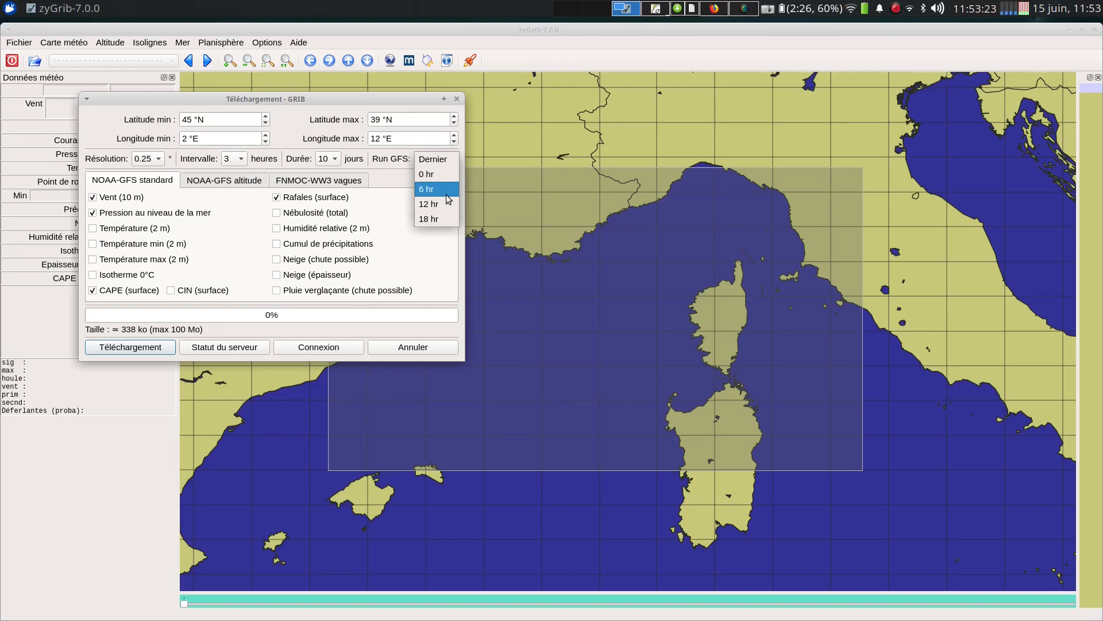
left_click(434, 160)
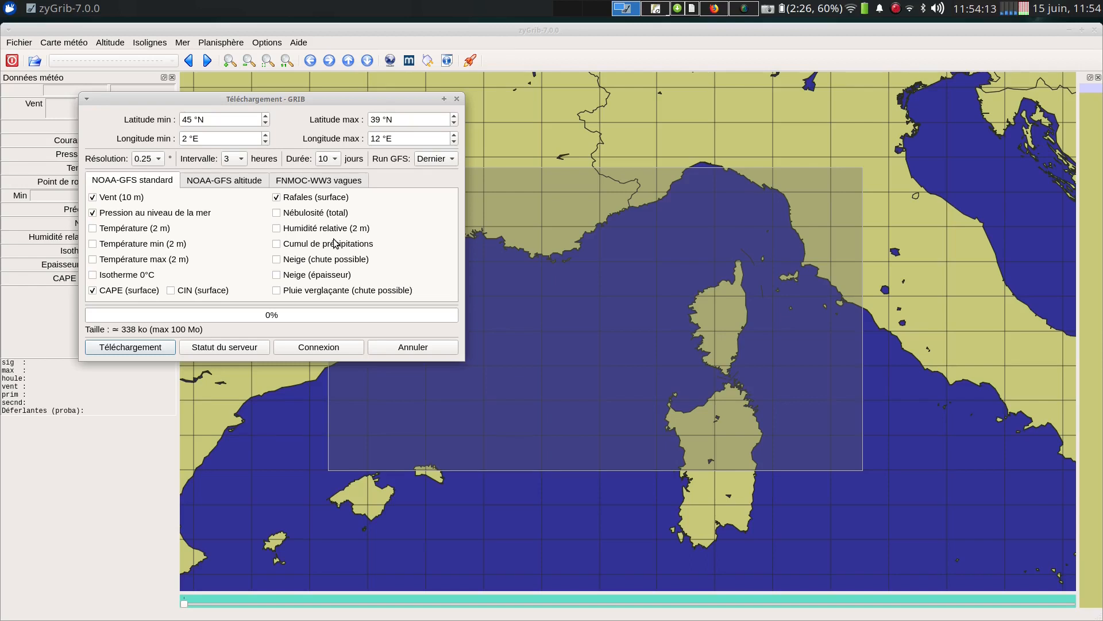
- Check the altitude and wave data options without adding any, and download the GRIB file into Documents as 20210615_095446_.grb.bz2
left_click(226, 182)
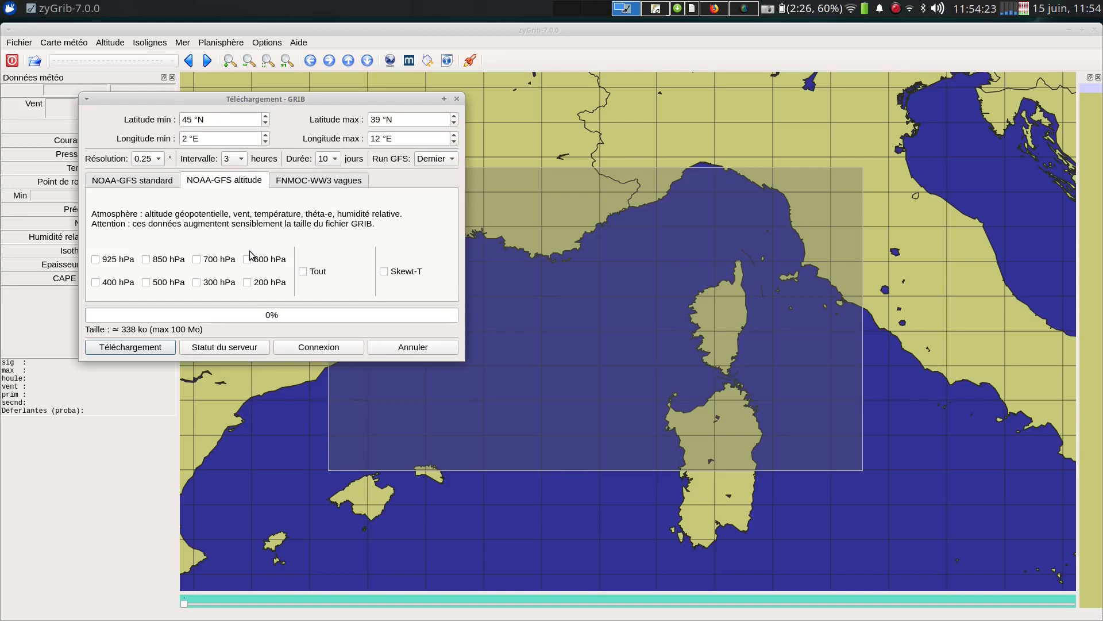
left_click(313, 183)
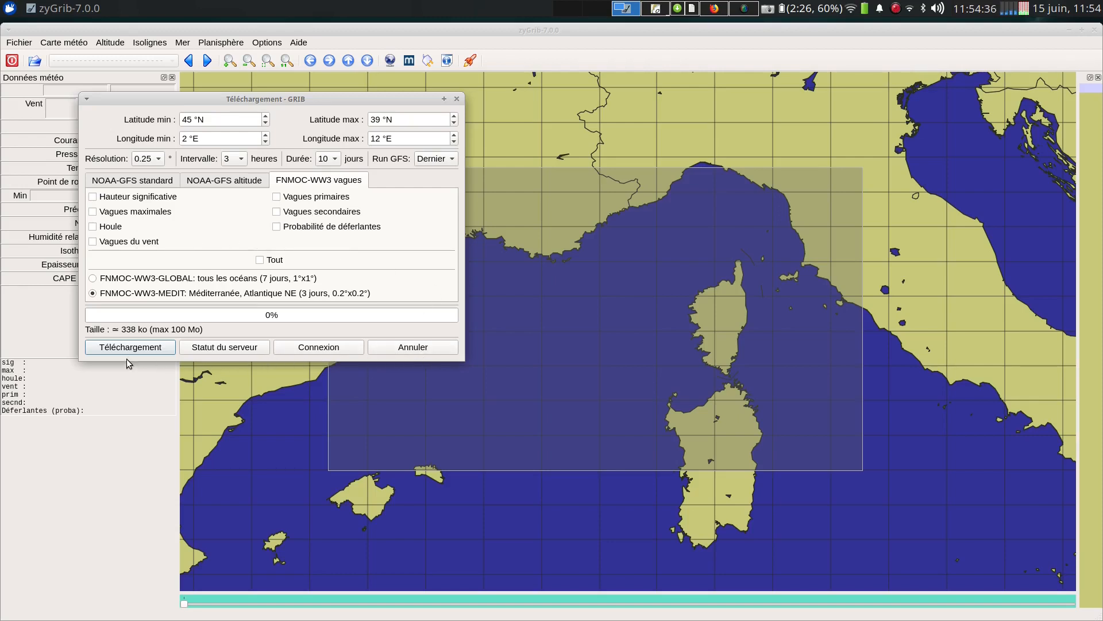
left_click(142, 183)
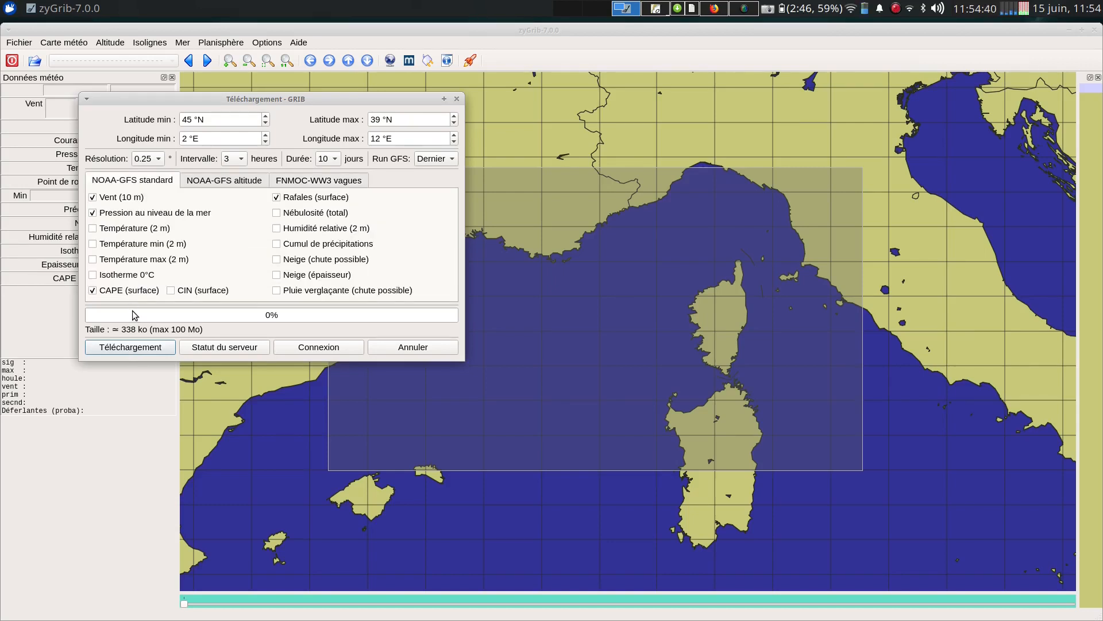
left_click(146, 349)
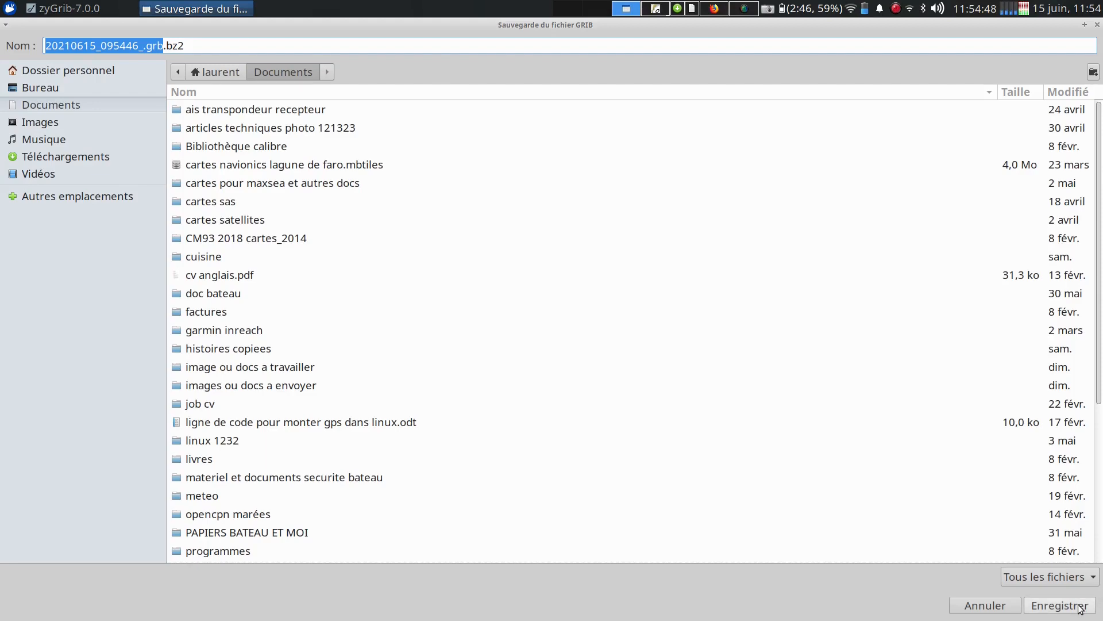
left_click(1061, 605)
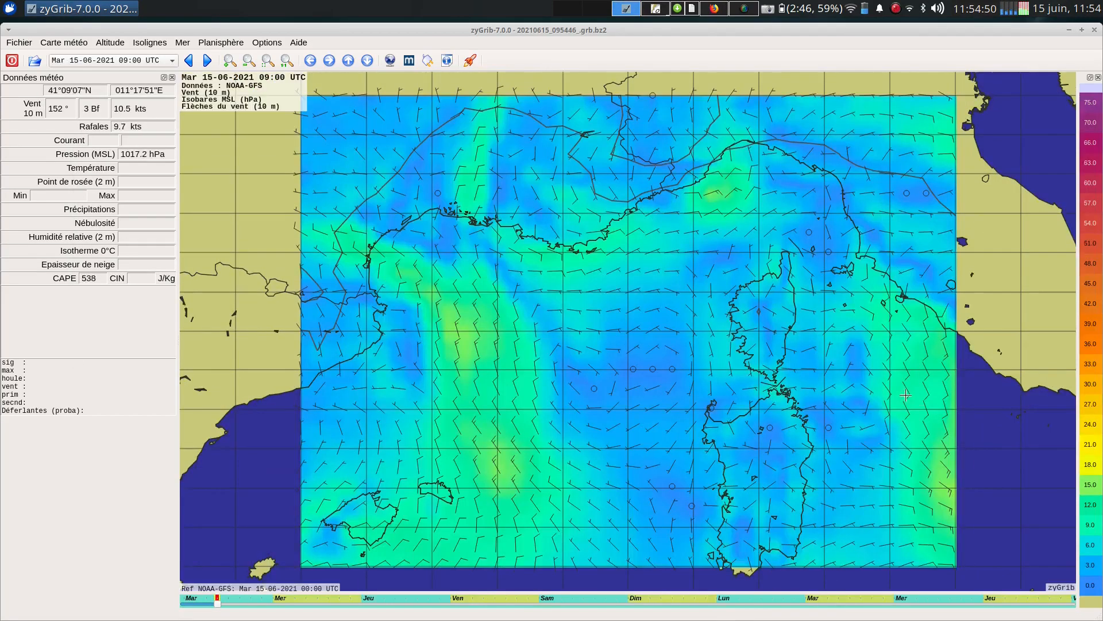
left_click(208, 60)
left_click(208, 60)
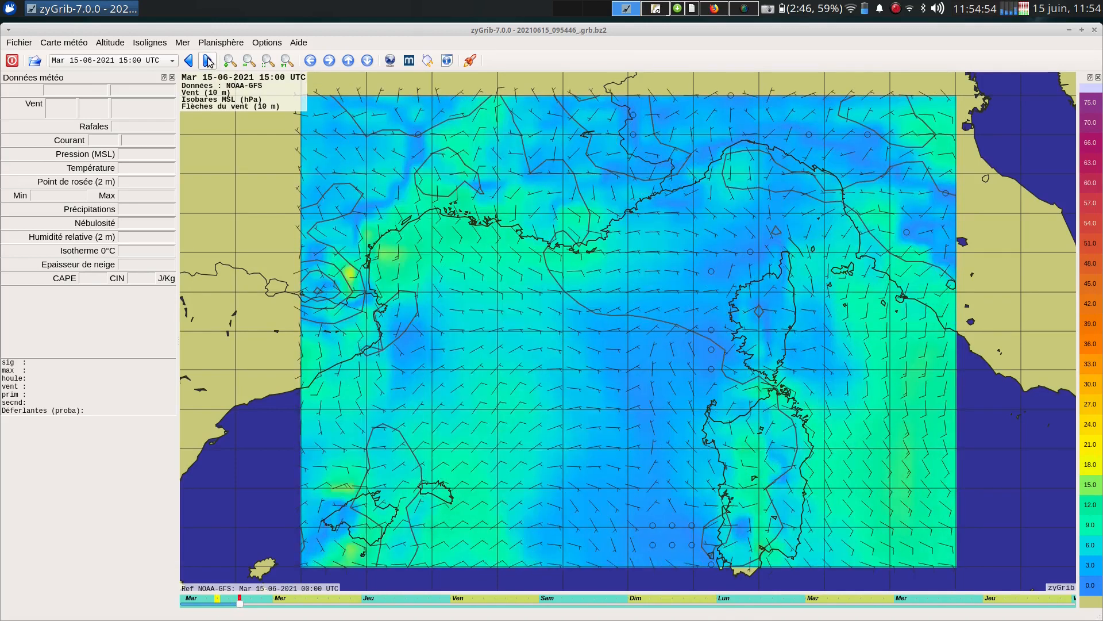
left_click(208, 61)
left_click(208, 60)
left_click(208, 61)
left_click(208, 61)
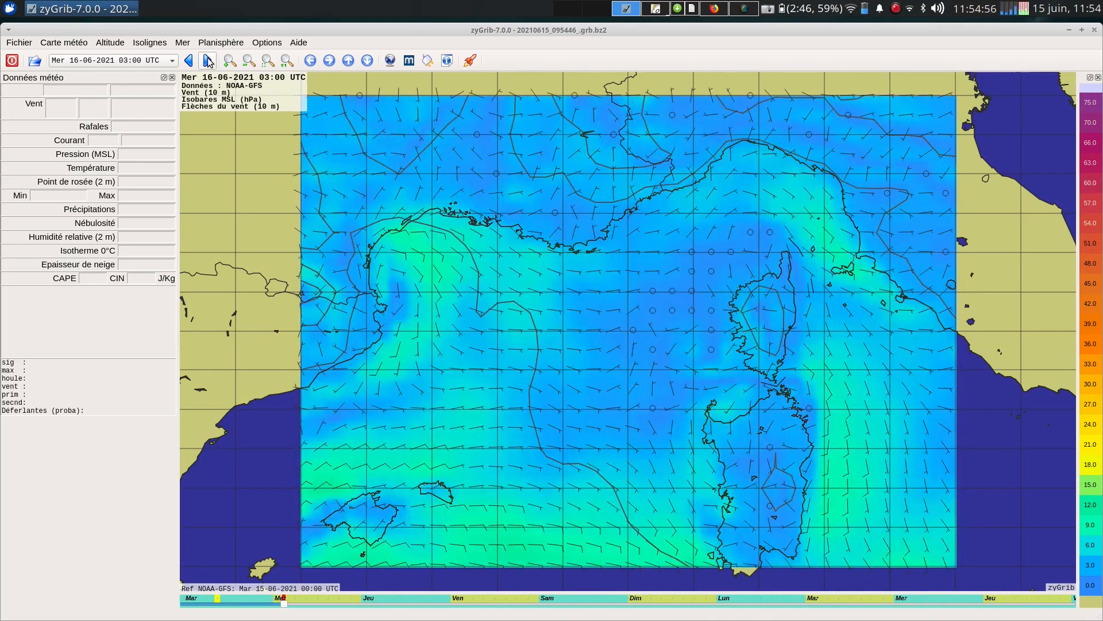
left_click(208, 61)
left_click(208, 61)
left_click(208, 60)
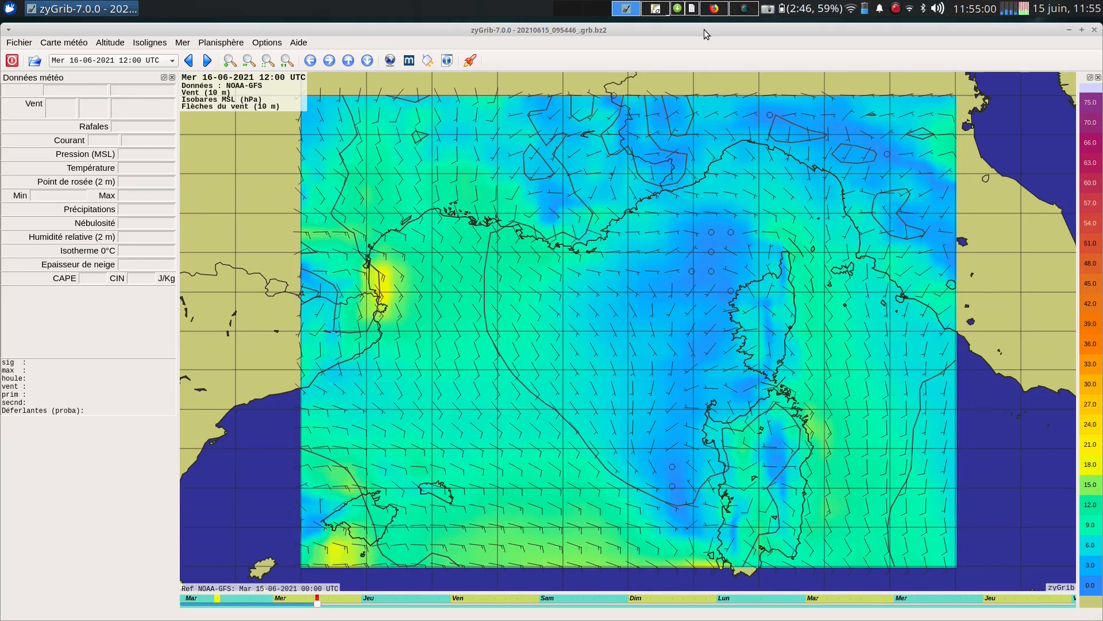
- Switch to OpenCPN and show the GRIB plugin's control window
left_click(652, 11)
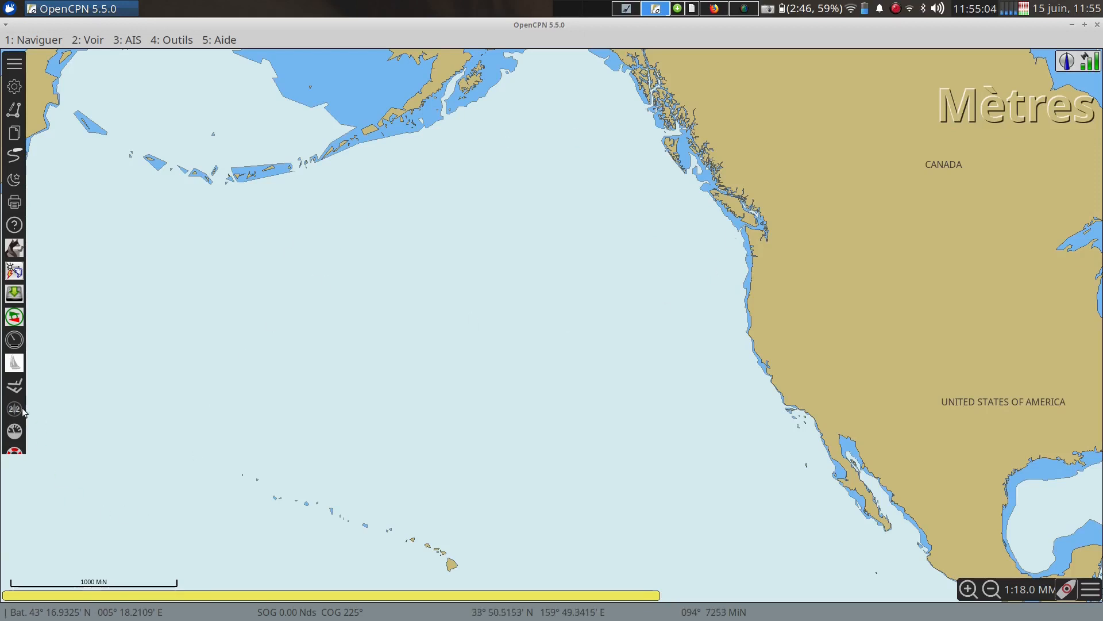
left_click(16, 386)
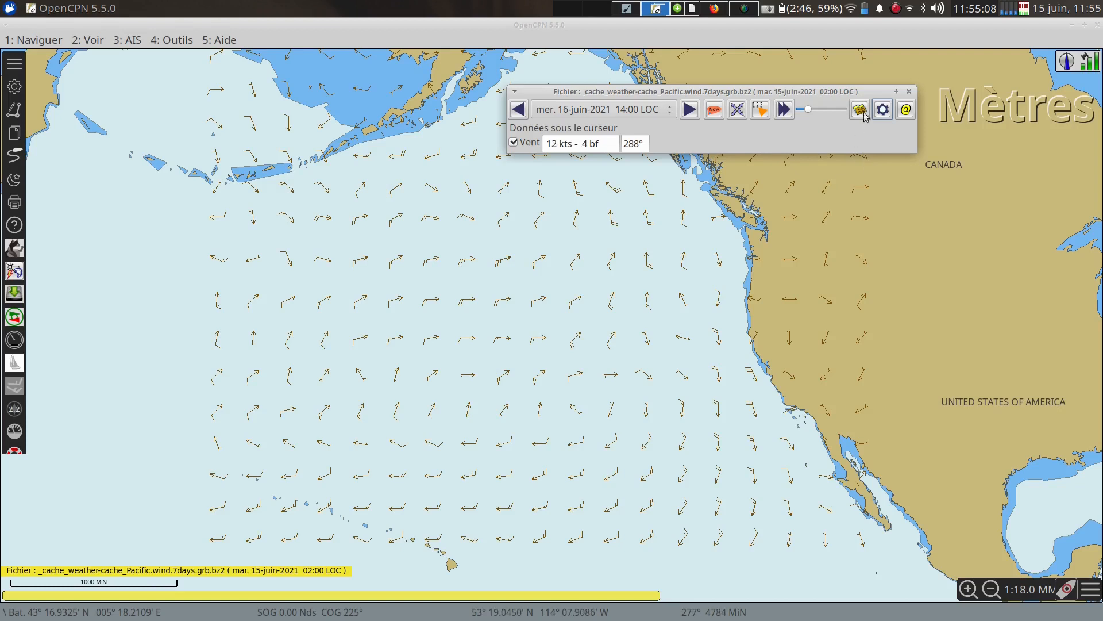
left_click(15, 385)
left_click(15, 385)
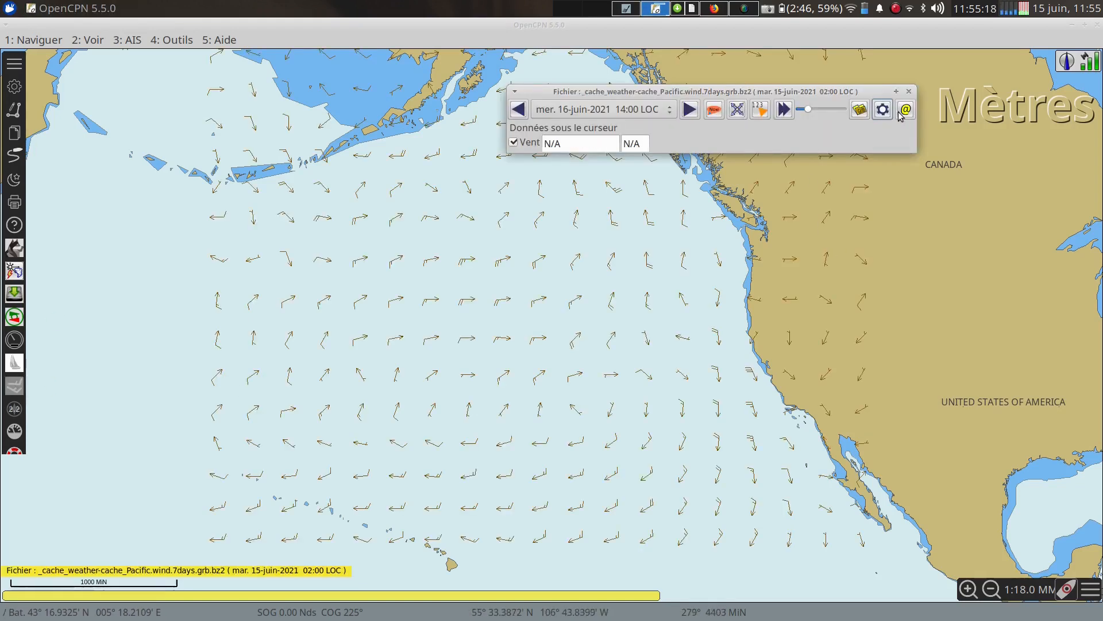
- Load 20210615_095446_.grb.bz2 from the Documents folder into the GRIB plugin
left_click(861, 109)
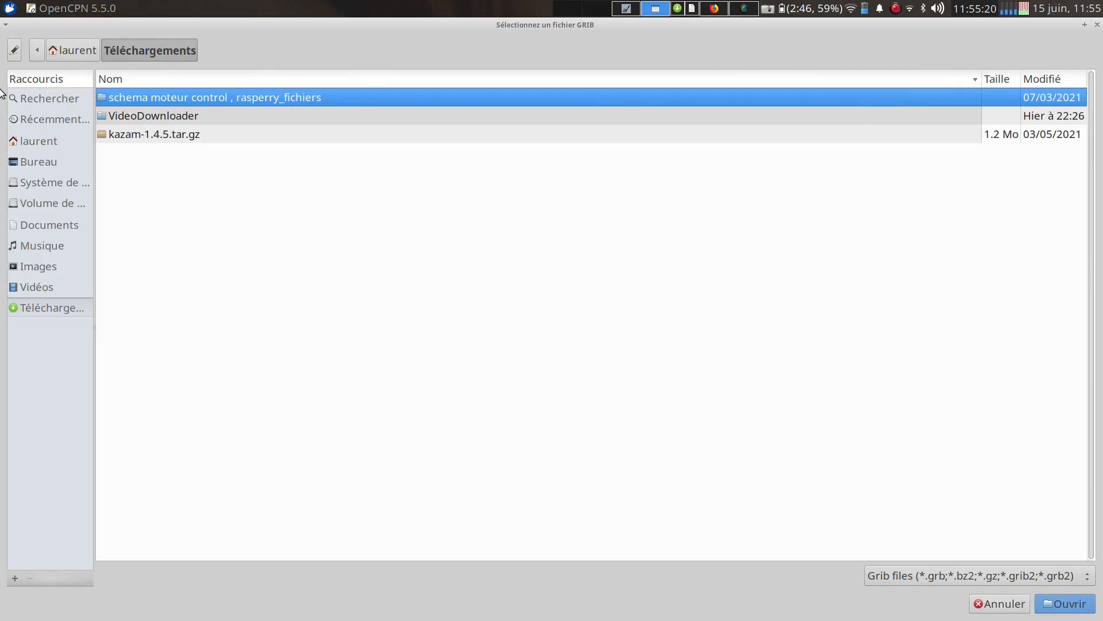
left_click(55, 225)
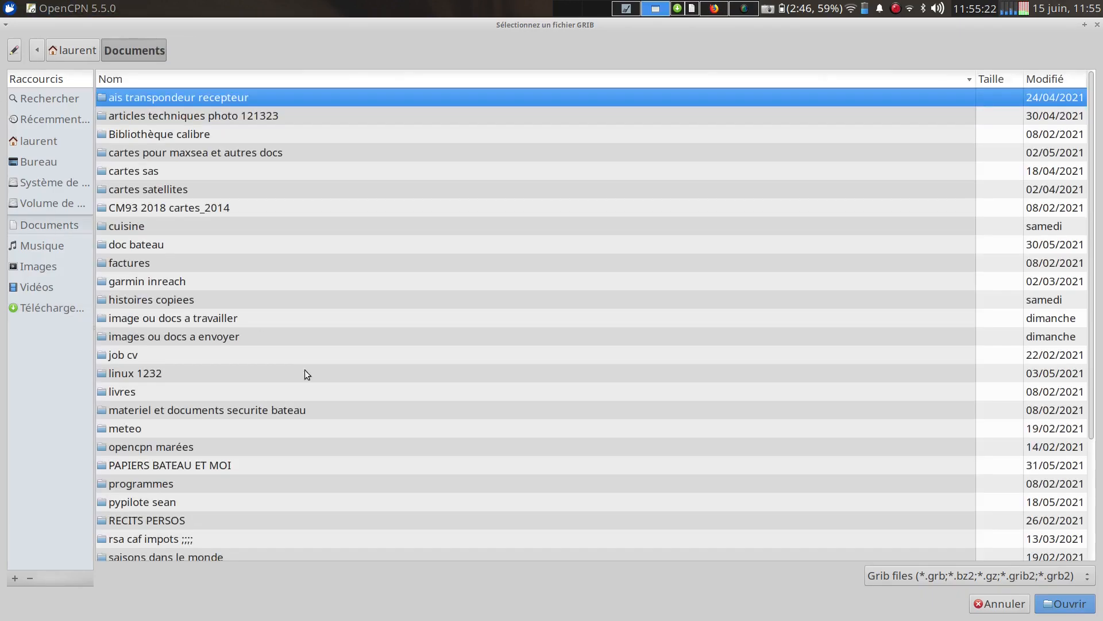
scroll(259, 424, "down", 5)
left_click(218, 555)
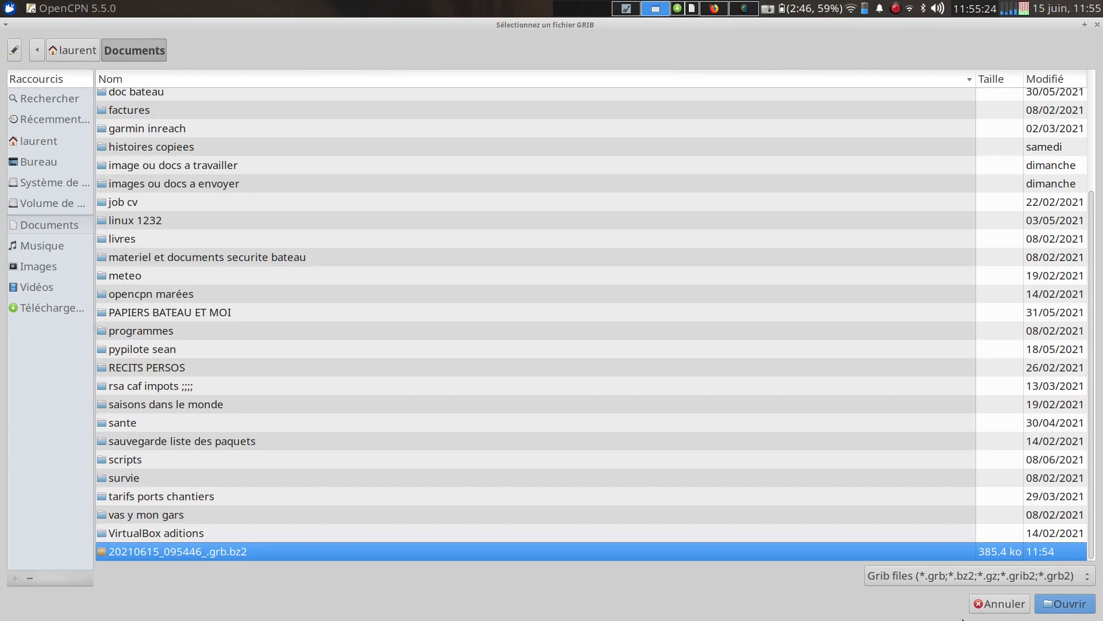
left_click(1064, 604)
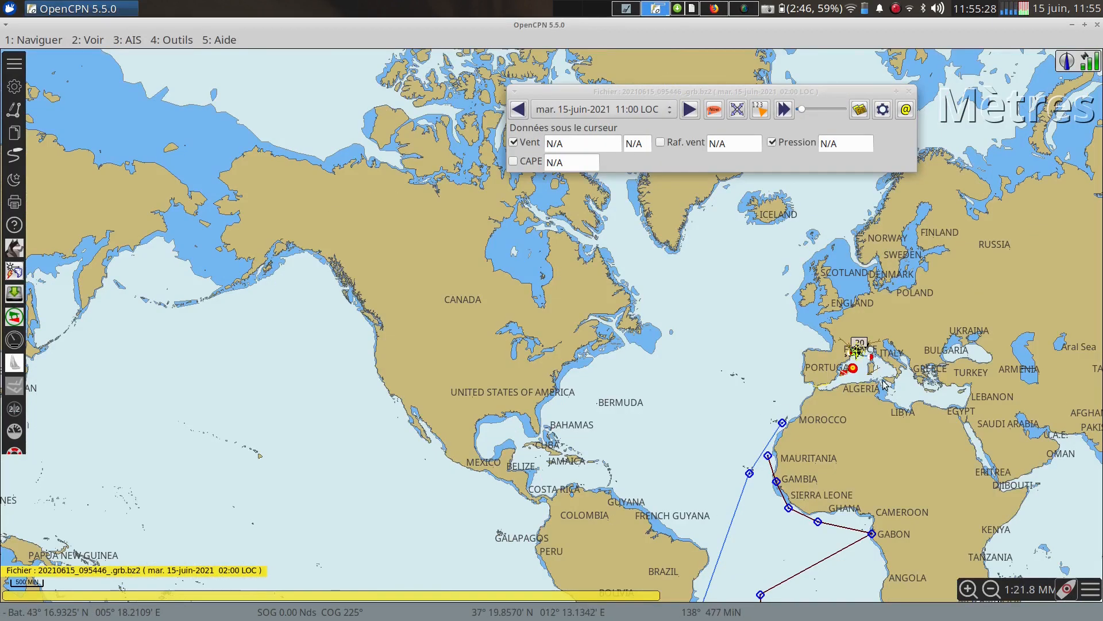
- Reduce the displayed chart content to Base for the western Mediterranean between the Spanish coast and Corsica
scroll(885, 383, "up", 5)
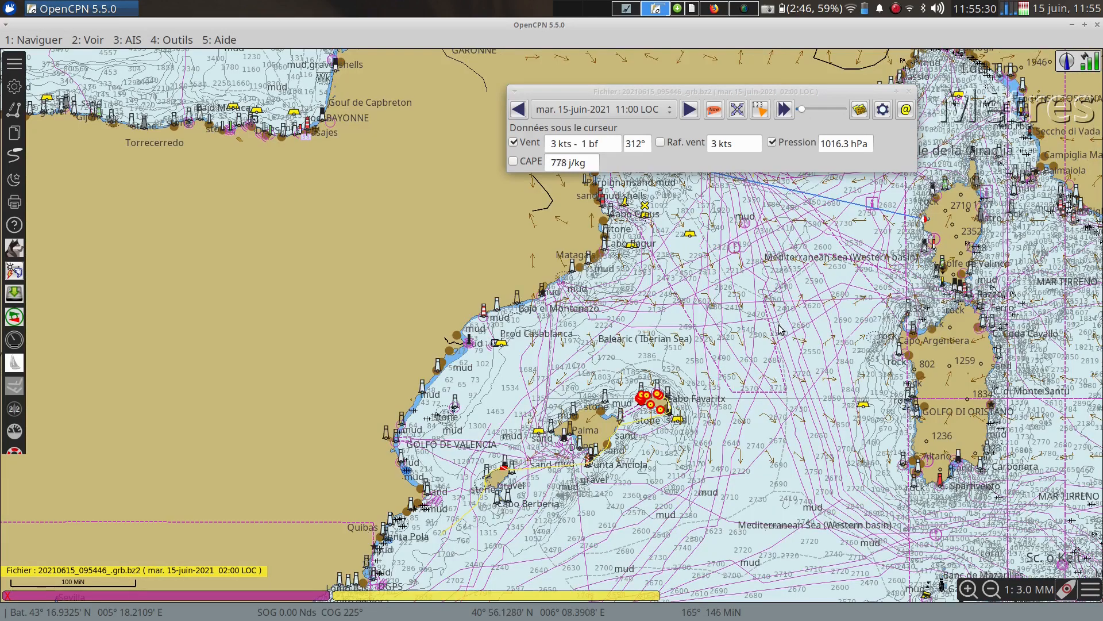
left_click_drag(780, 329, 696, 418)
scroll(665, 351, "up", 1)
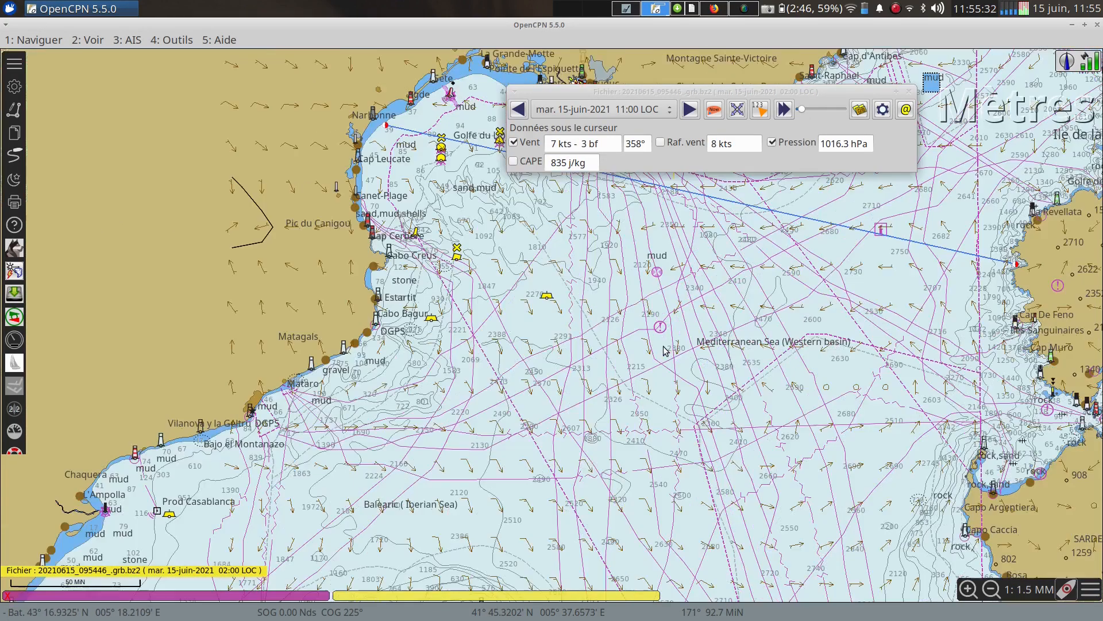
left_click(1091, 591)
left_click(1073, 520)
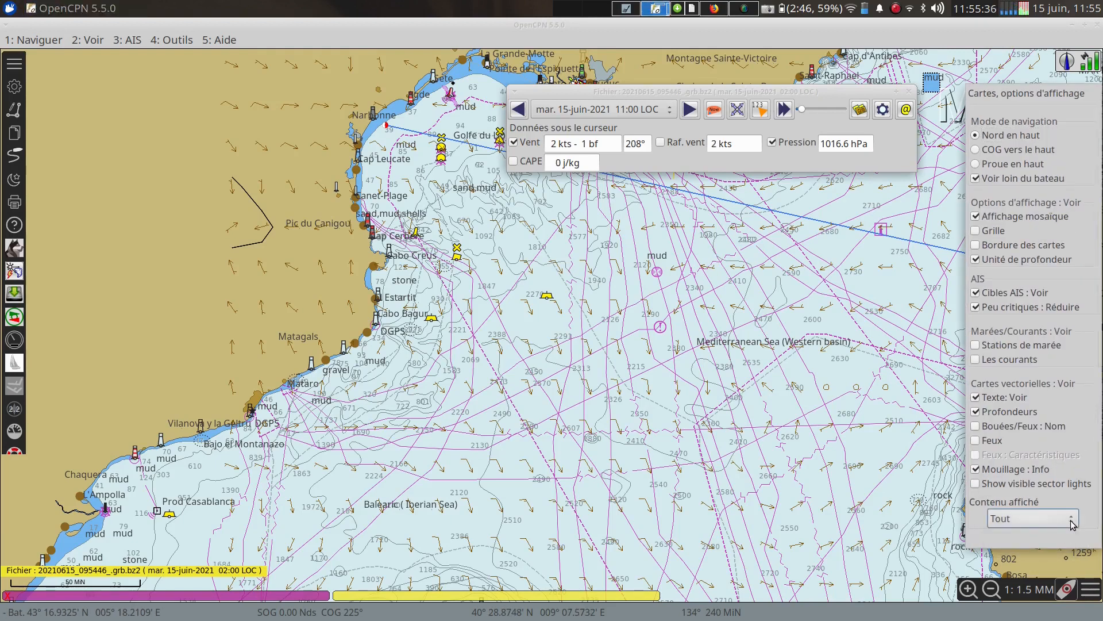
left_click(1051, 481)
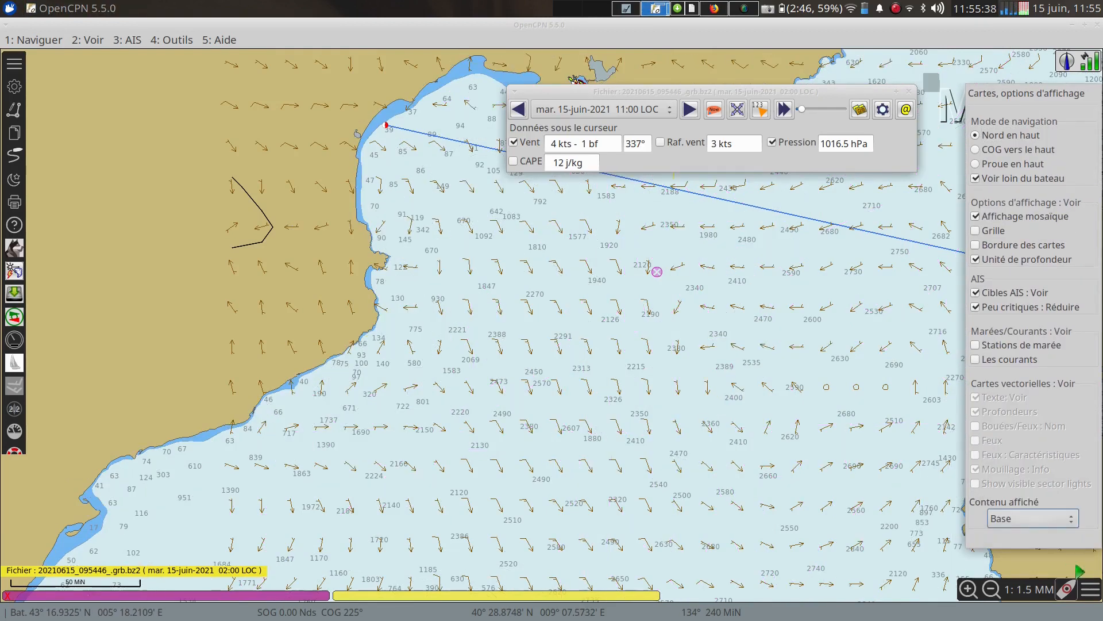
left_click(1095, 598)
- Examine the forecast wind arrows along the French coast, down to the bay around the boat's position
left_click_drag(729, 325, 680, 458)
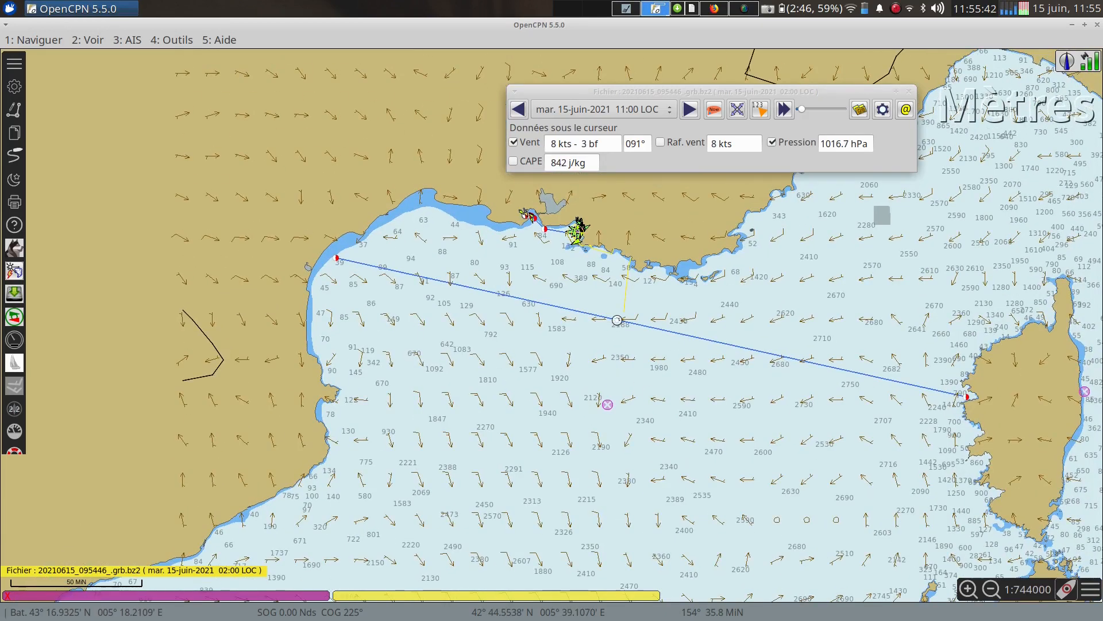
scroll(616, 326, "up", 2)
left_click_drag(450, 194, 492, 434)
scroll(567, 382, "up", 1)
scroll(566, 386, "up", 3)
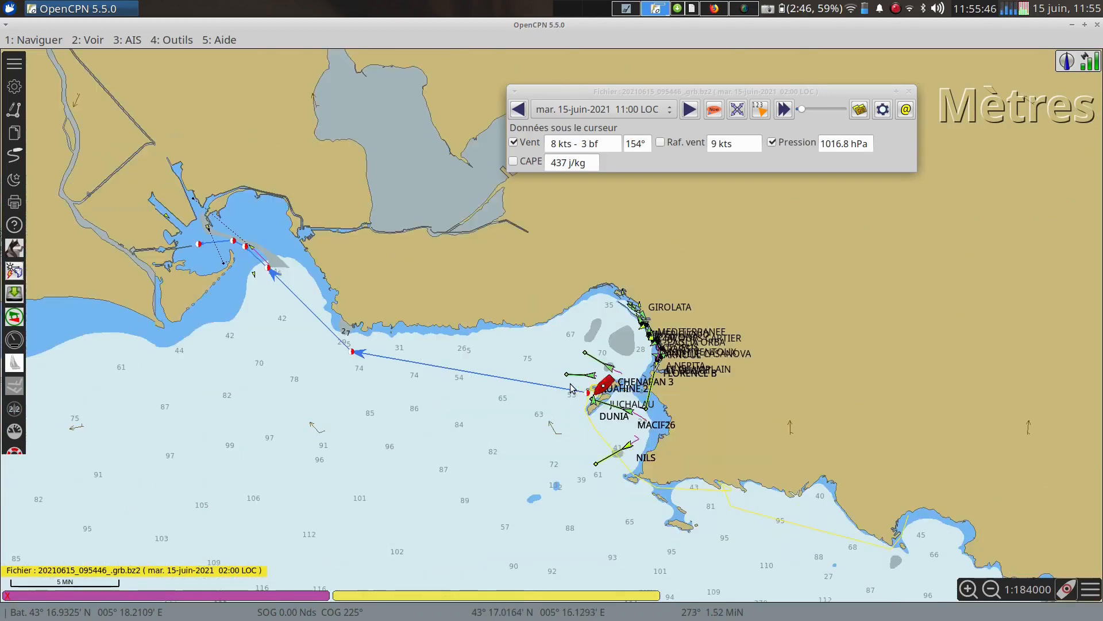
- Open the weather table for a point just northwest of the boat and read its wind forecast through 24 June
scroll(615, 396, "up", 3)
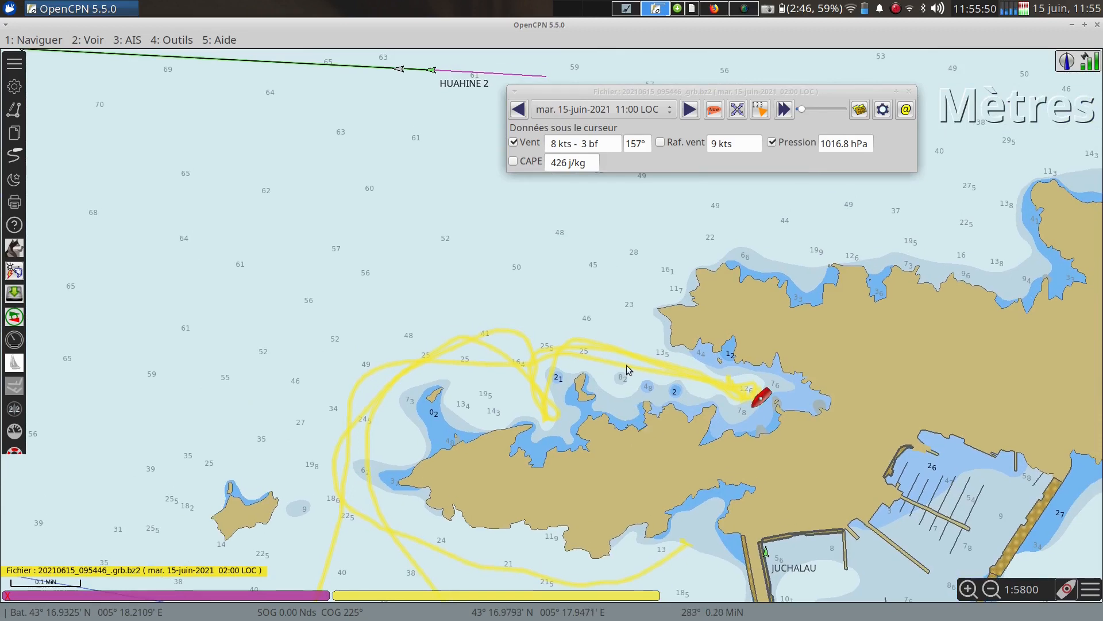
scroll(626, 364, "up", 1)
right_click(670, 359)
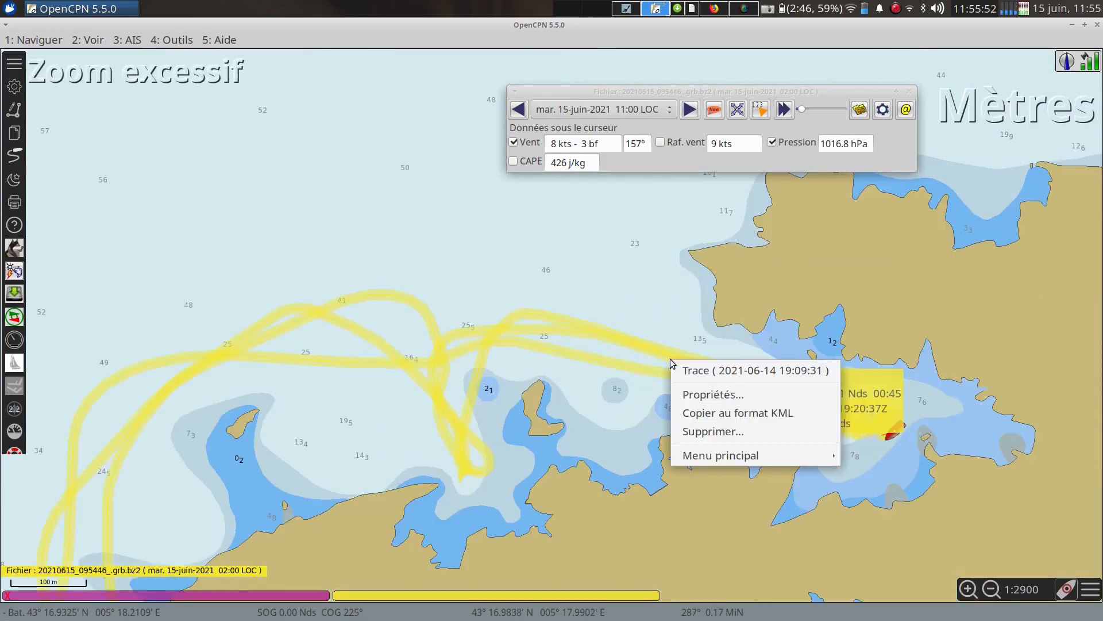
left_click(626, 343)
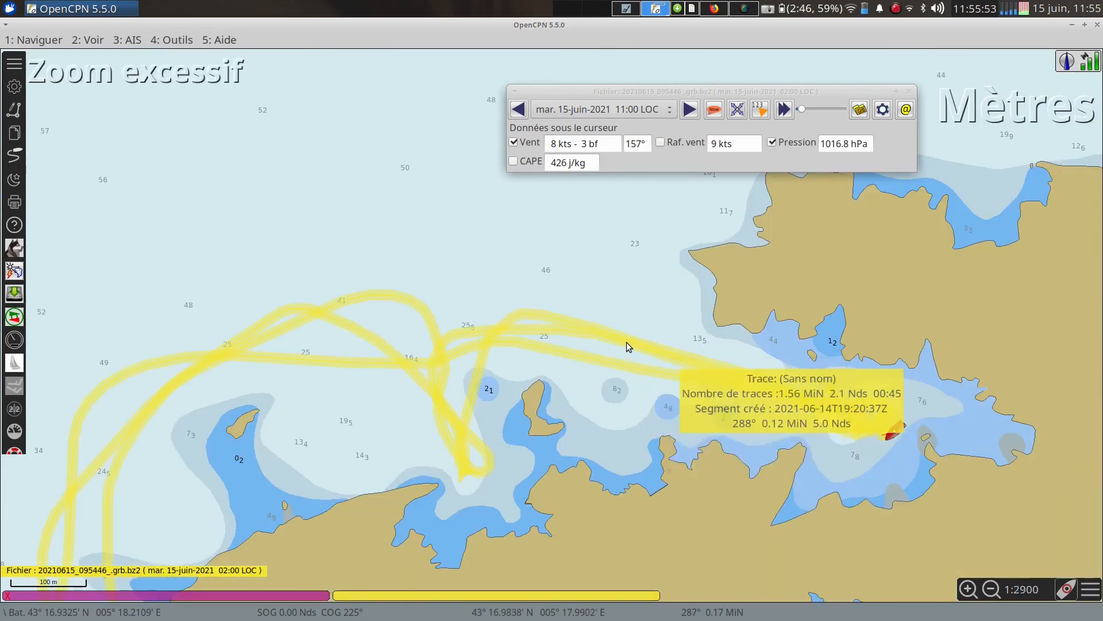
right_click(634, 308)
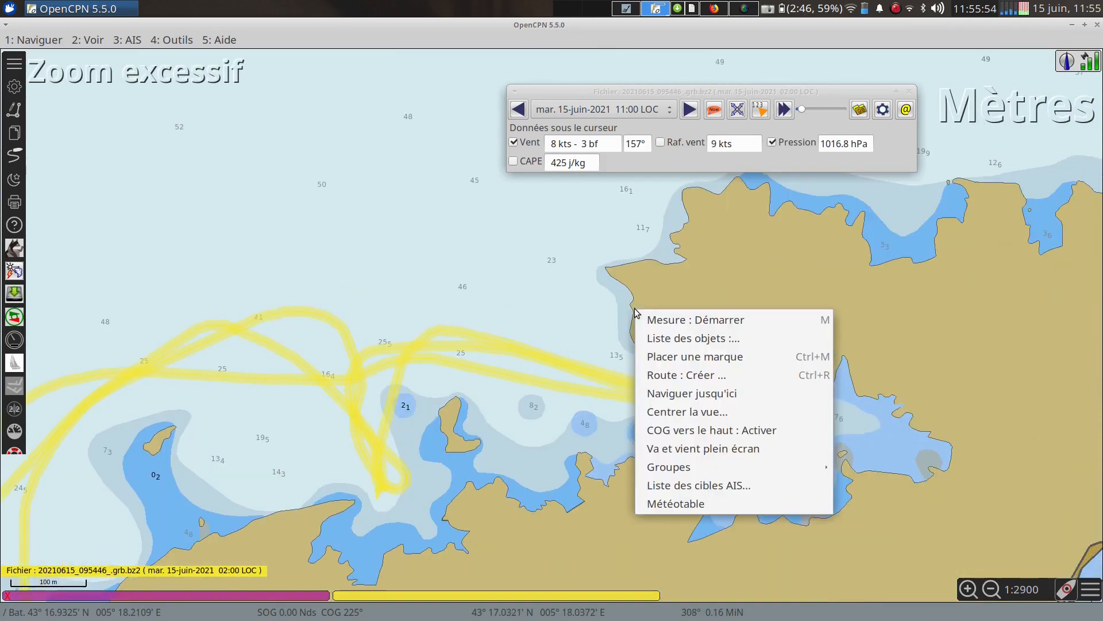
left_click(667, 505)
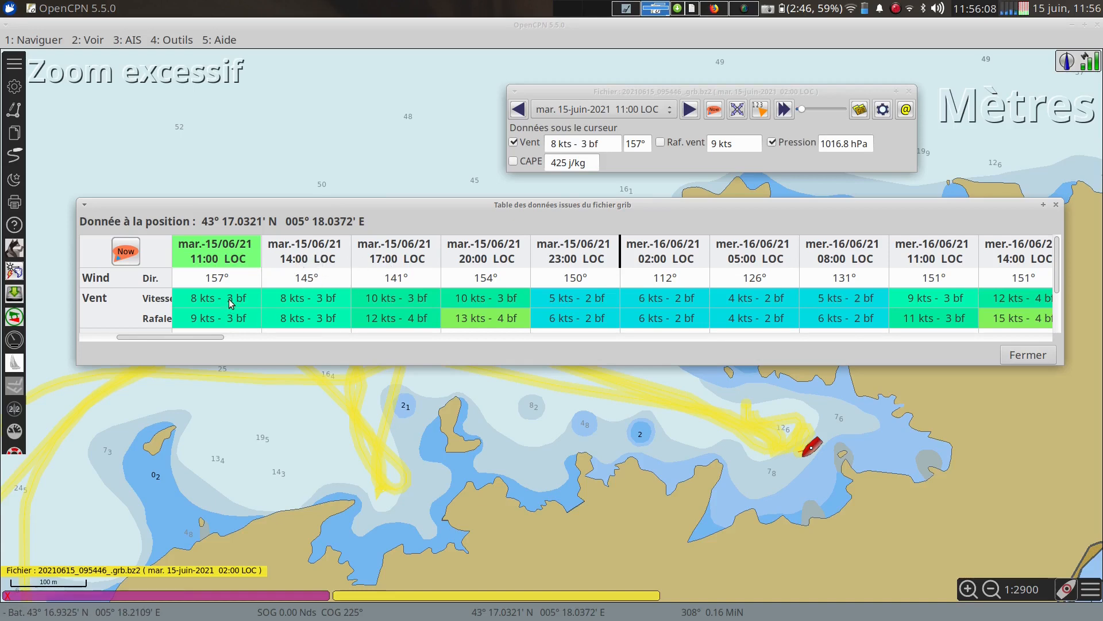
left_click_drag(196, 336, 960, 338)
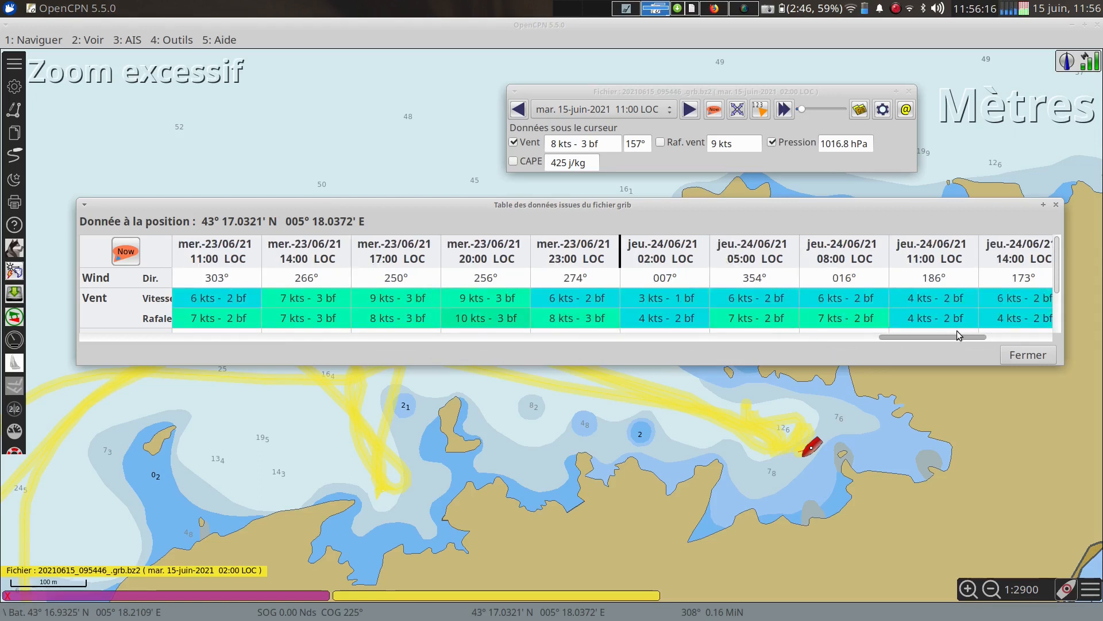
left_click(1017, 357)
- Advance the GRIB forecast to mer. 16-juin-2021 08:00 LOC and follow the wind arrows over the Mediterranean coast
scroll(866, 446, "down", 4)
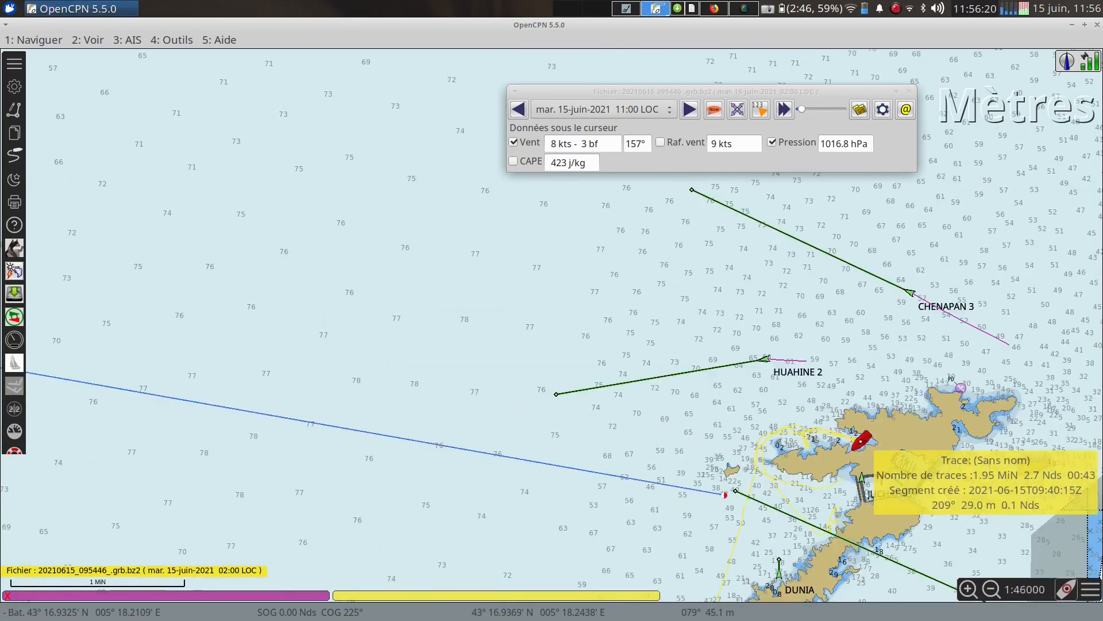
scroll(851, 436, "down", 3)
left_click_drag(725, 381, 669, 312)
left_click(691, 109)
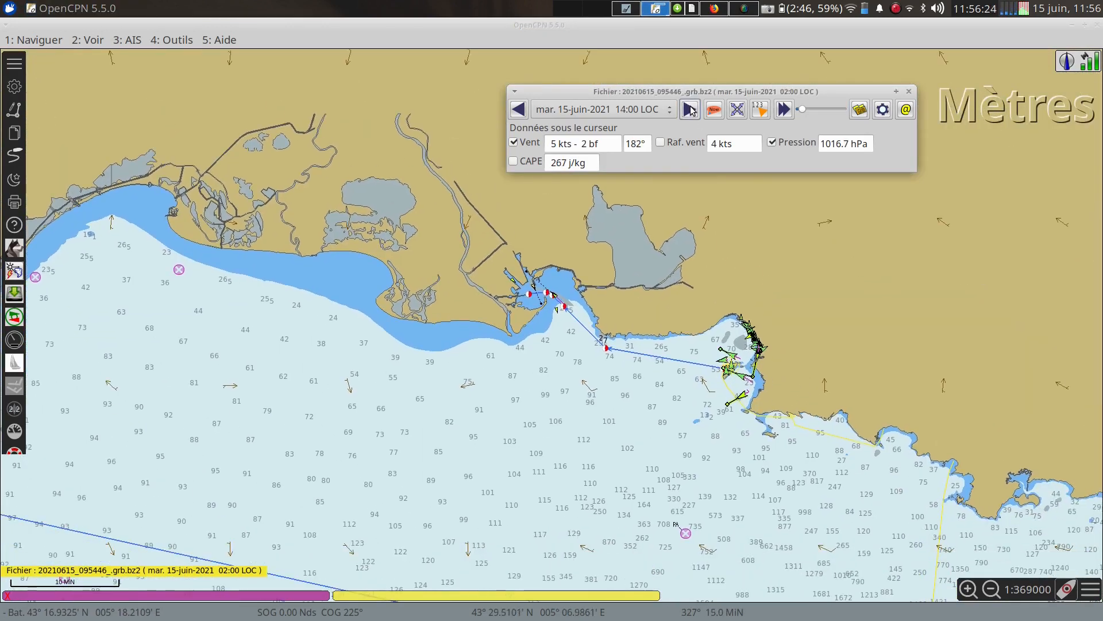
scroll(717, 357, "down", 2)
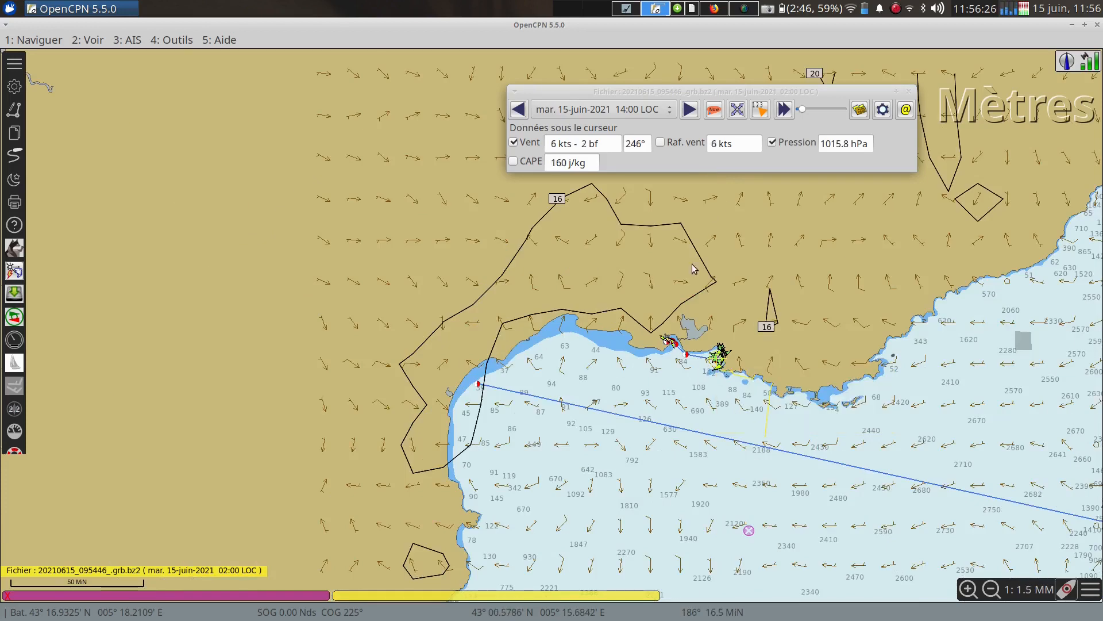
left_click(690, 109)
left_click(690, 109)
left_click(690, 109)
left_click(690, 109)
left_click(690, 109)
left_click(690, 109)
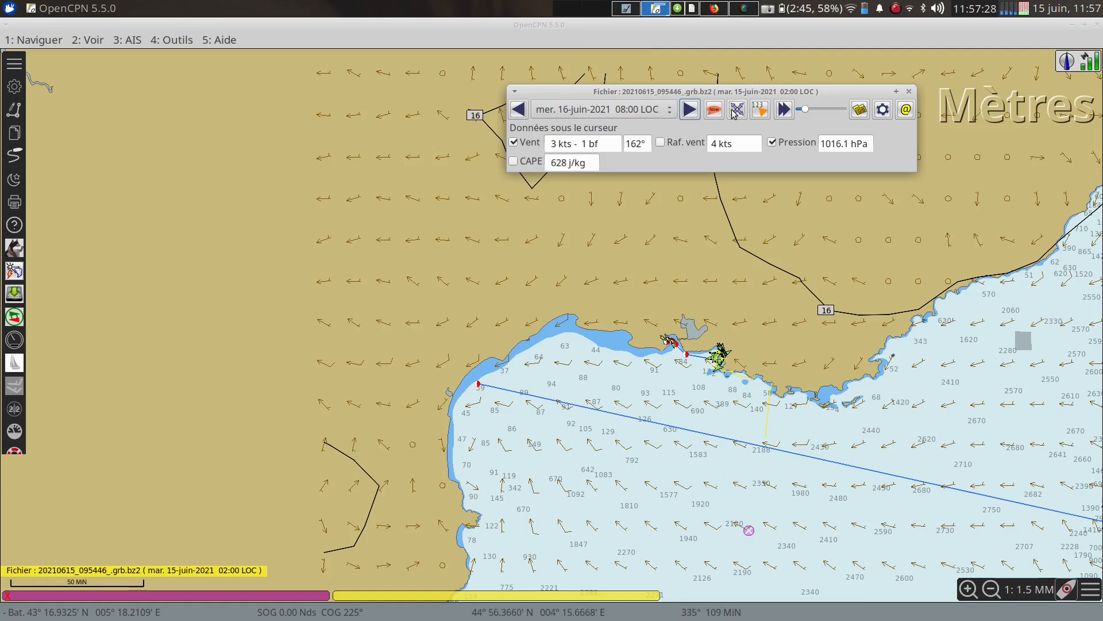
- Close the GRIB control window and switch to Firefox to view the globalmarinenet.com free GRIB downloads page
left_click_drag(679, 94, 414, 147)
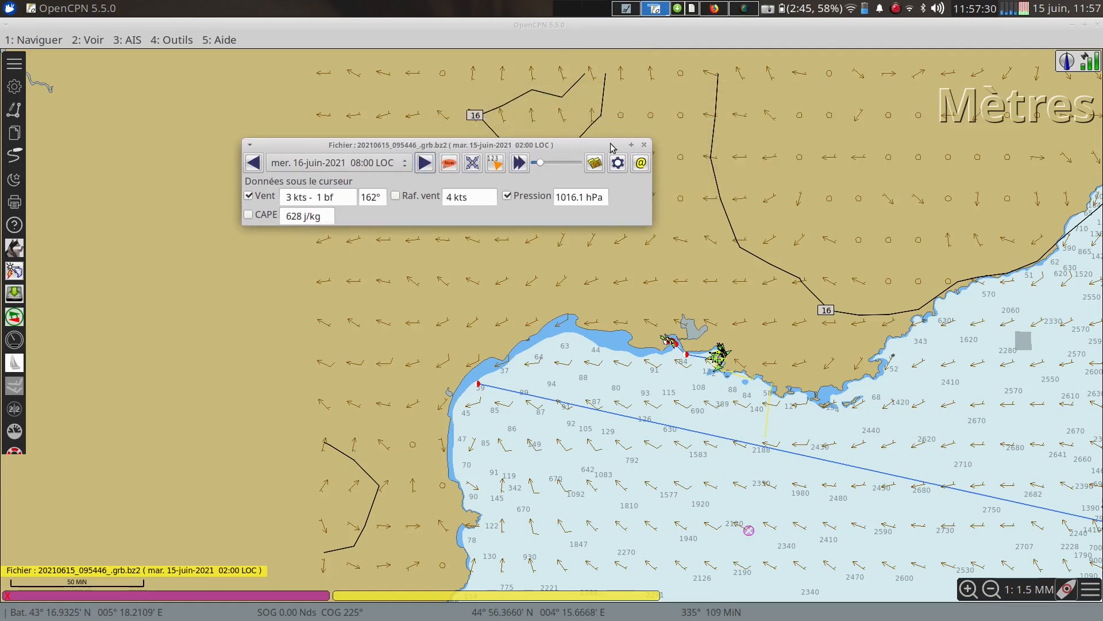
left_click(645, 146)
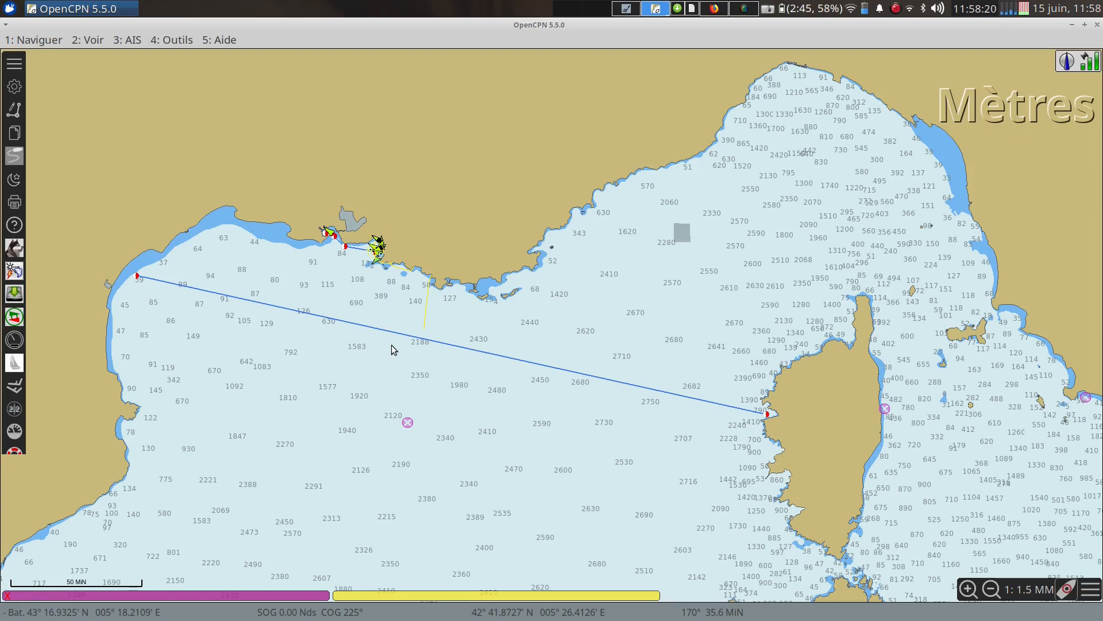
left_click(714, 8)
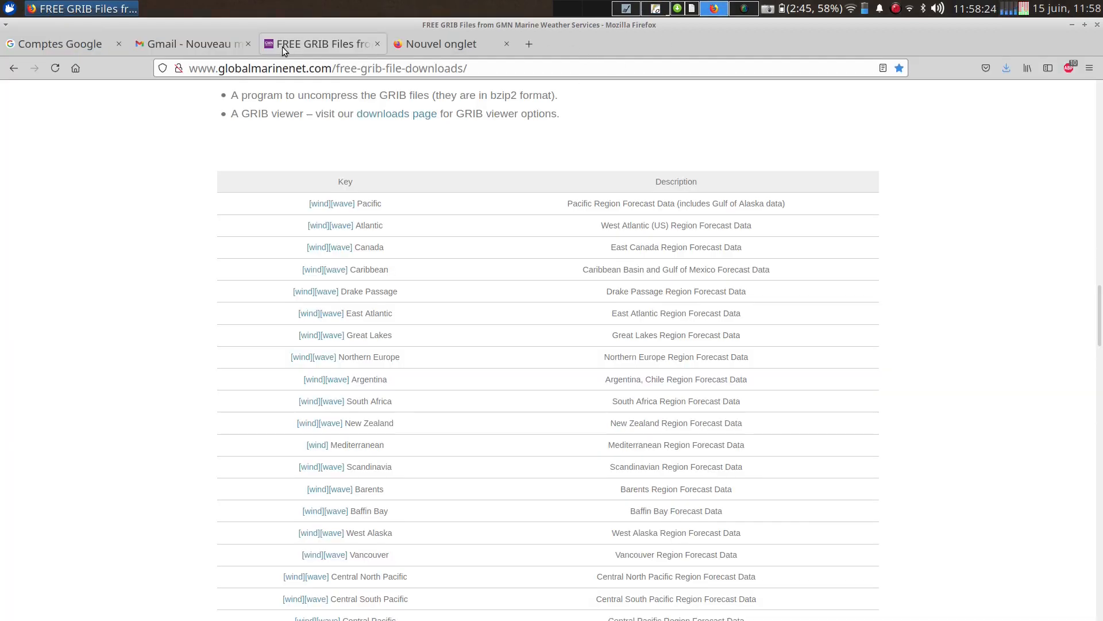
- Return to OpenCPN, show the GRIB plugin and open its email request dialog beside the control window
left_click(655, 8)
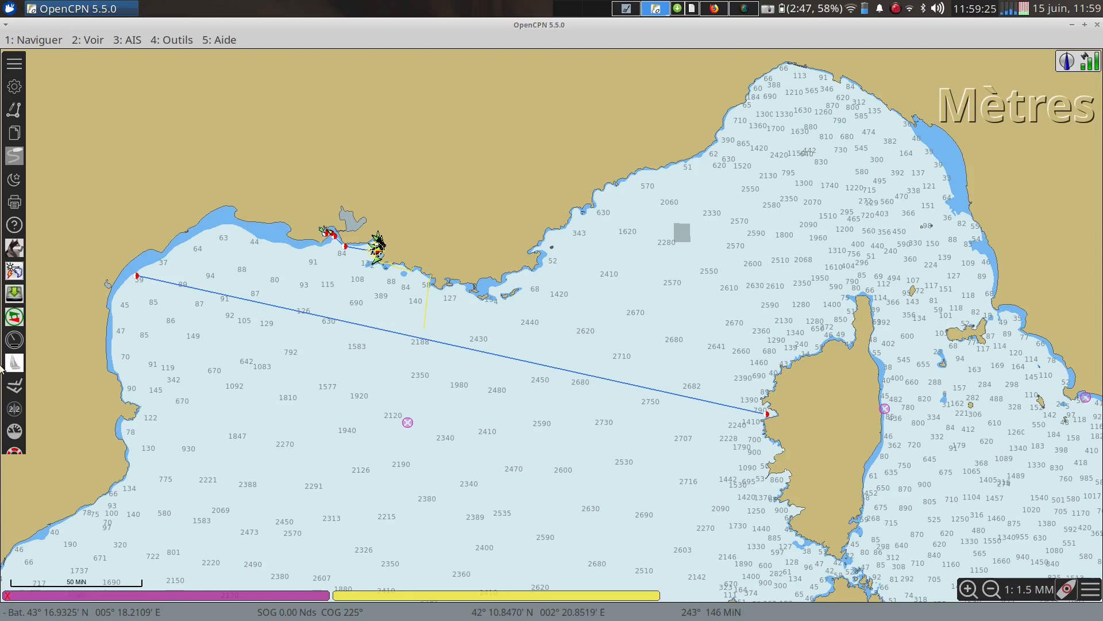
left_click(15, 386)
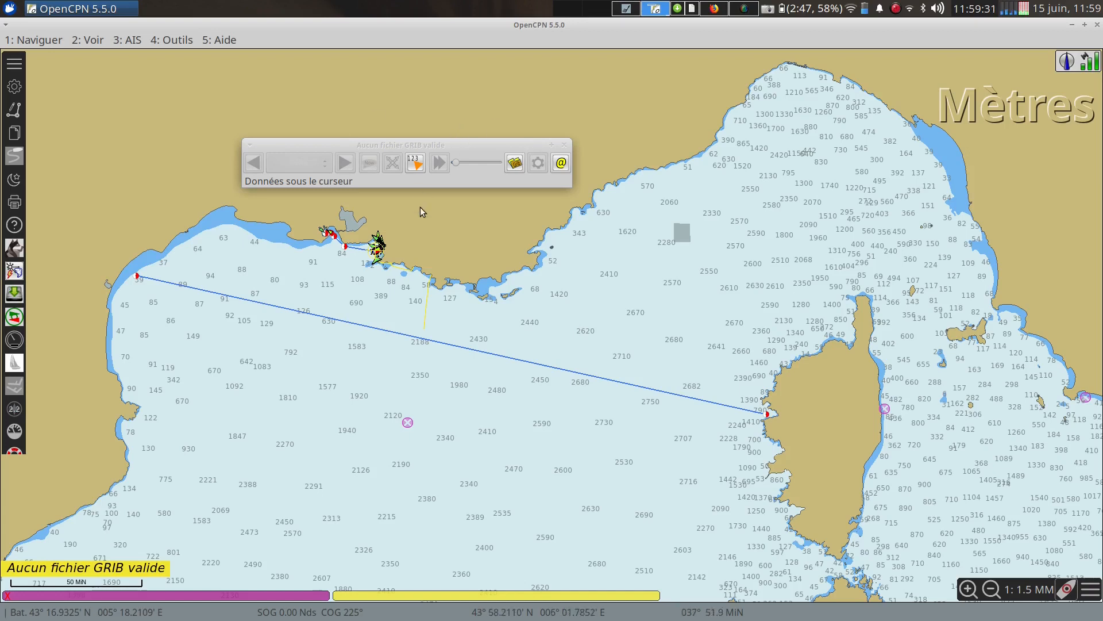
left_click(561, 164)
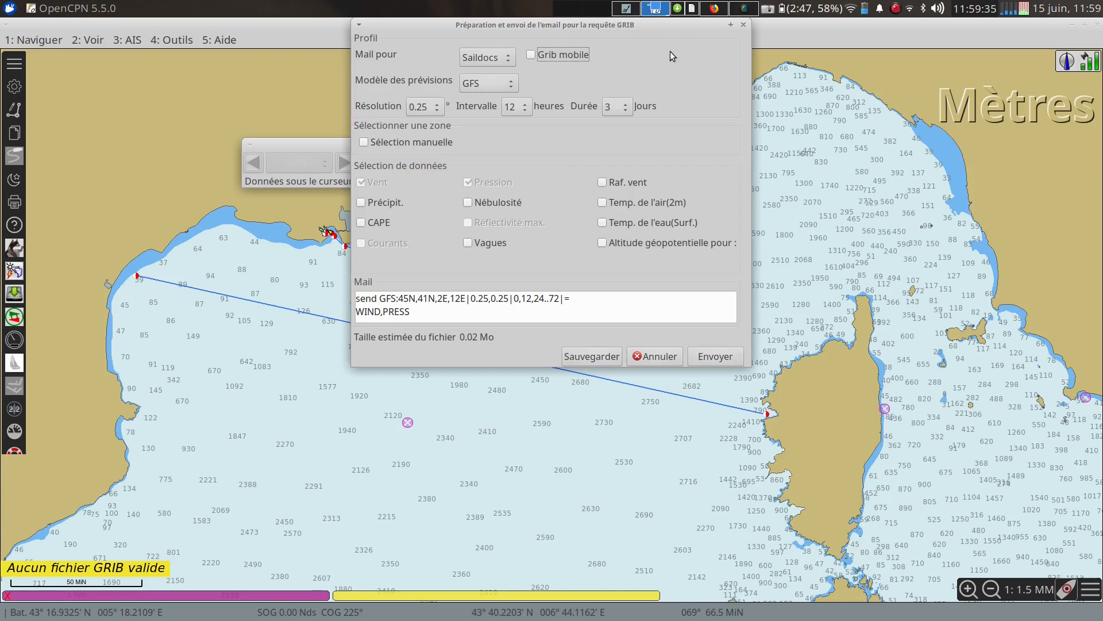
left_click_drag(651, 30, 899, 88)
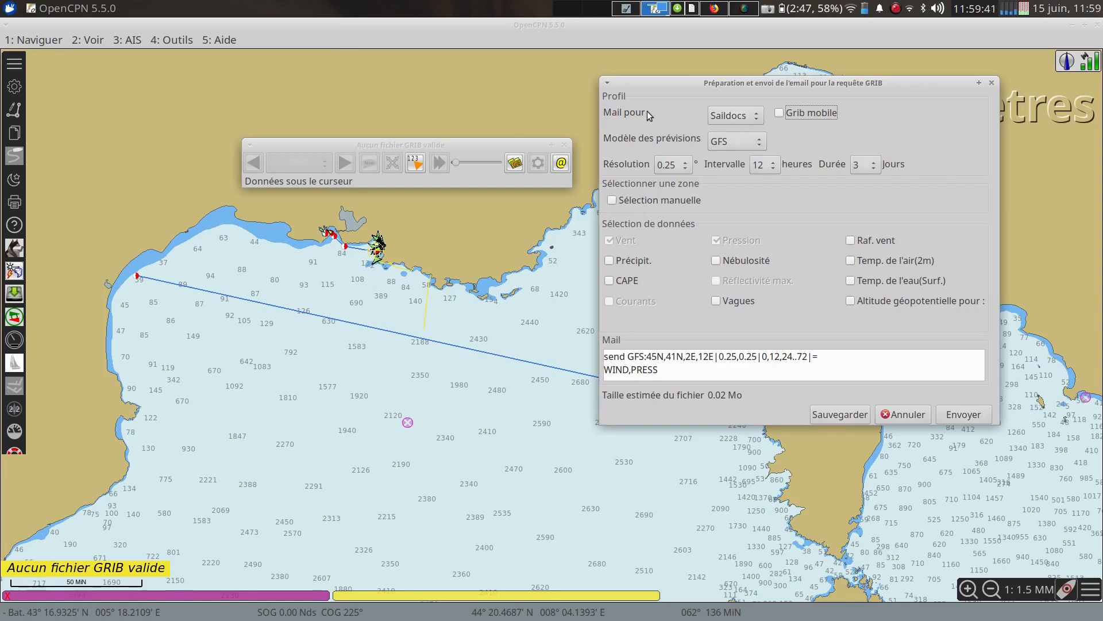
- Keep Saildocs and the GFS model, and set the request's interval to 3 hours and duration to 16 days
left_click(760, 115)
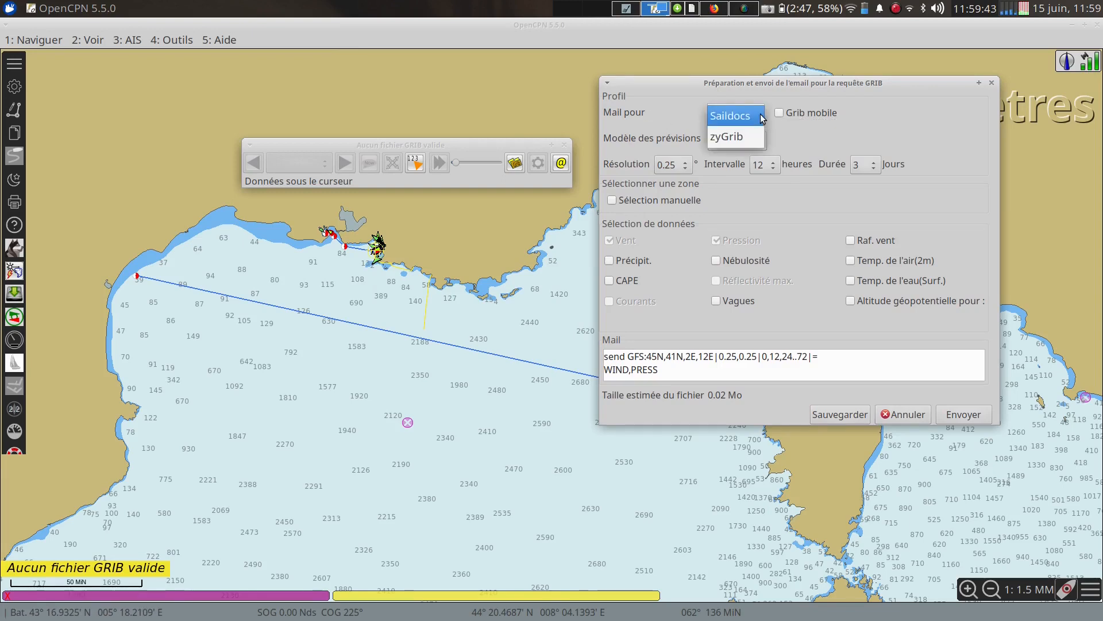
left_click(762, 114)
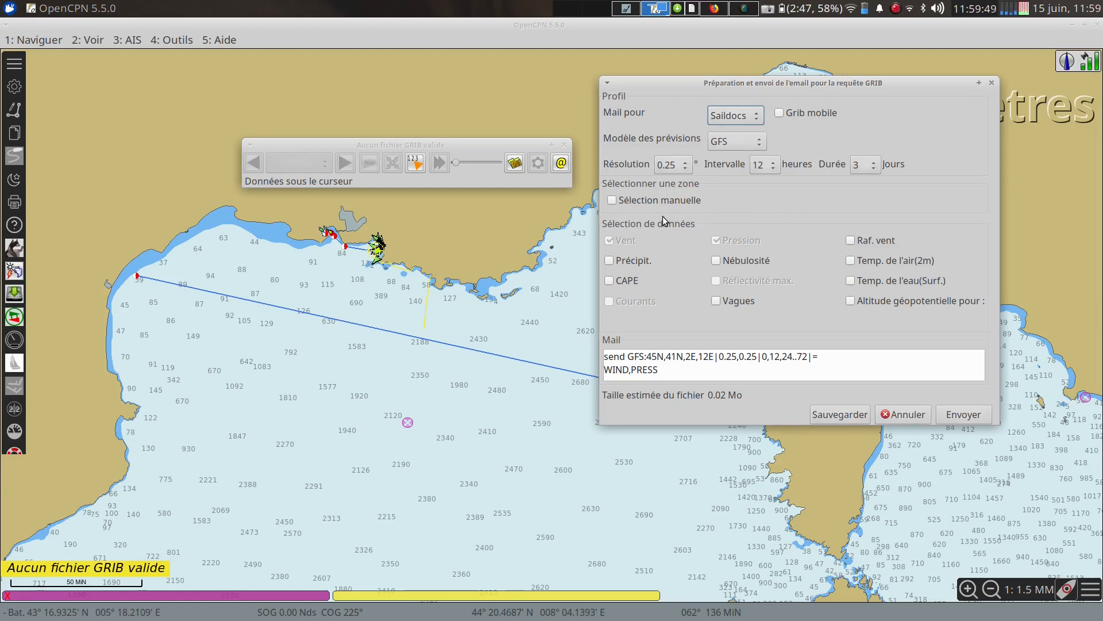
left_click(759, 144)
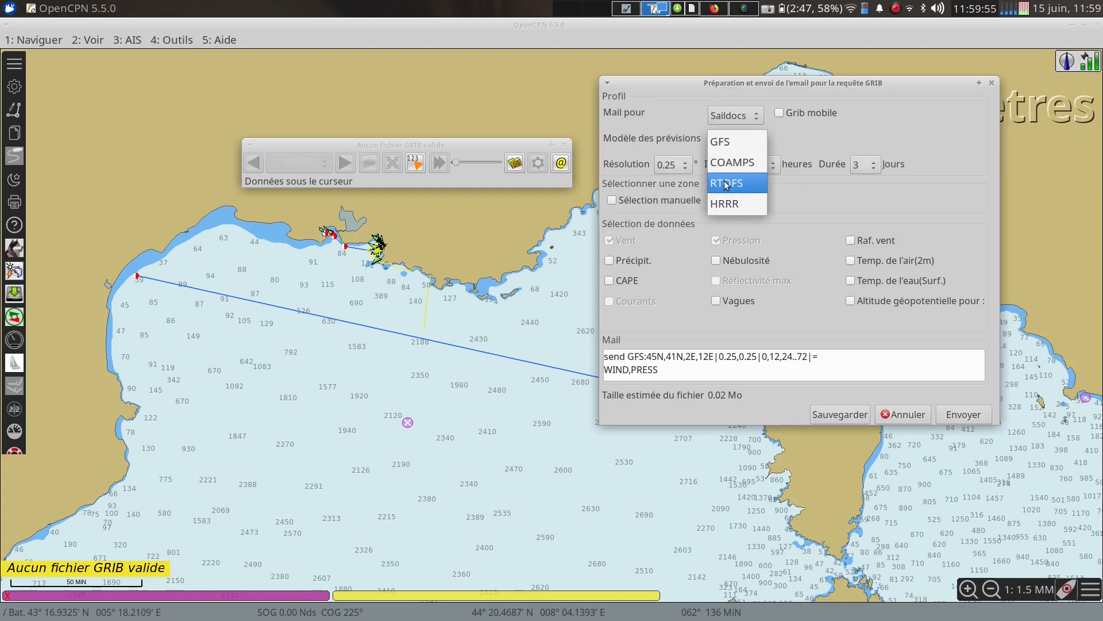
left_click(794, 134)
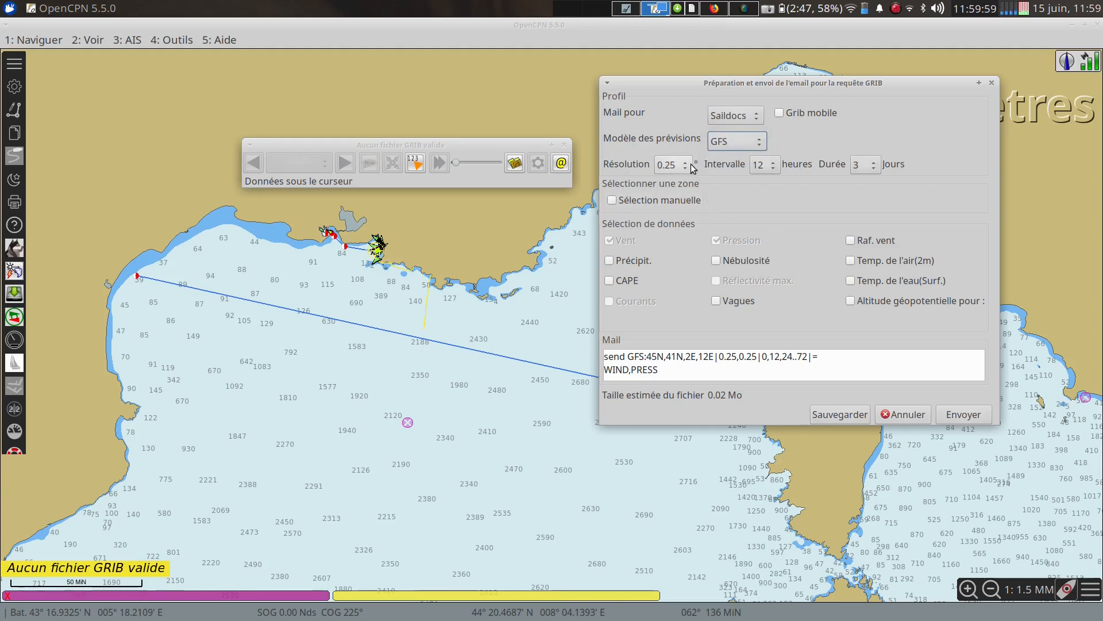
left_click(773, 167)
left_click(776, 126)
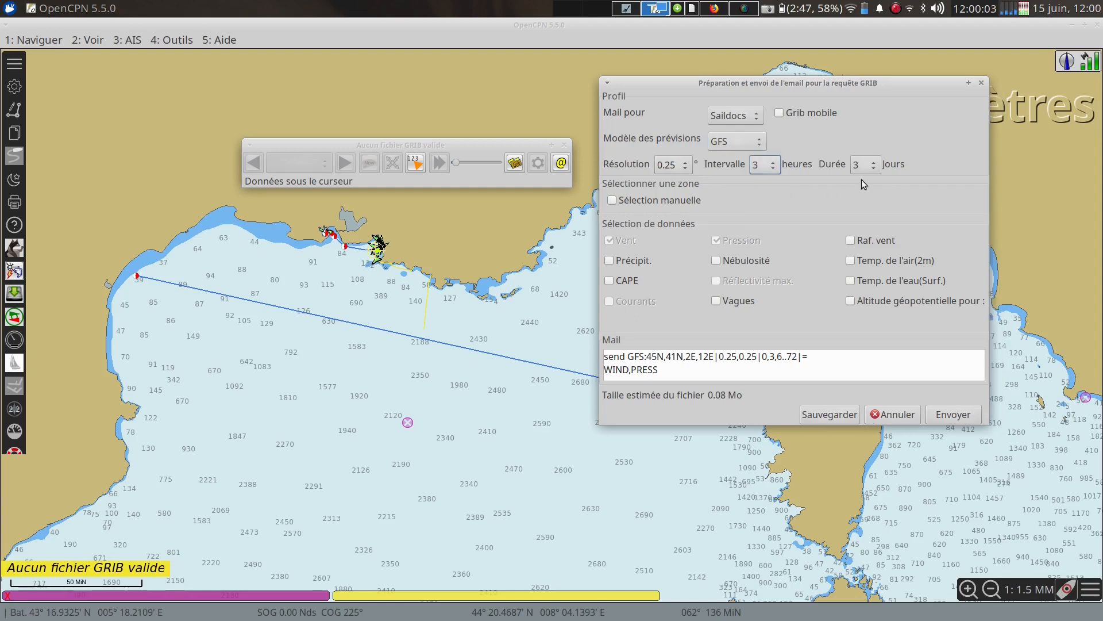
left_click(870, 167)
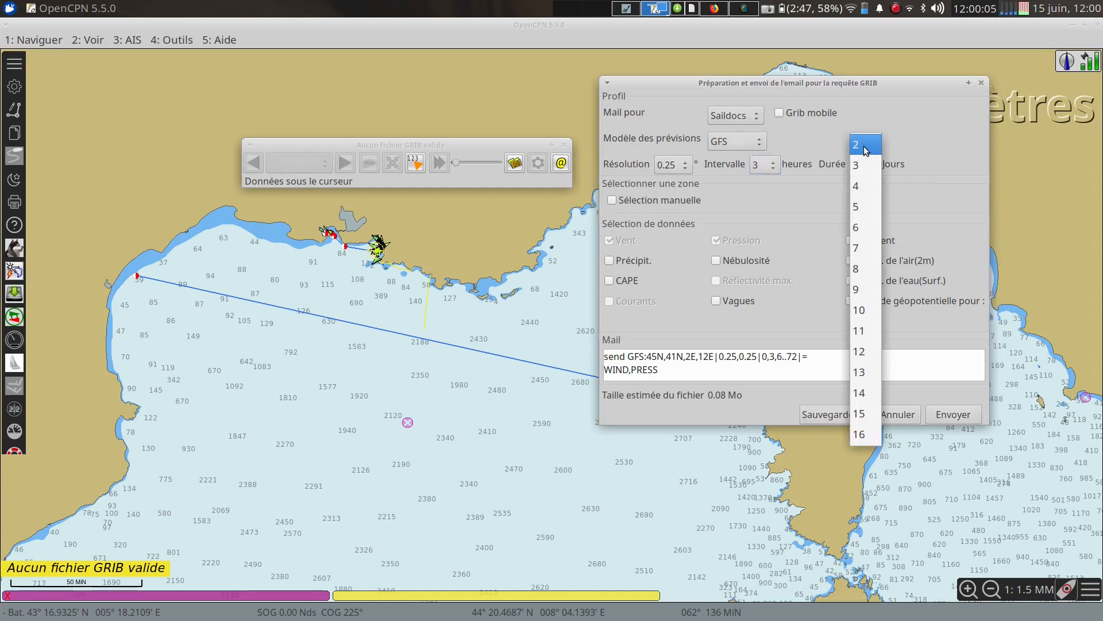
left_click(859, 434)
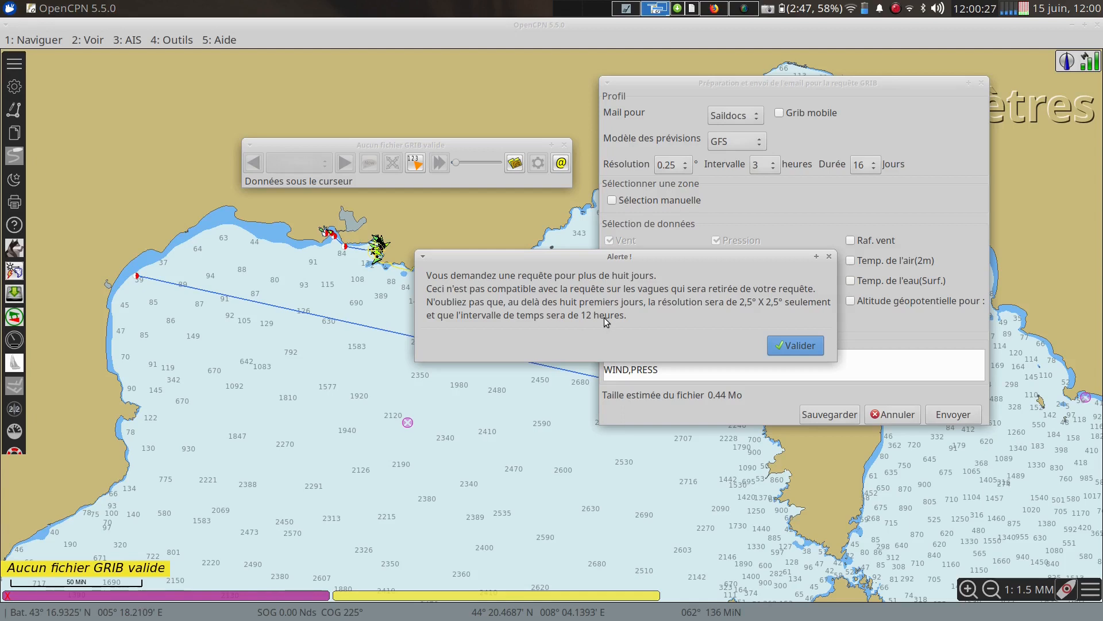
left_click(785, 343)
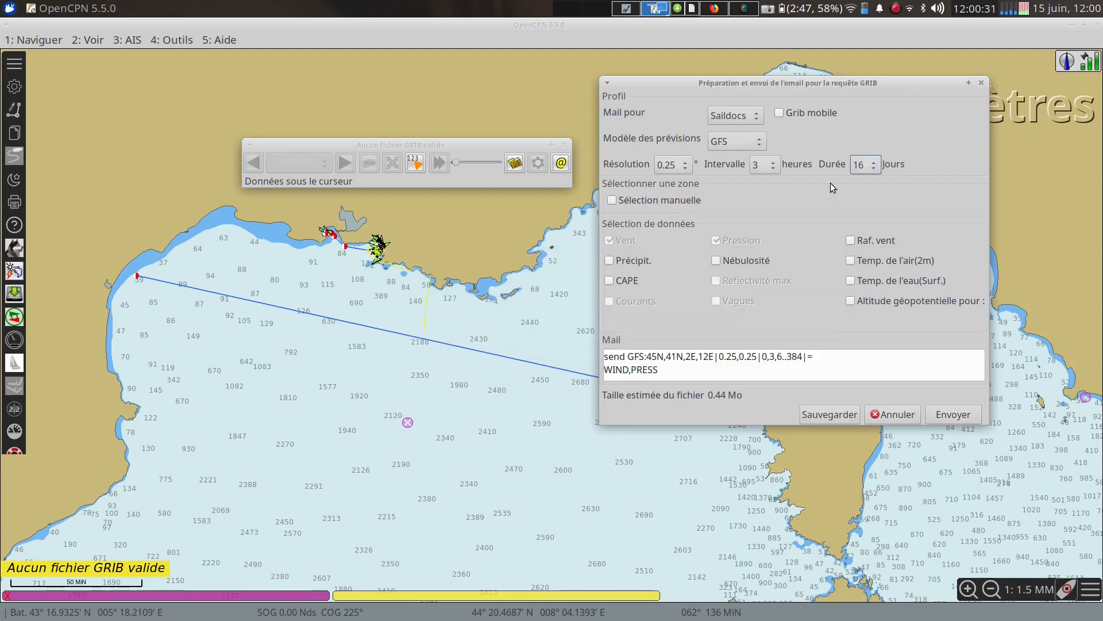
- Enable manual zone selection and outline the request area on the chart from 45N 2E to 41N 10E
left_click_drag(823, 85, 282, 72)
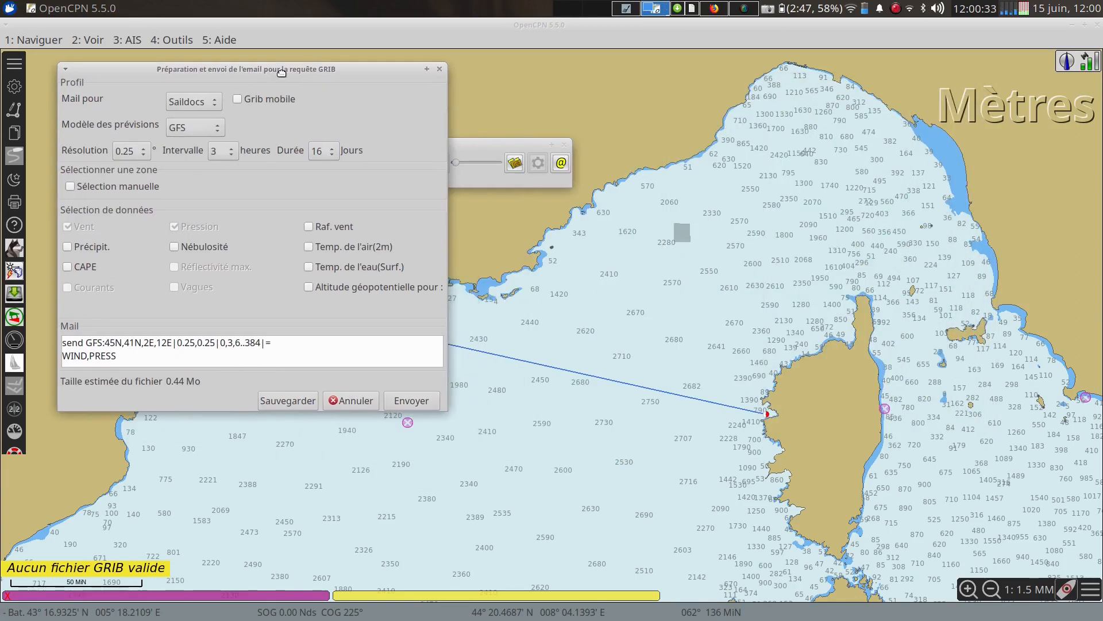
left_click(70, 186)
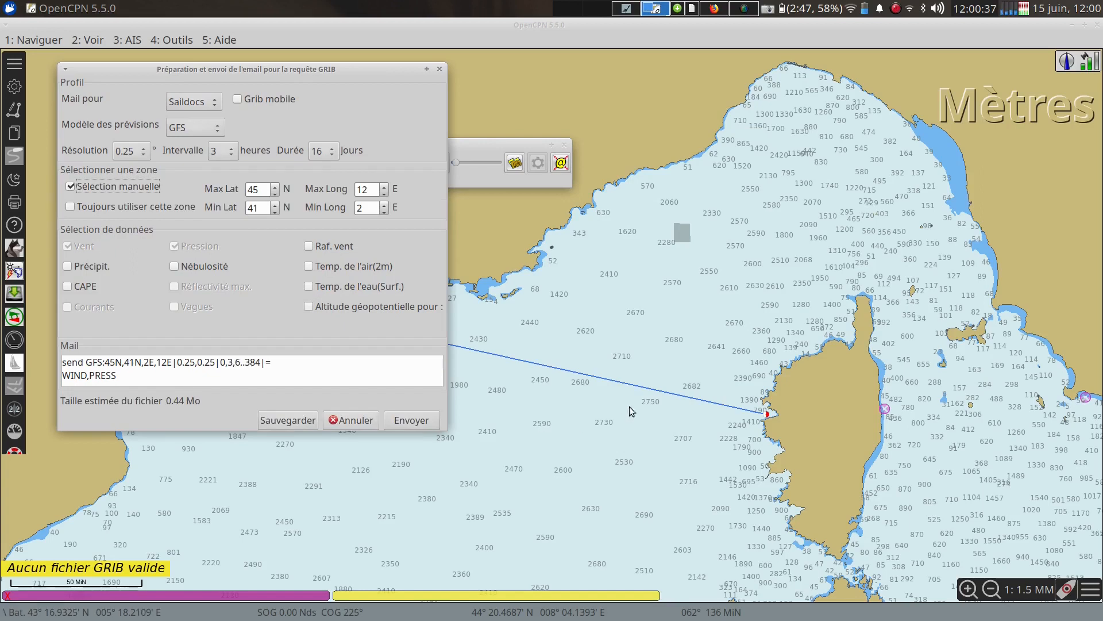
left_click_drag(367, 69, 790, 325)
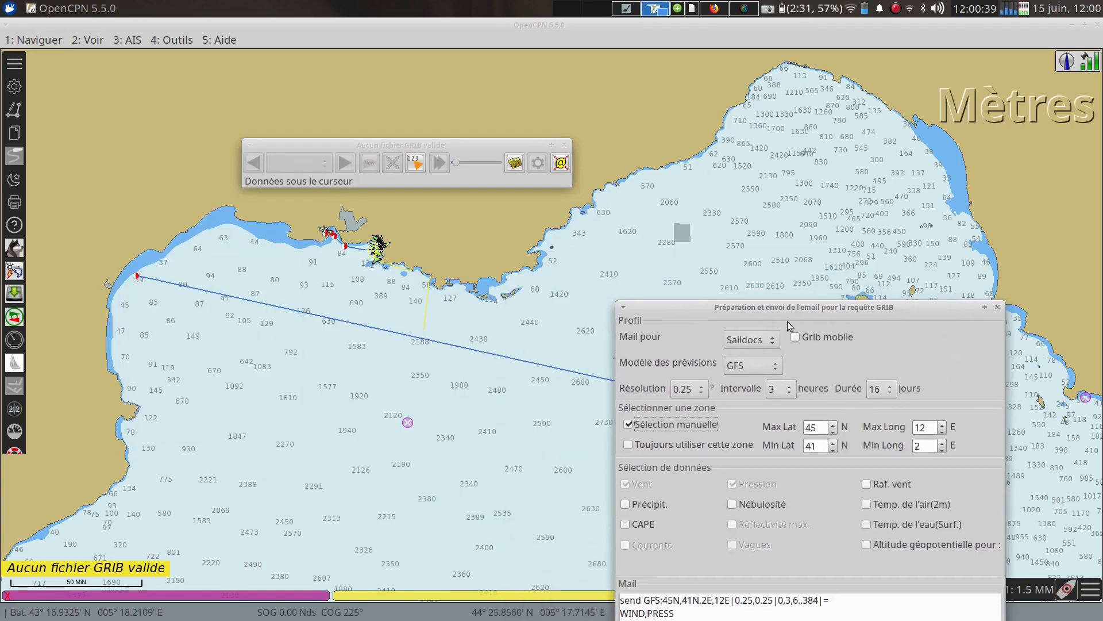
left_click(64, 129)
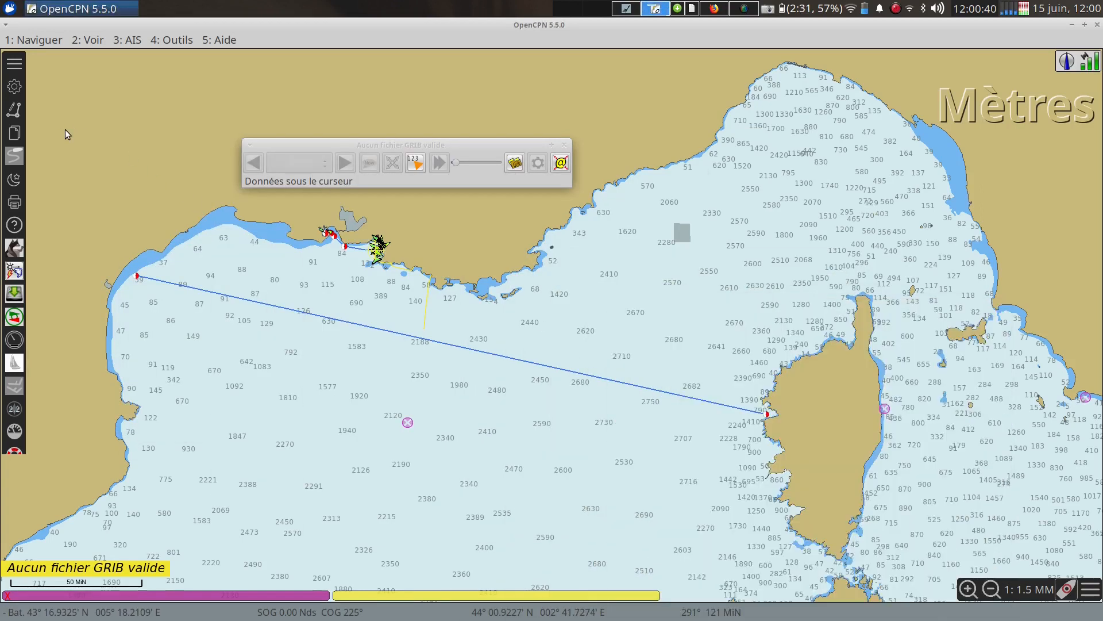
left_click_drag(64, 129, 897, 563)
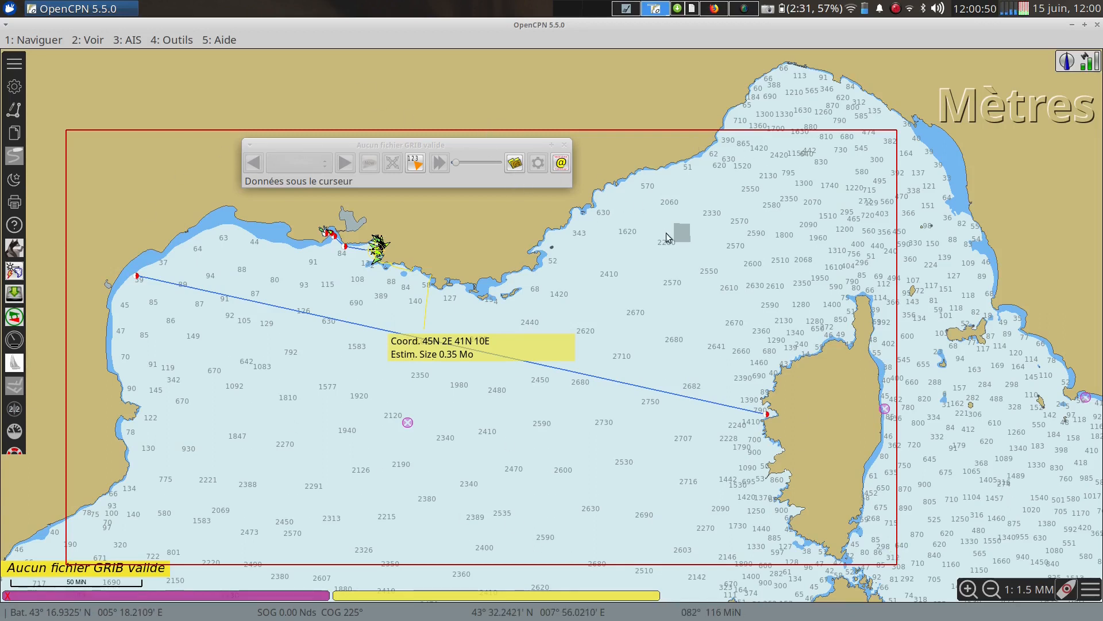
left_click(561, 163)
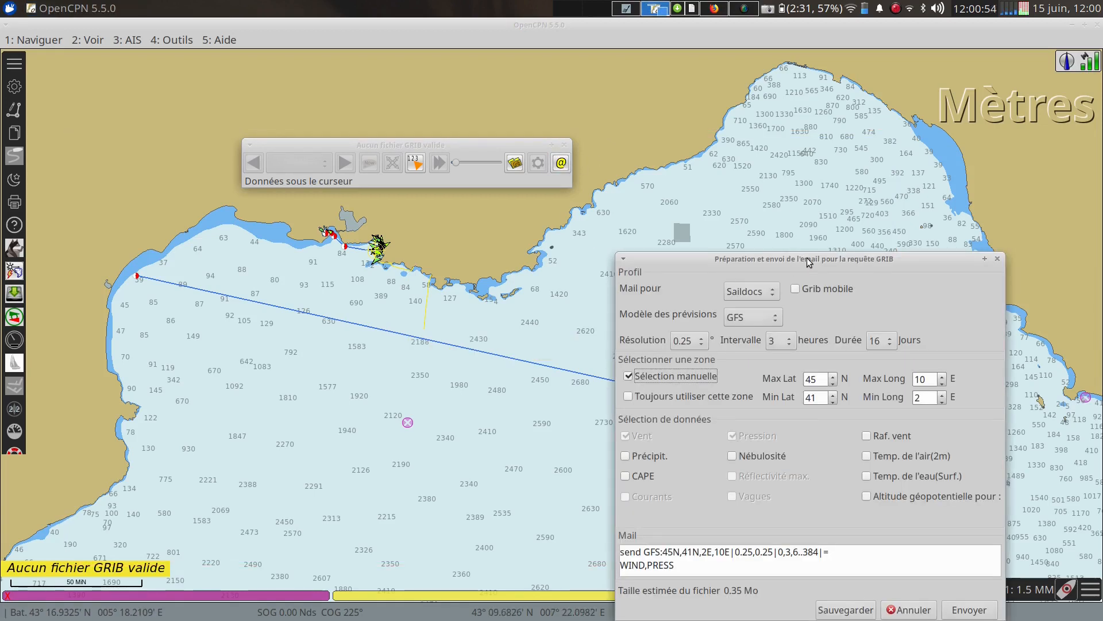
- Add wind gusts (Raf. vent) and CAPE to the requested data and send the GRIB request
left_click_drag(807, 258, 589, 179)
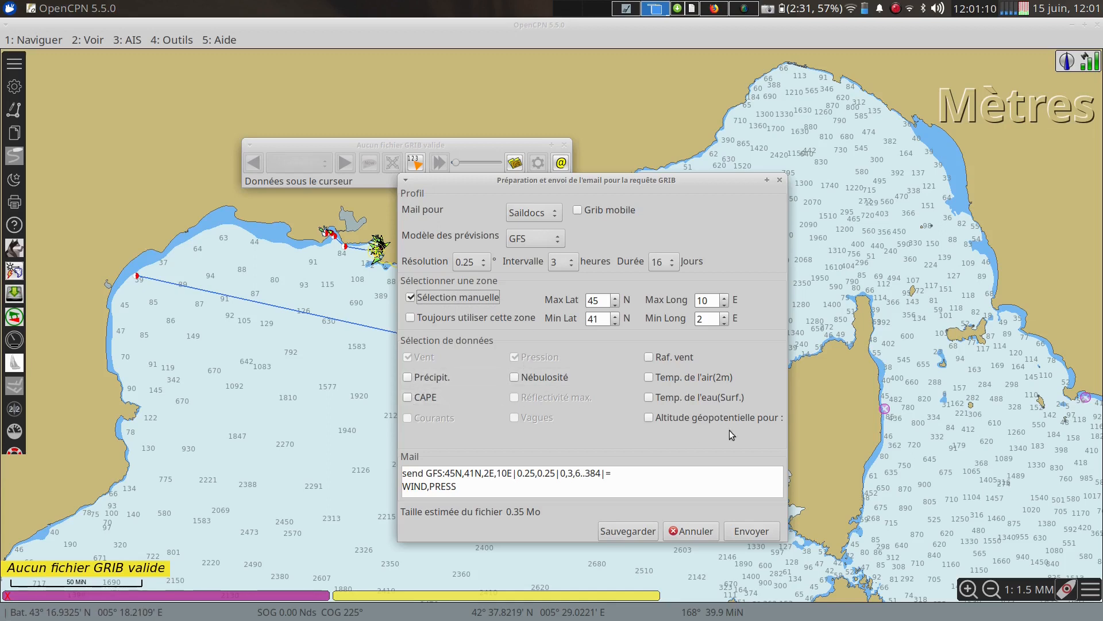
left_click(657, 358)
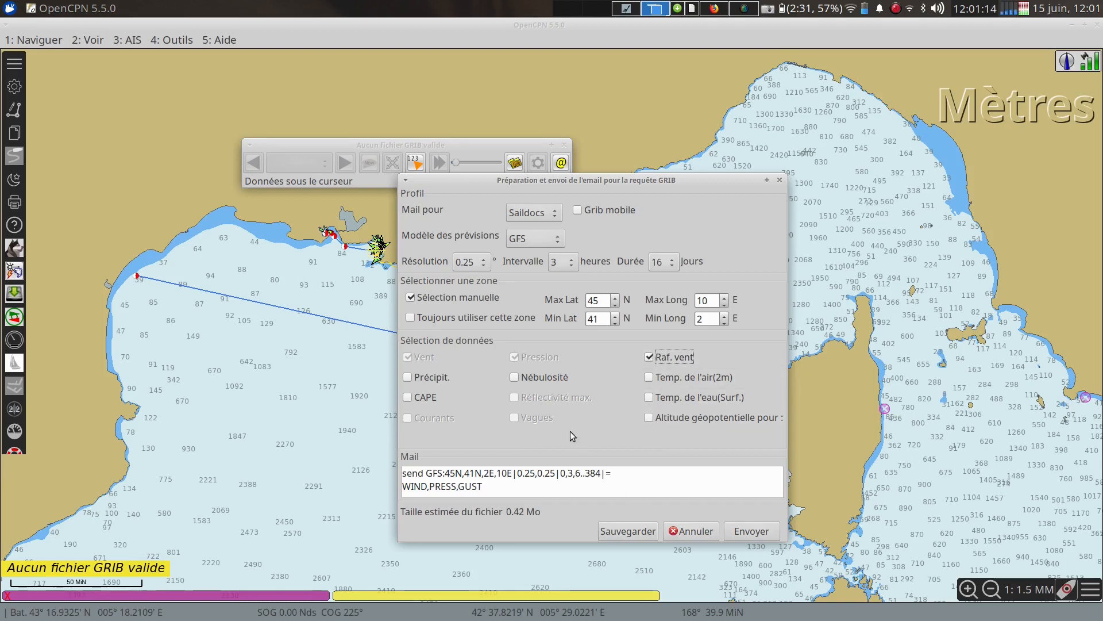
left_click(409, 397)
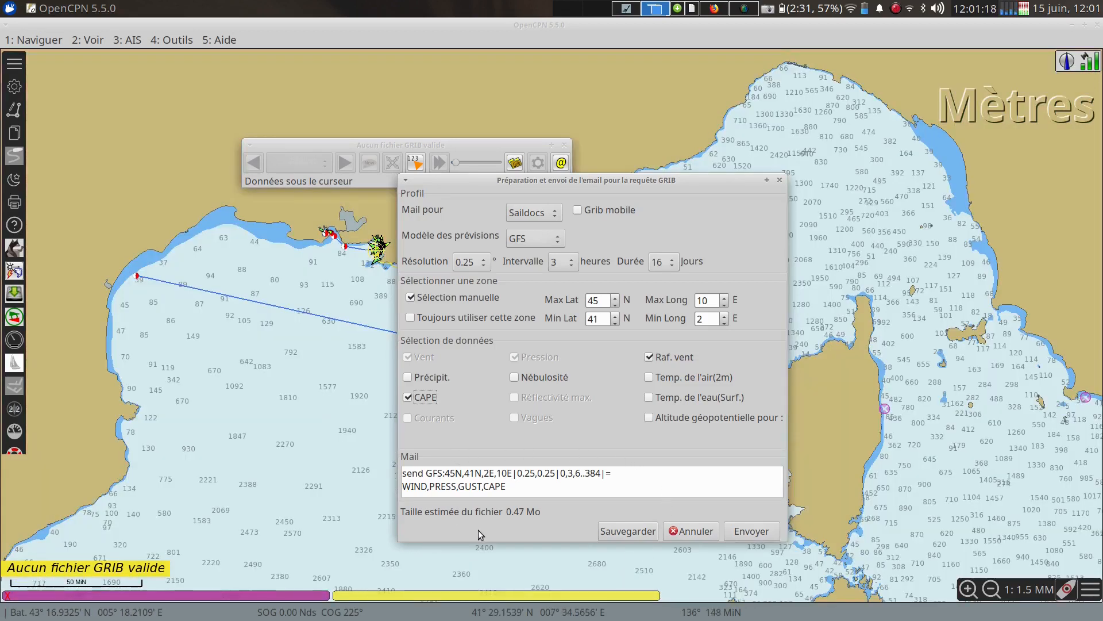
left_click(752, 533)
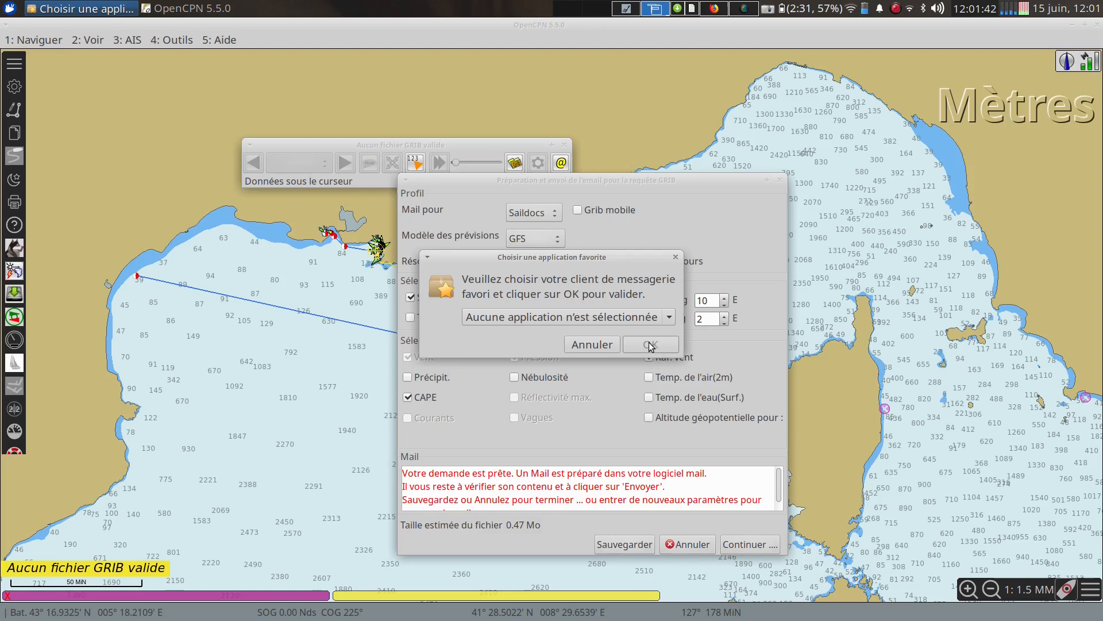
- Cancel the mail client selection and close the prepared GRIB email request
left_click(592, 344)
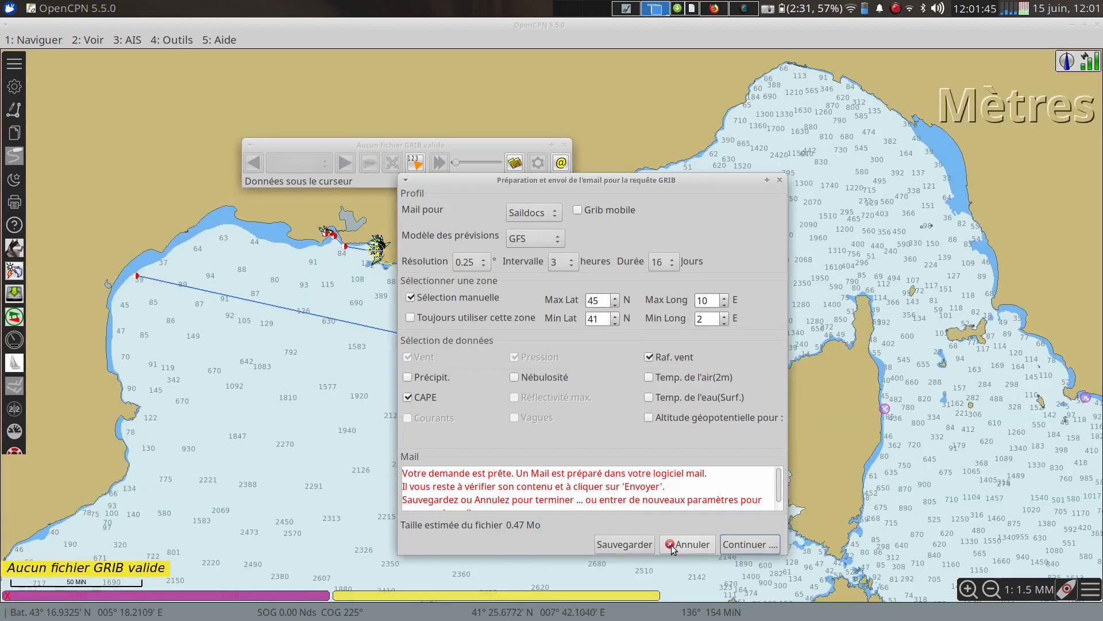
left_click(672, 546)
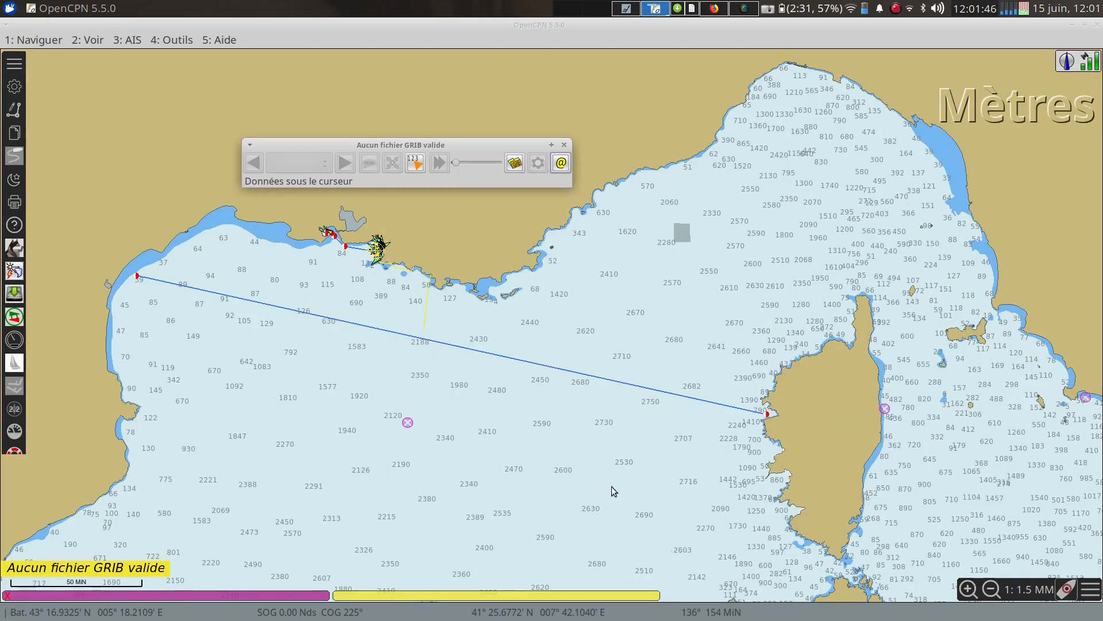
- Reopen the GRIB email request dialog and set the duration to 16 days and the interval to 3 hours
left_click(561, 166)
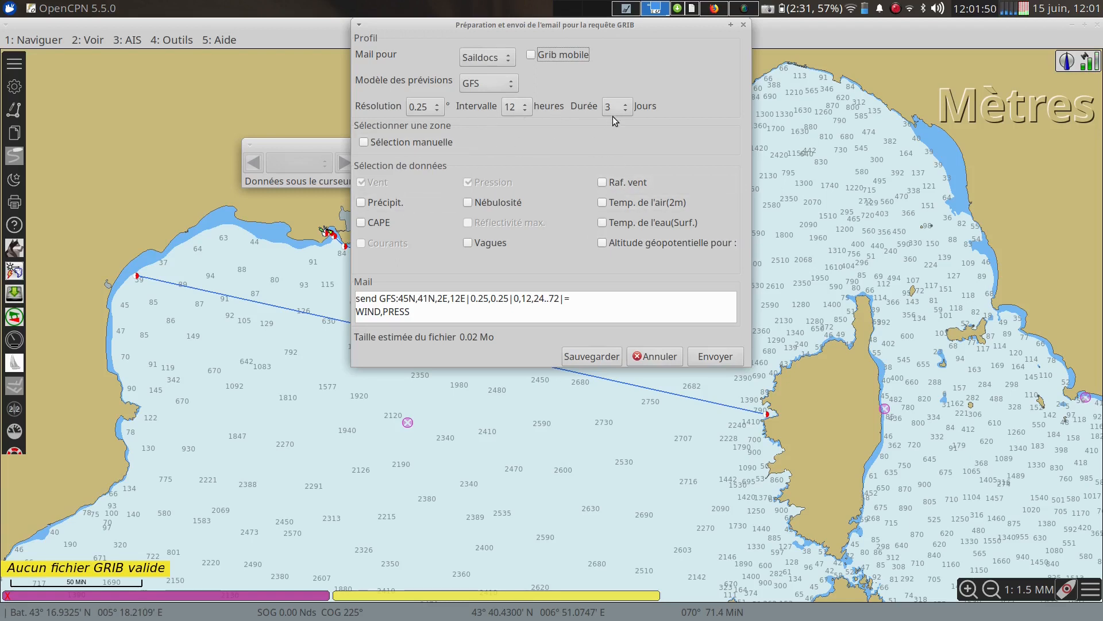
left_click(629, 106)
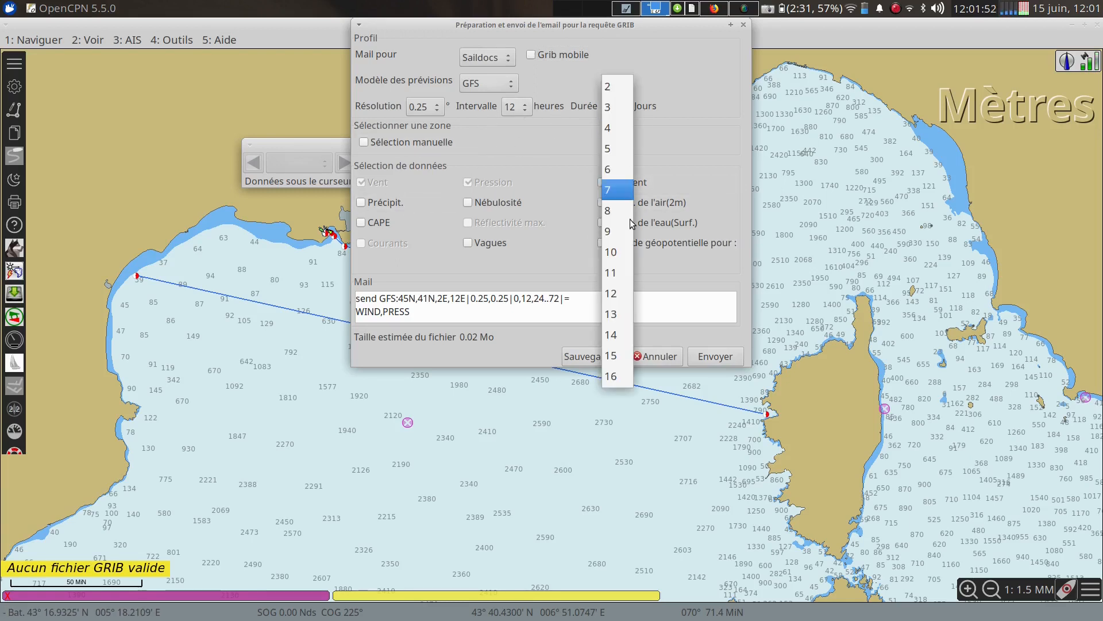
left_click(631, 376)
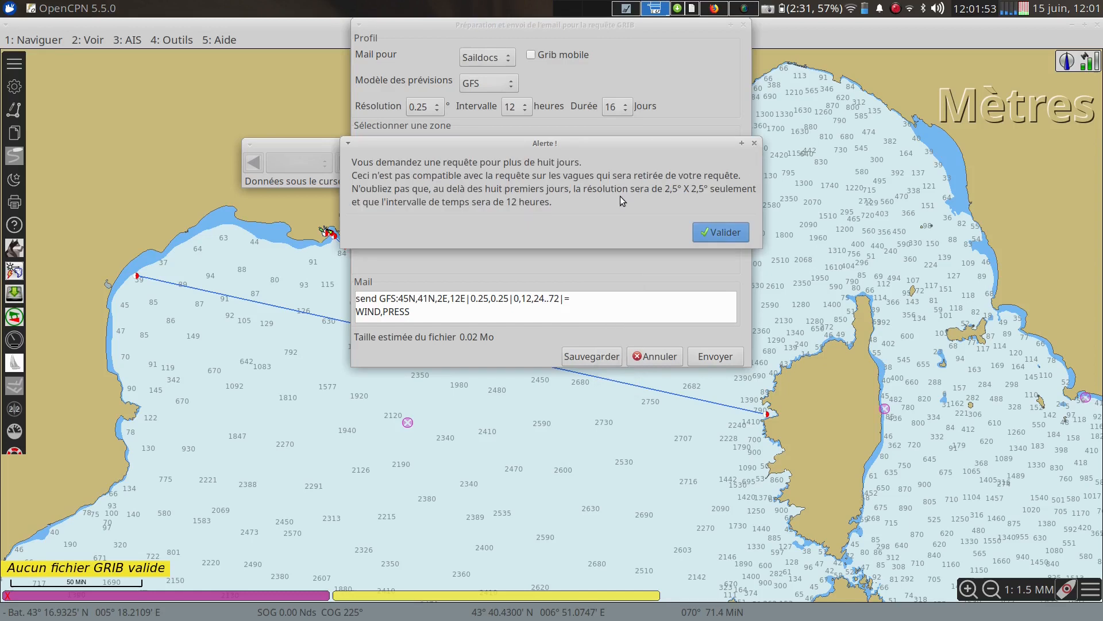
left_click(709, 232)
left_click(529, 109)
left_click(522, 65)
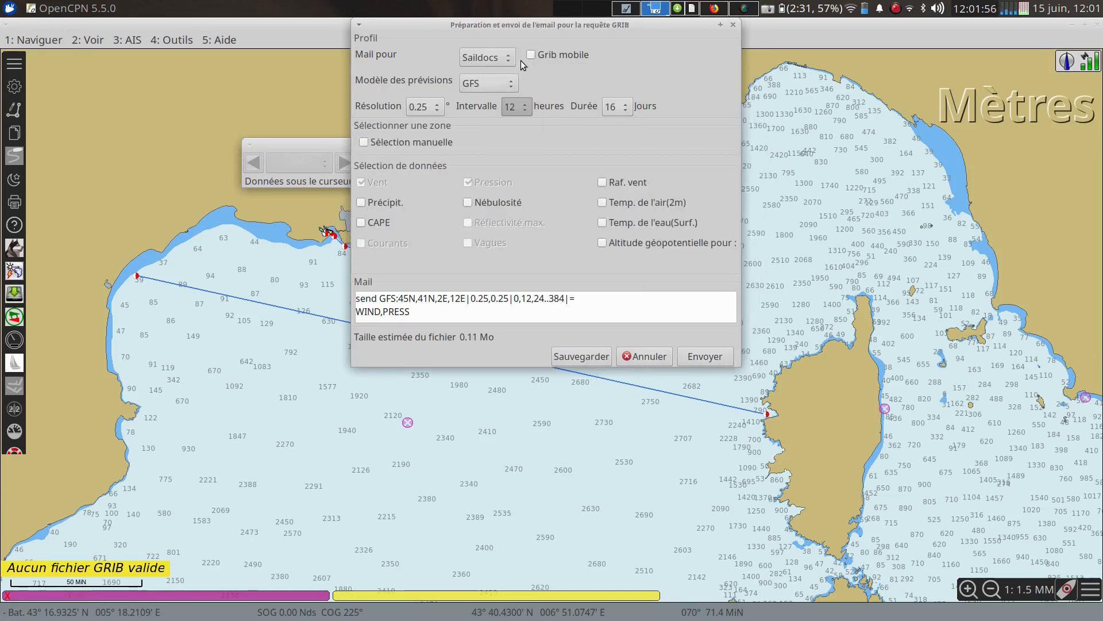
- Enable manual zone selection and add CAPE and wind gusts (Raf. vent) to the requested data
left_click(364, 143)
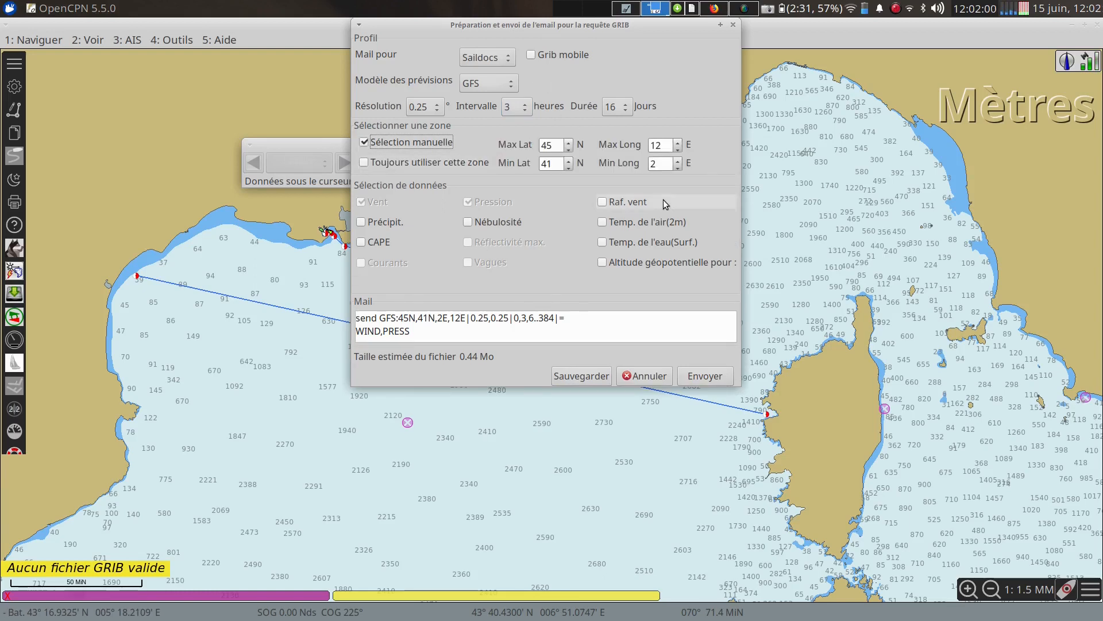
left_click(365, 242)
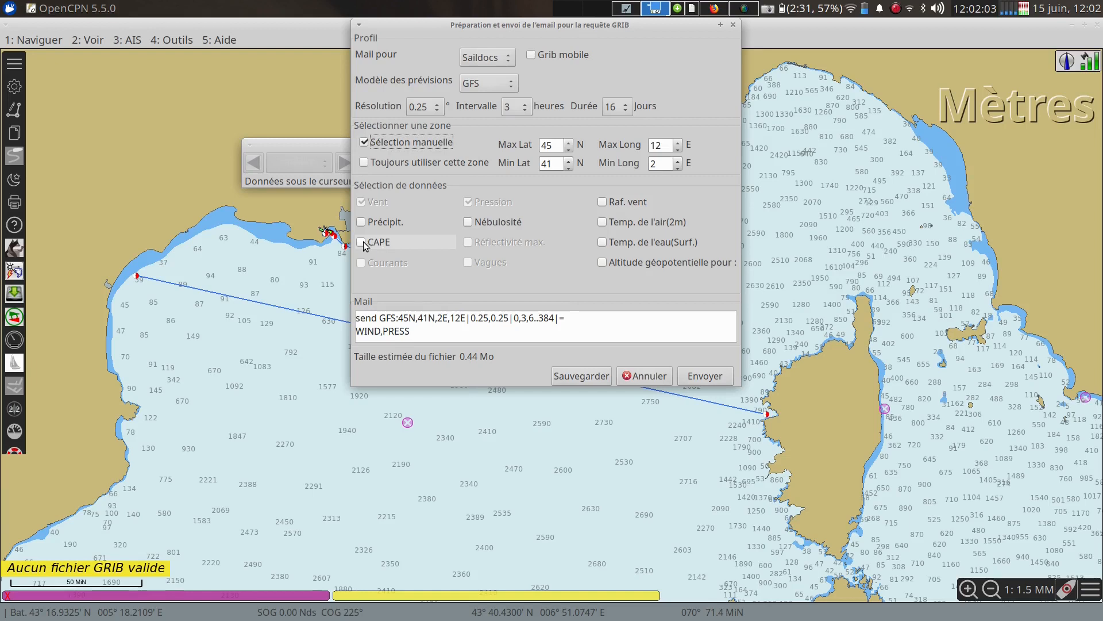
left_click(602, 202)
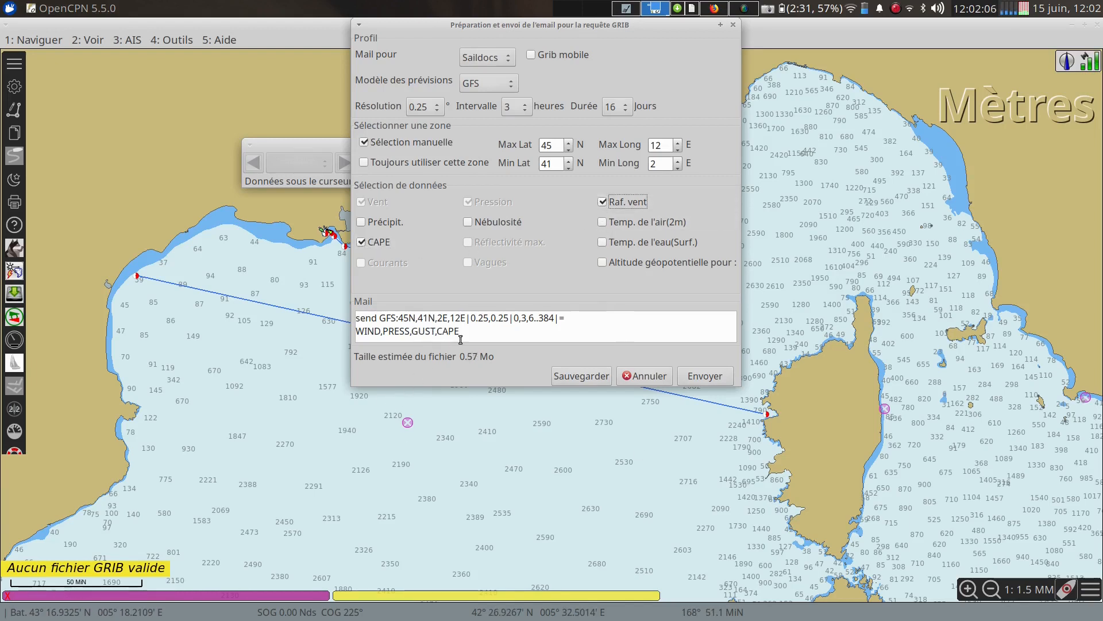
- Copy the whole generated request text, then close the request dialog and the GRIB control window
left_click_drag(462, 332, 345, 313)
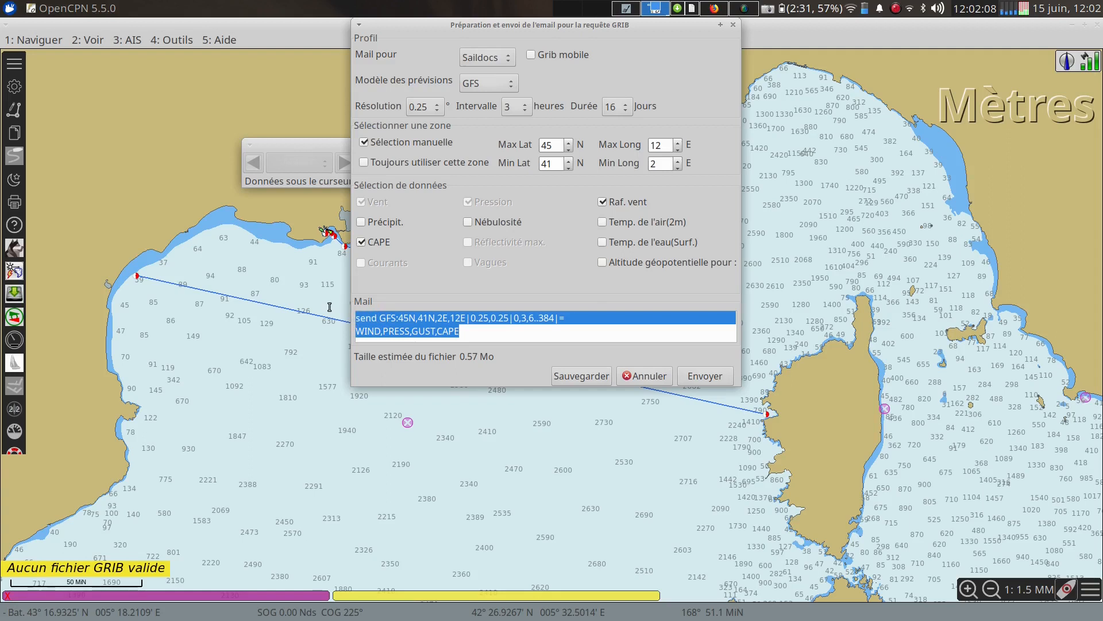
right_click(384, 320)
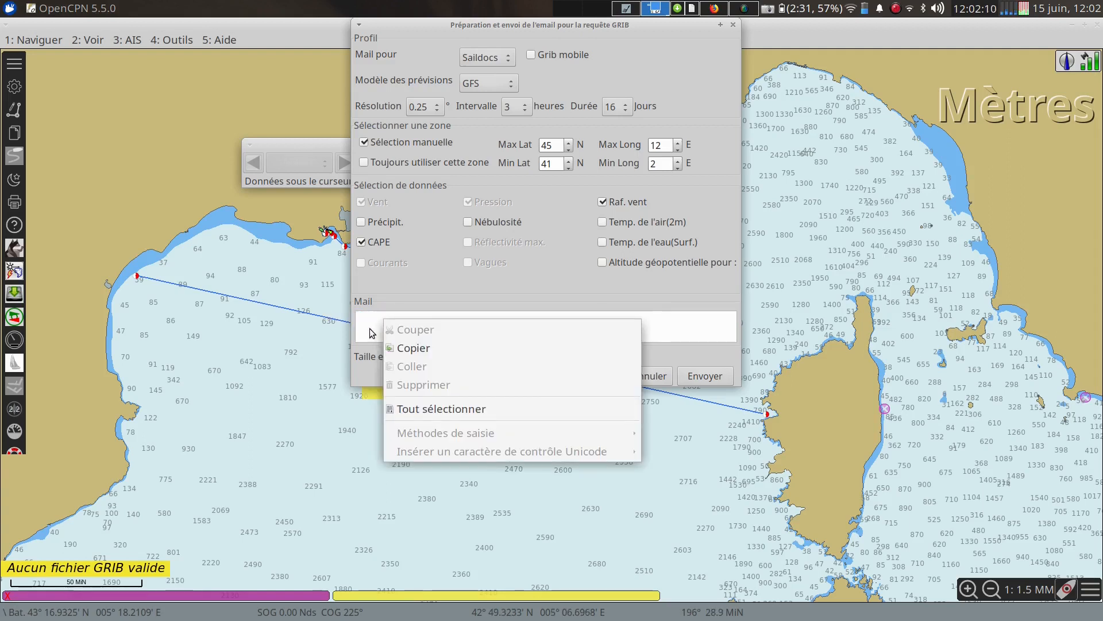
left_click(405, 347)
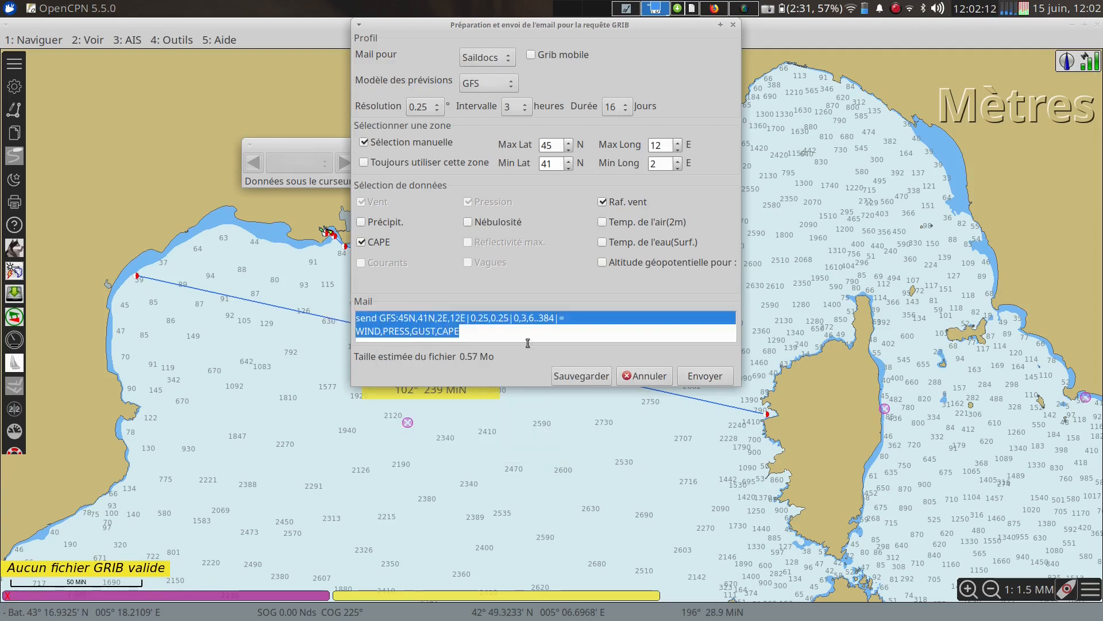
left_click(645, 376)
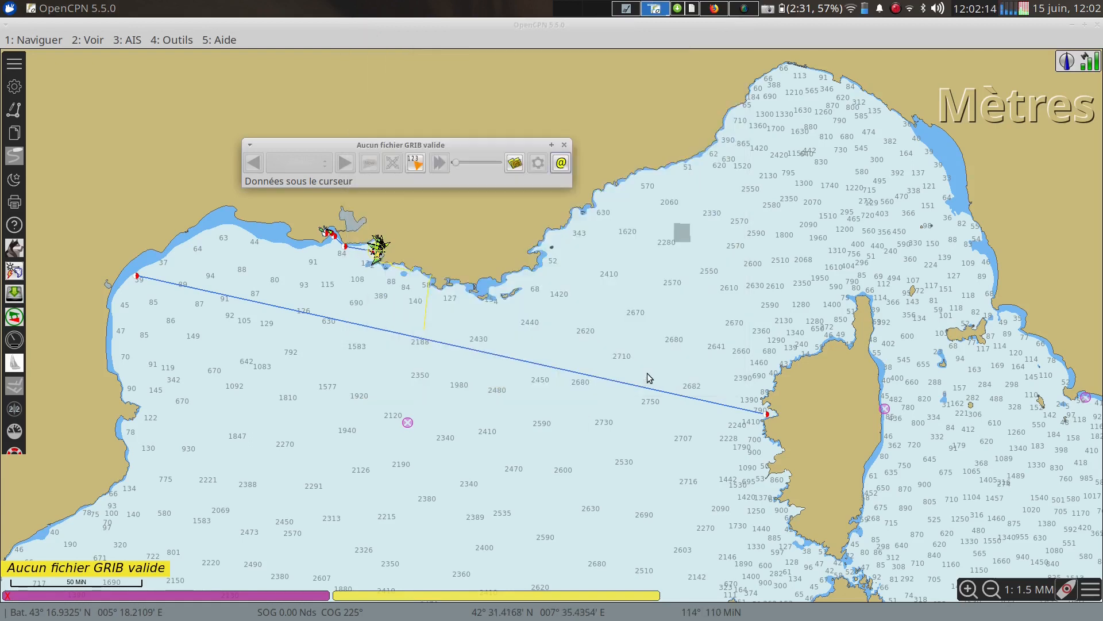
left_click(566, 146)
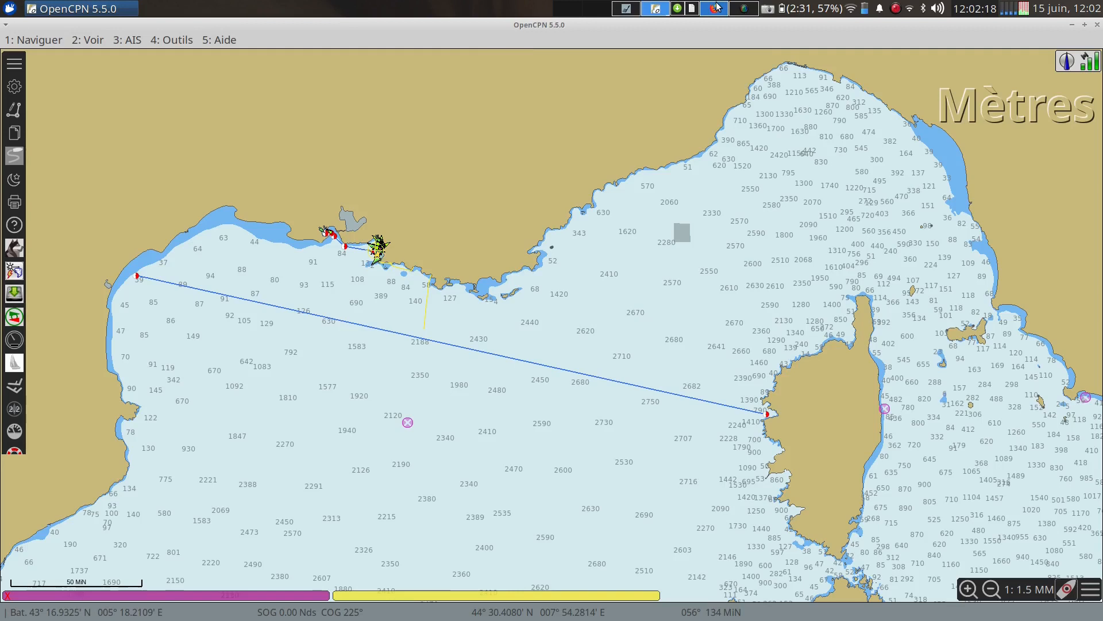
- Switch to the Gmail draft addressed to Saildocs in Firefox and paste the copied request into the message body
left_click(715, 8)
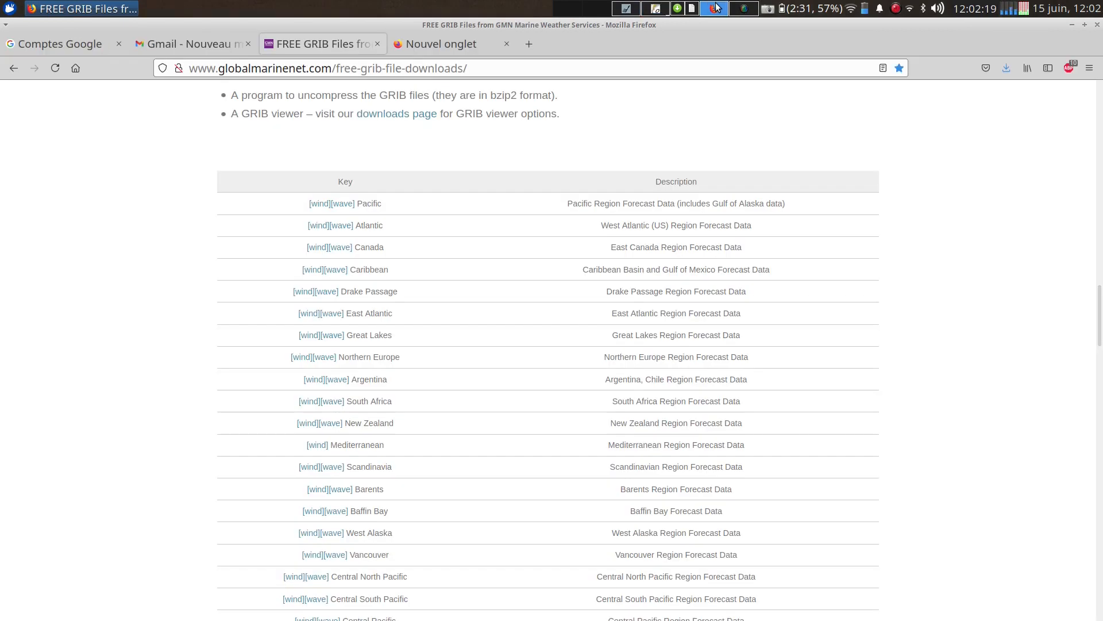
left_click(210, 36)
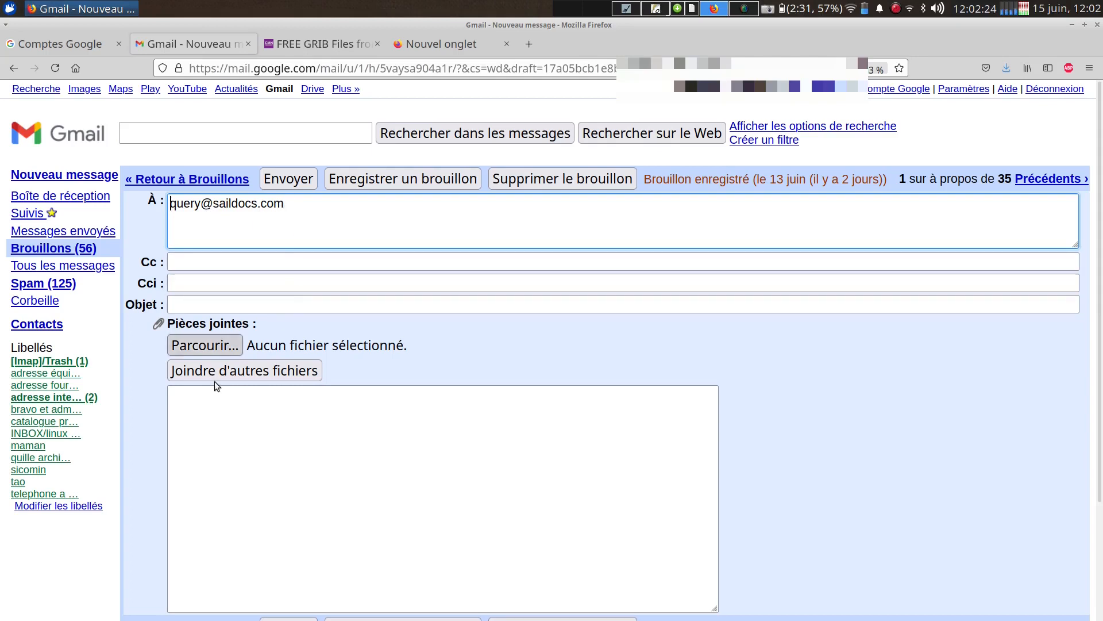
right_click(210, 426)
left_click(240, 513)
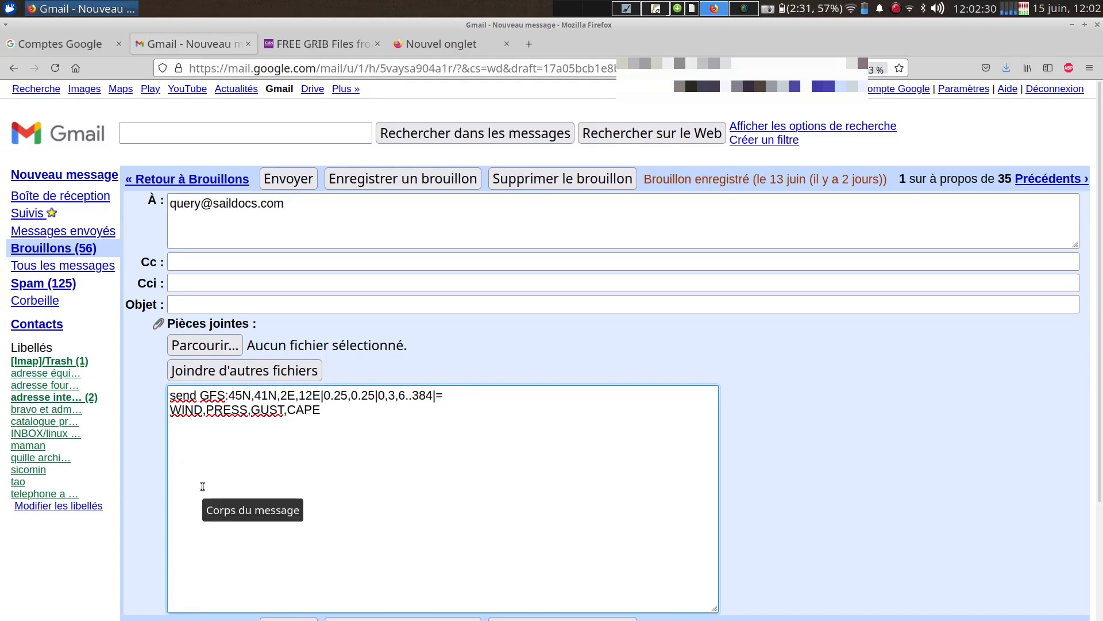
- Remove the line break and the "=" before WIND so the request is on one line, and send the email
key("BackSpace")
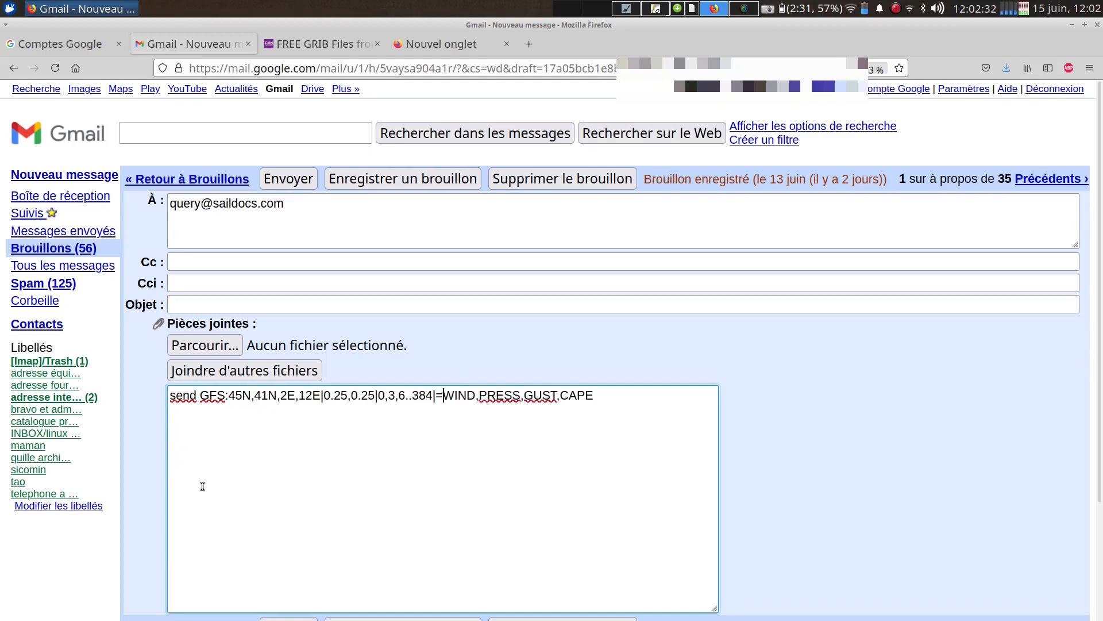
key("BackSpace")
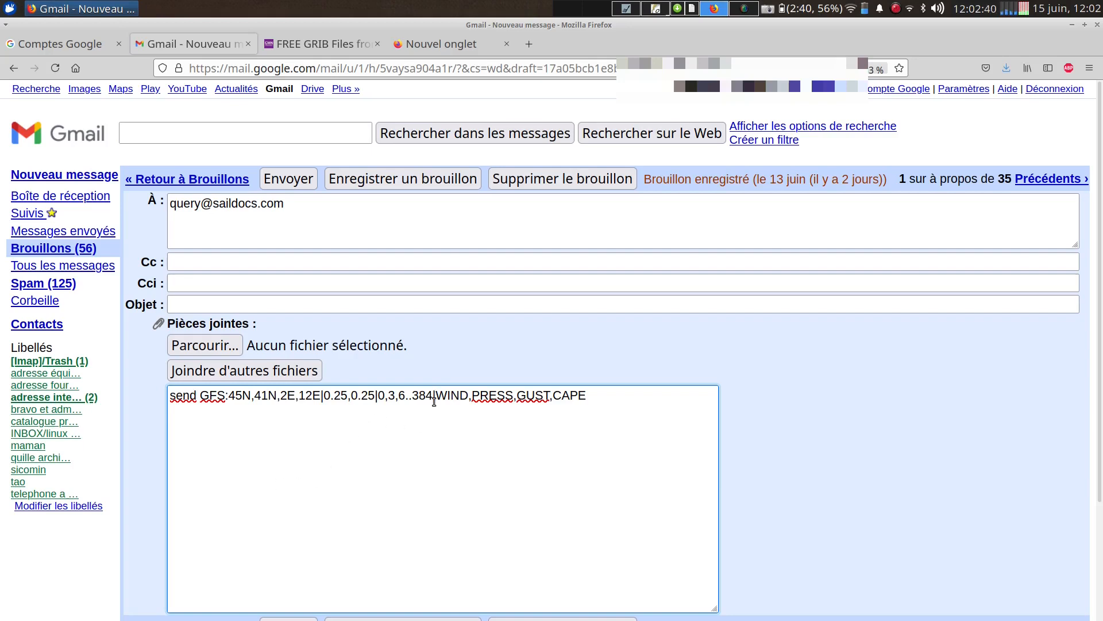
left_click(276, 182)
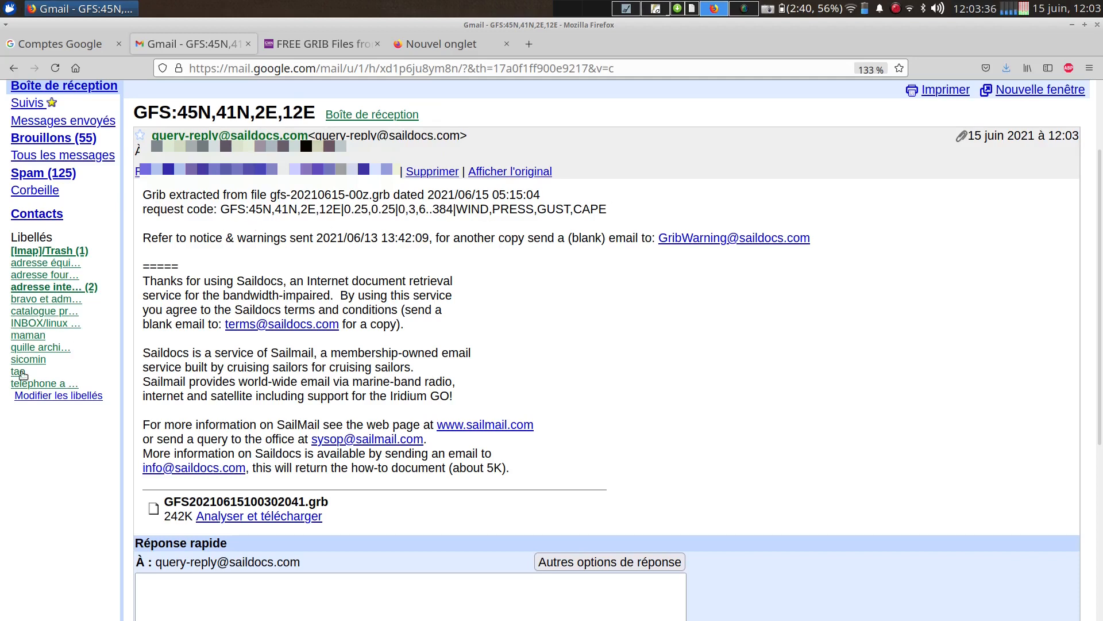
- Download and save the attachment GFS20210615100302041.grb from the Saildocs reply
left_click(274, 524)
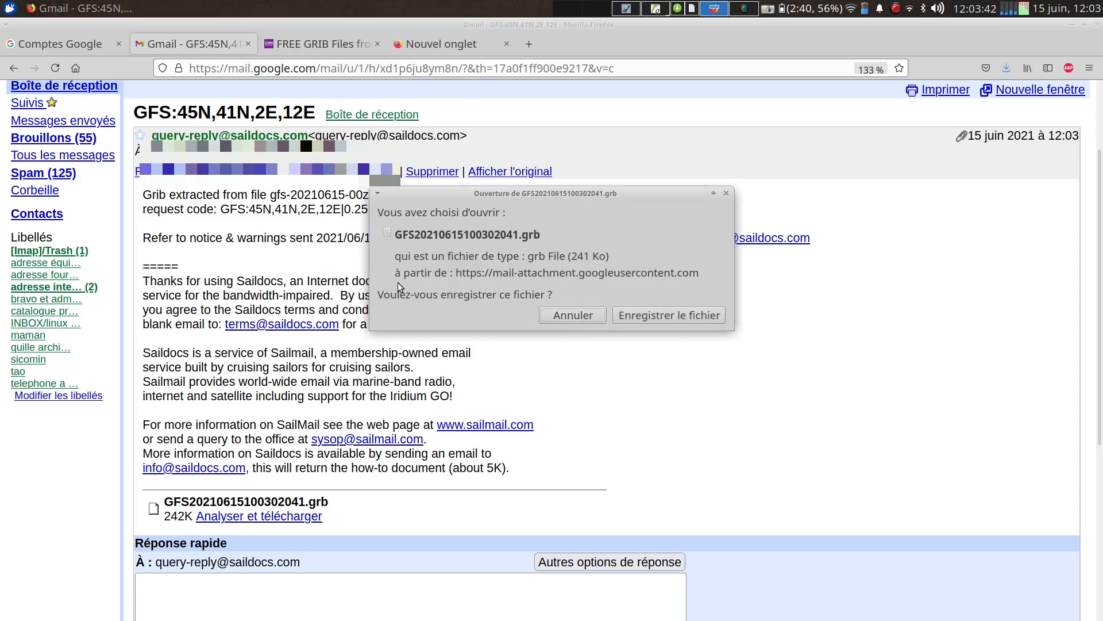
left_click(640, 316)
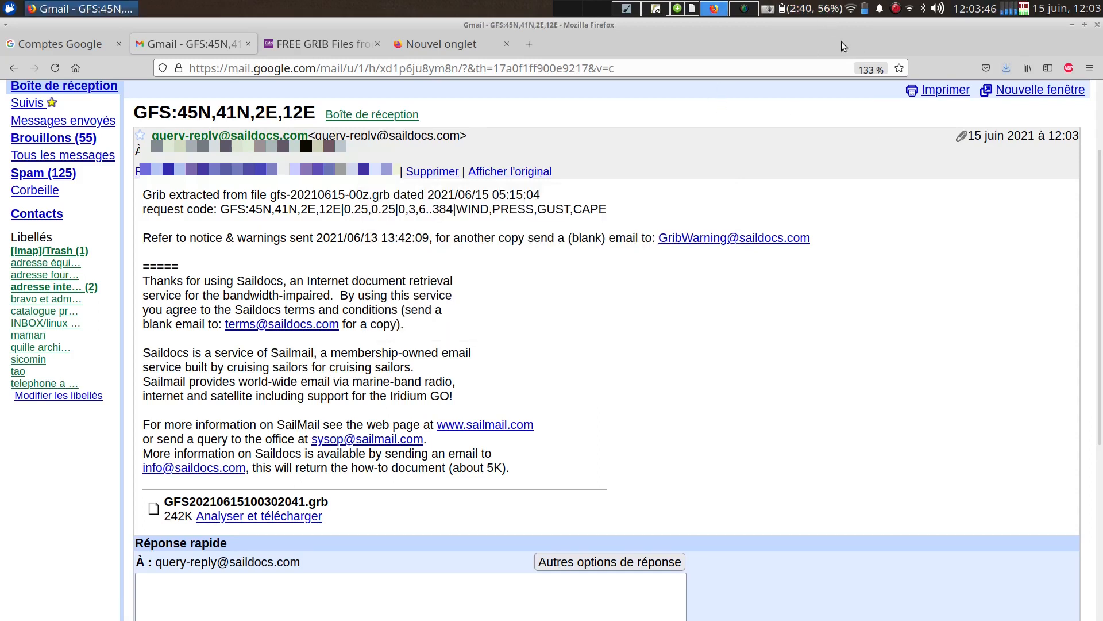
- Return to OpenCPN, show the GRIB control window and open GFS20210615100302041.grb from the Téléchargements folder
left_click(655, 8)
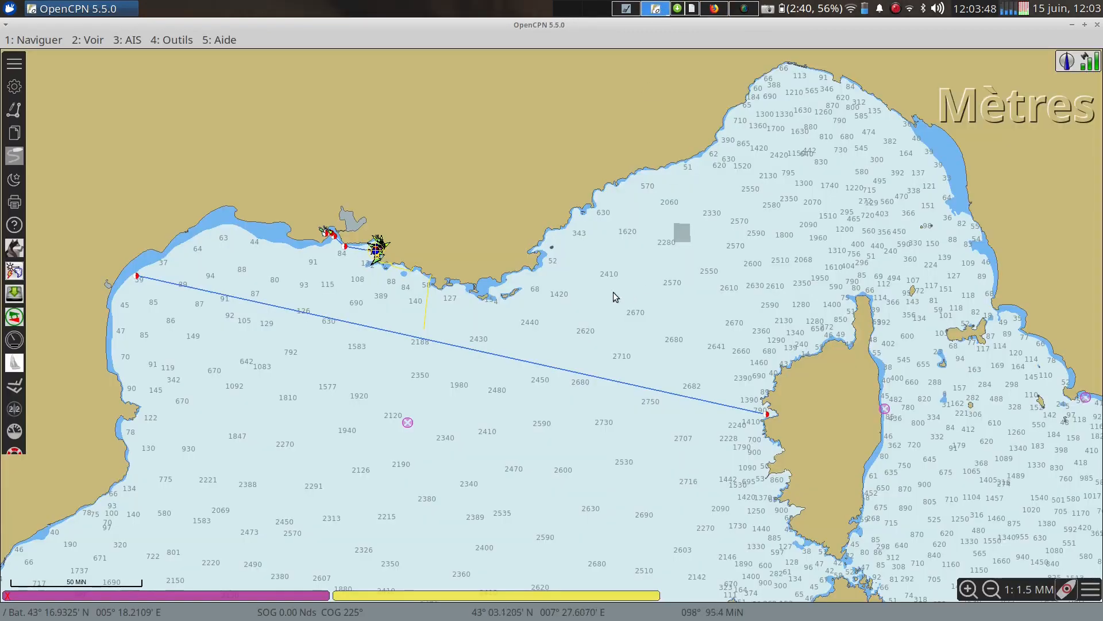
left_click(14, 431)
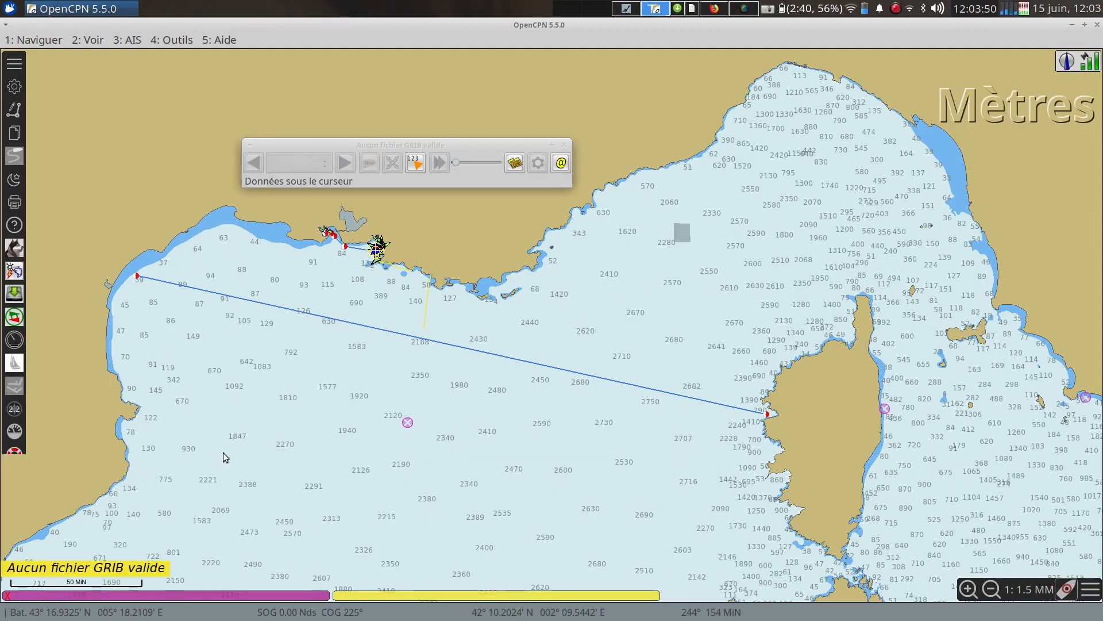
left_click(515, 163)
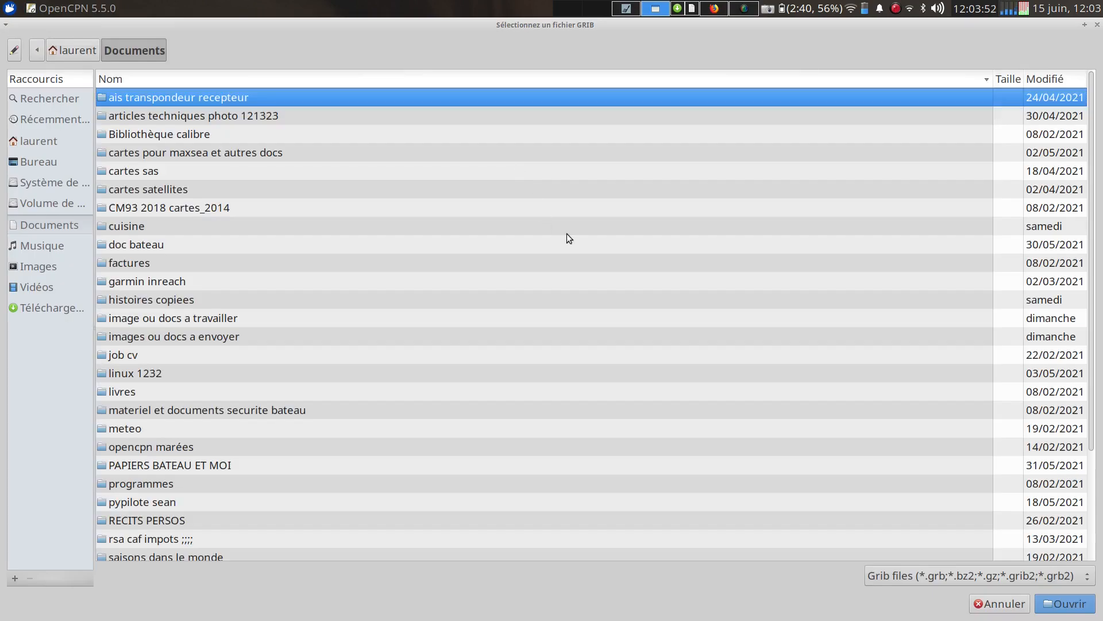
left_click(46, 307)
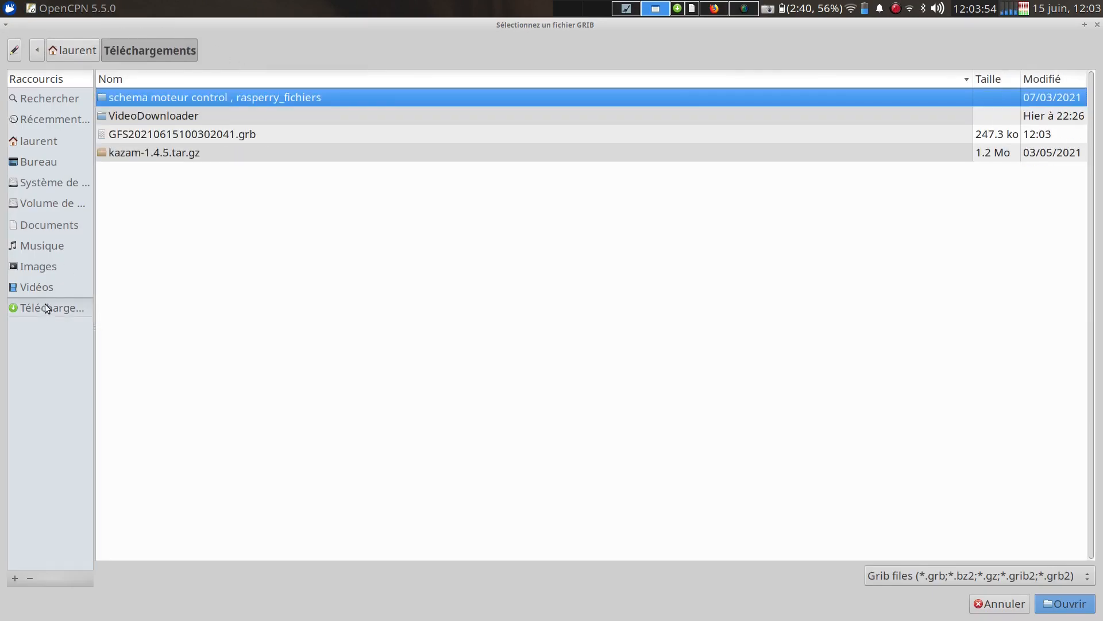
left_click(202, 134)
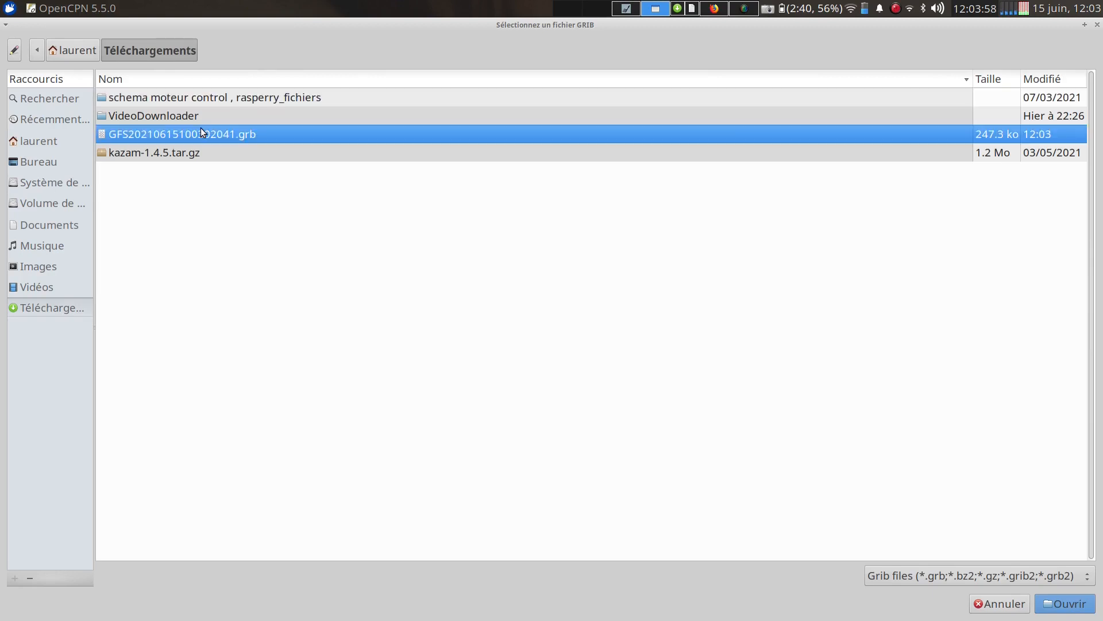
left_click(1051, 609)
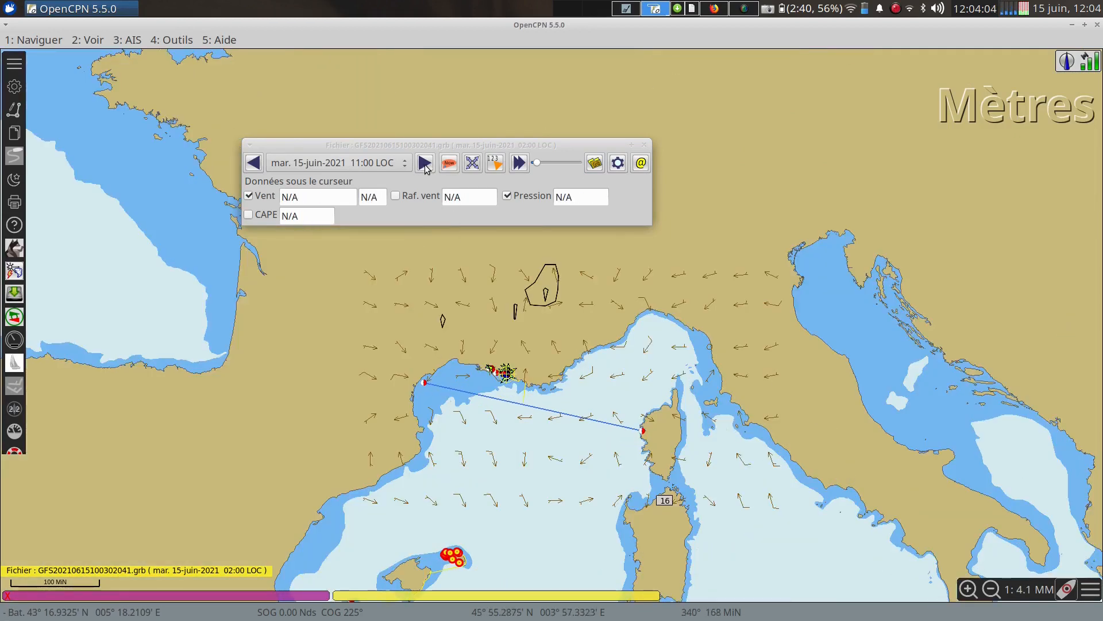
- Display the forecast for jeu. 01-juil.-2021 02:00 and examine the wind data over the sea between the mainland and Corsica
left_click(405, 163)
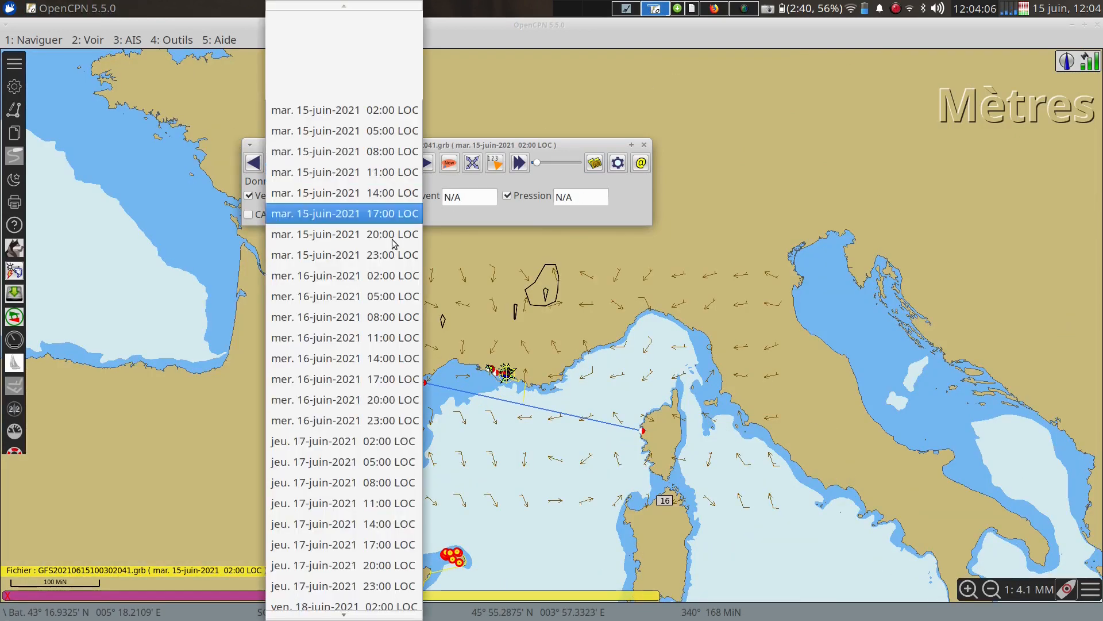
mouse_move(347, 615)
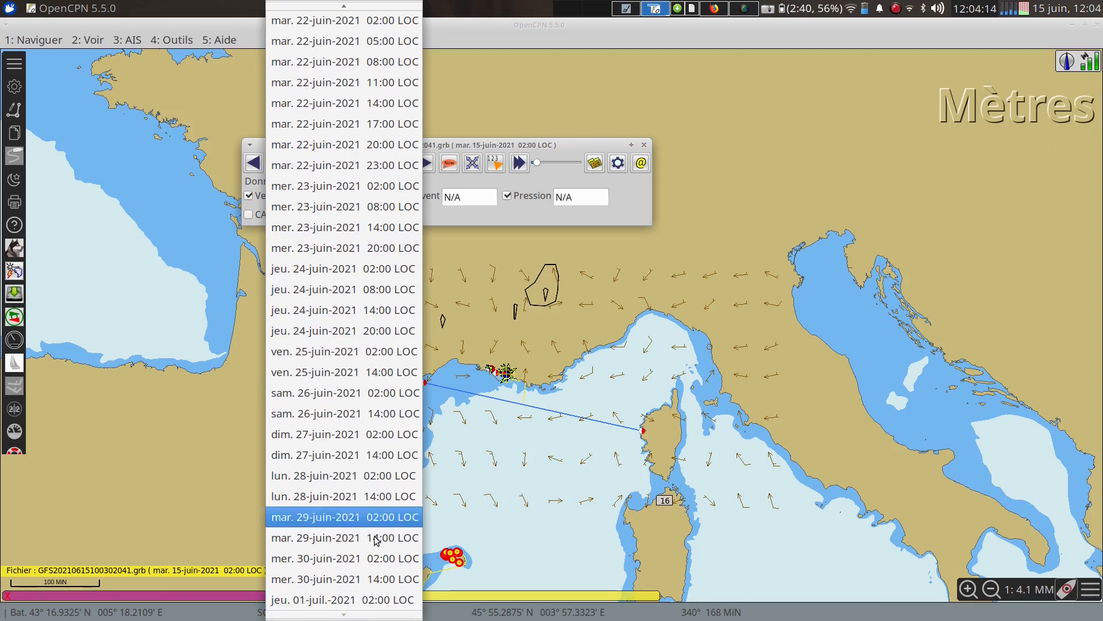
left_click(347, 600)
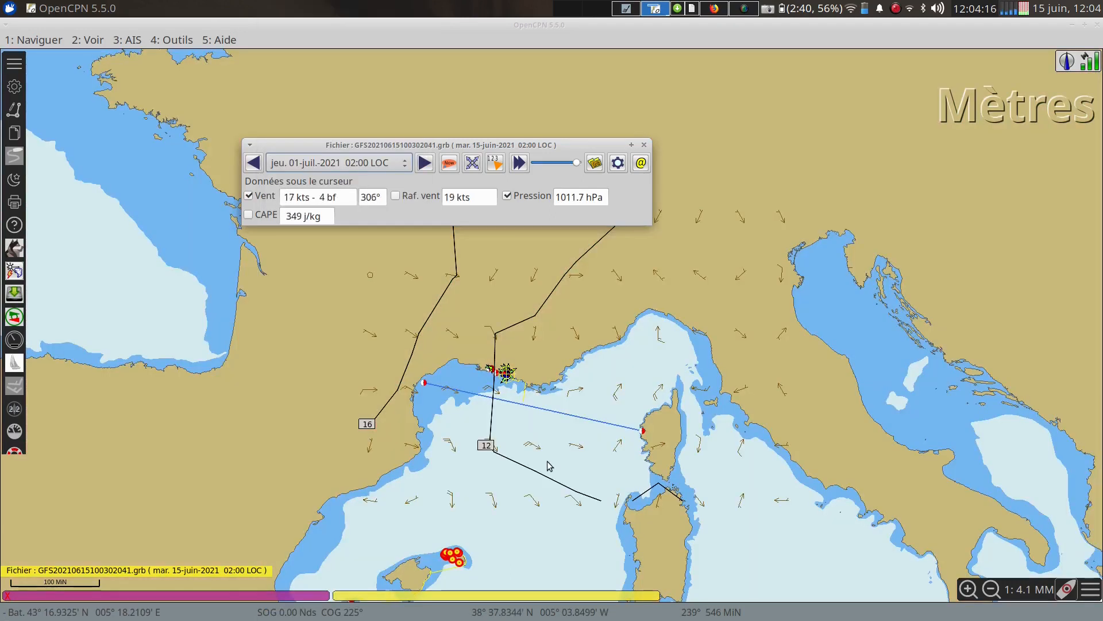
scroll(560, 453, "up", 1)
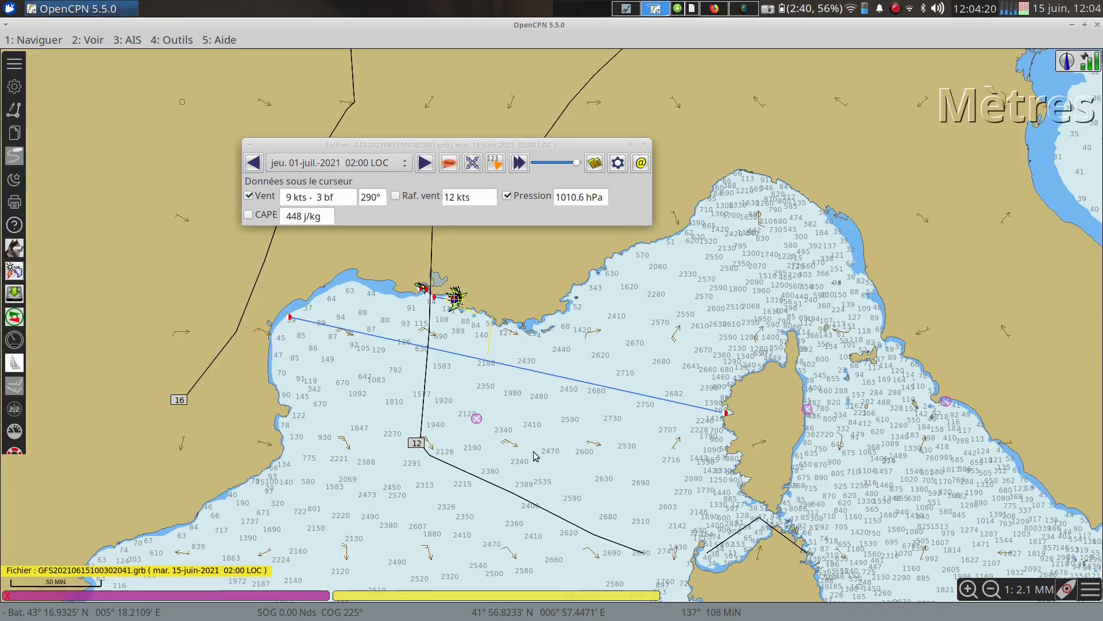
mouse_move(493, 344)
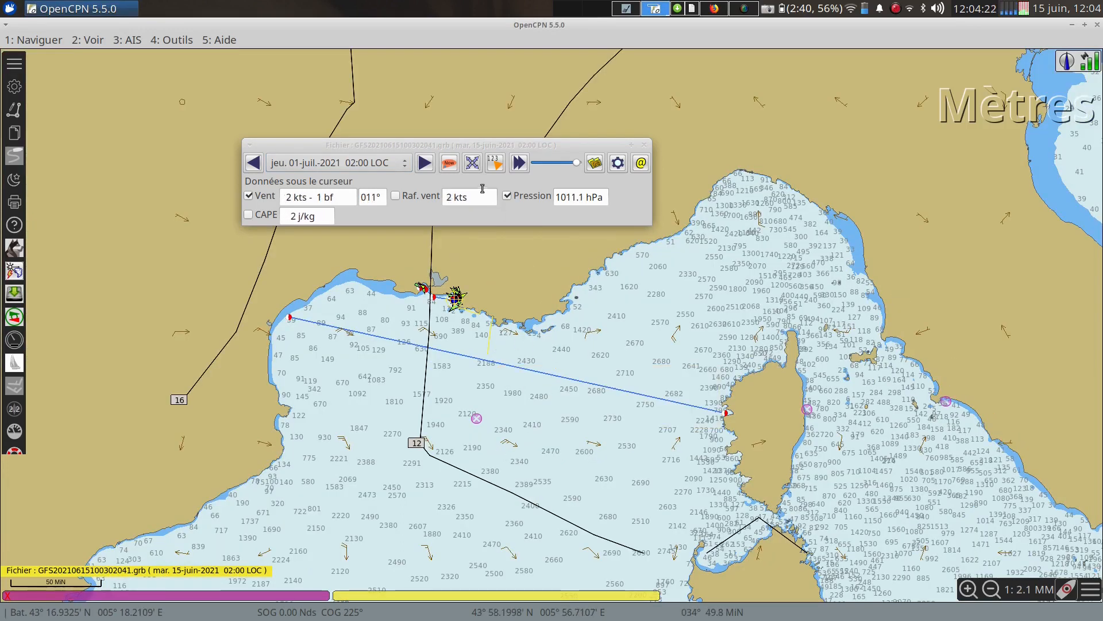
- Return the forecast to the current time and enable the wind gust (Raf. vent) overlay on the chart
left_click(449, 164)
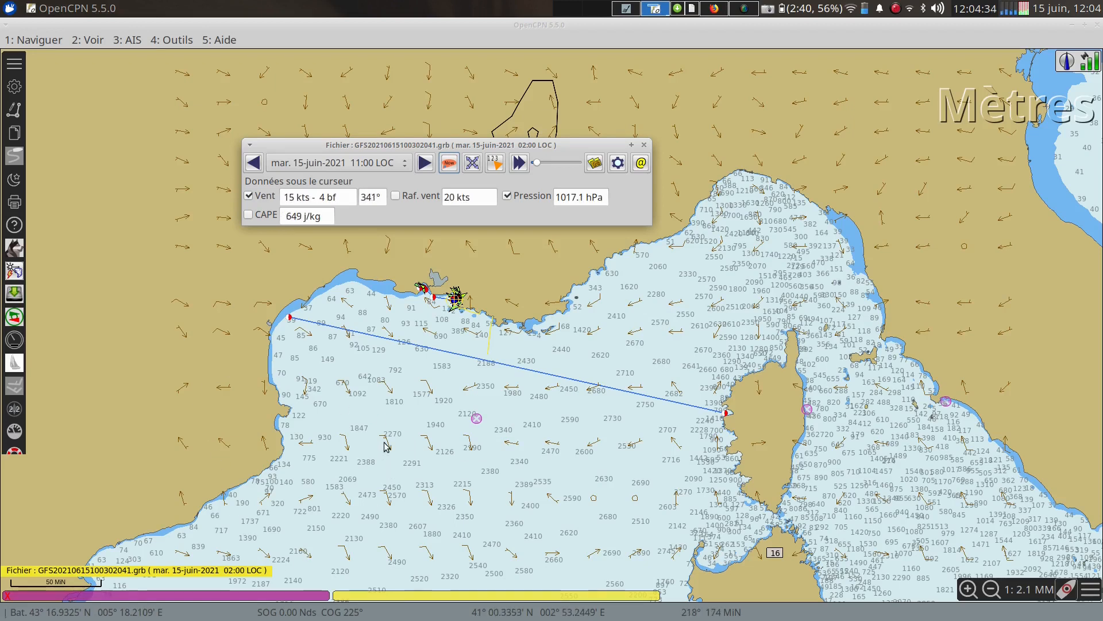
left_click(395, 195)
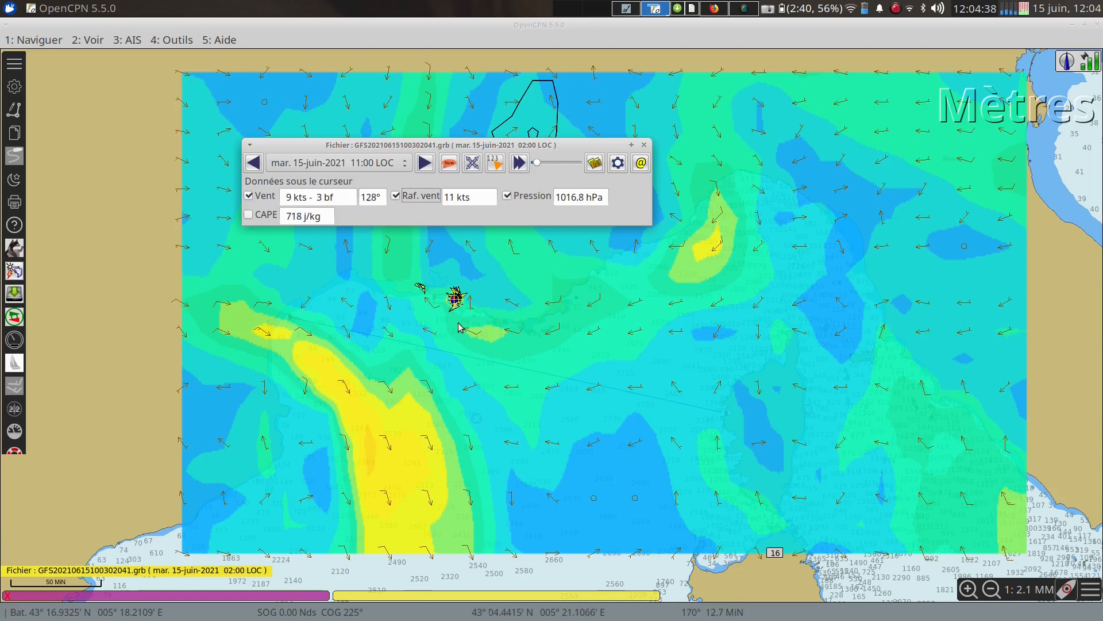
- Turn off the wind gust (Raf. vent) overlay, toggle the Pression overlay off and on, and examine the isobars on the chart
scroll(458, 327, "up", 2)
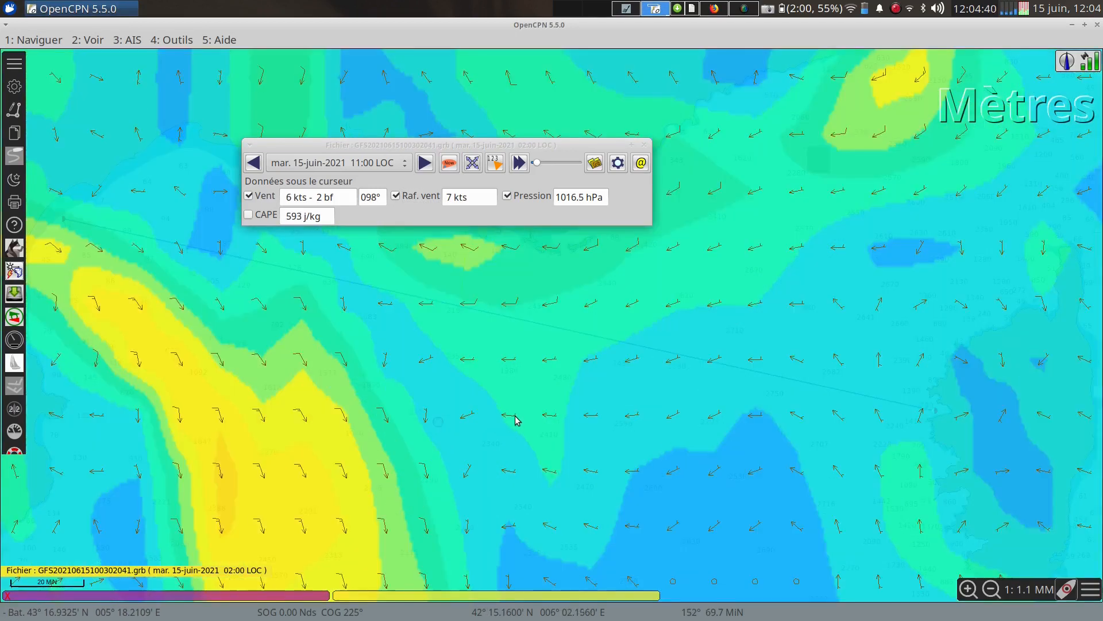
left_click_drag(520, 396, 569, 478)
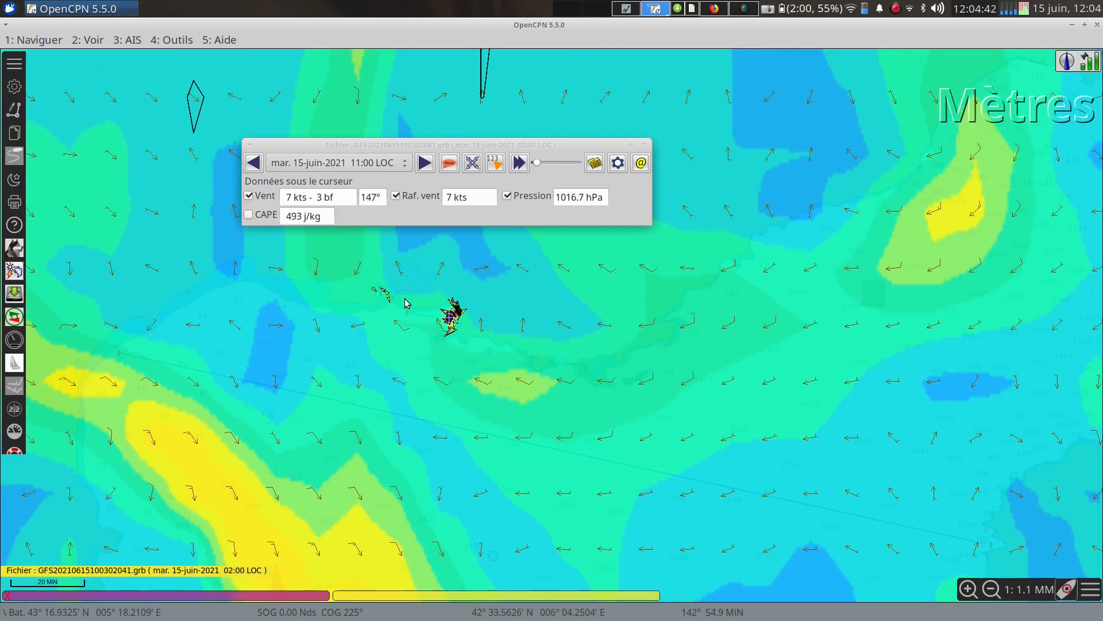
left_click(396, 197)
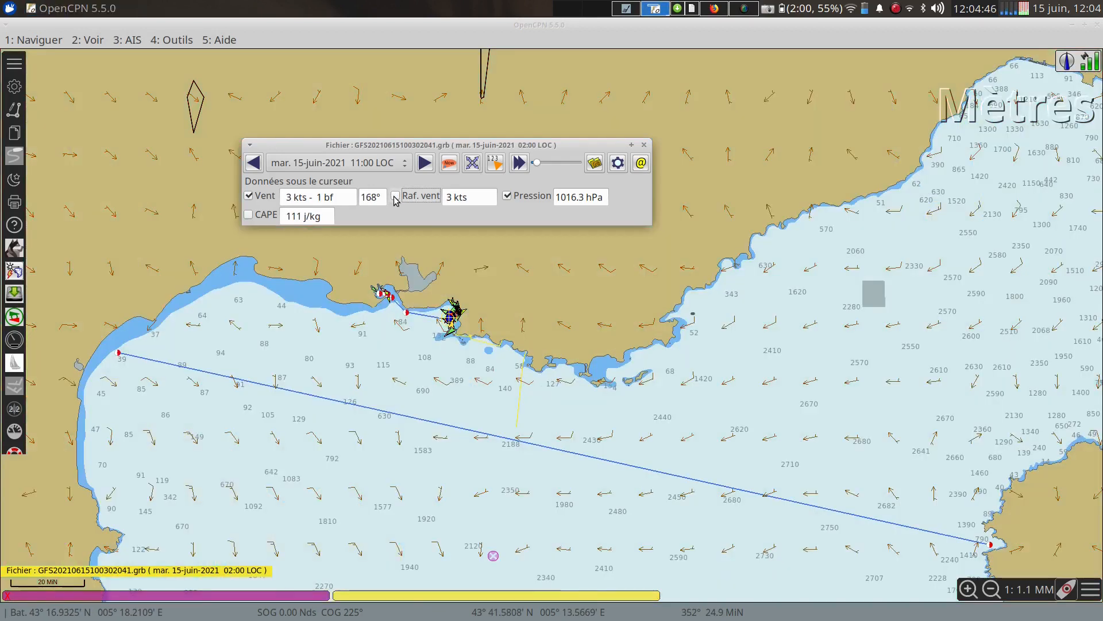
left_click(505, 199)
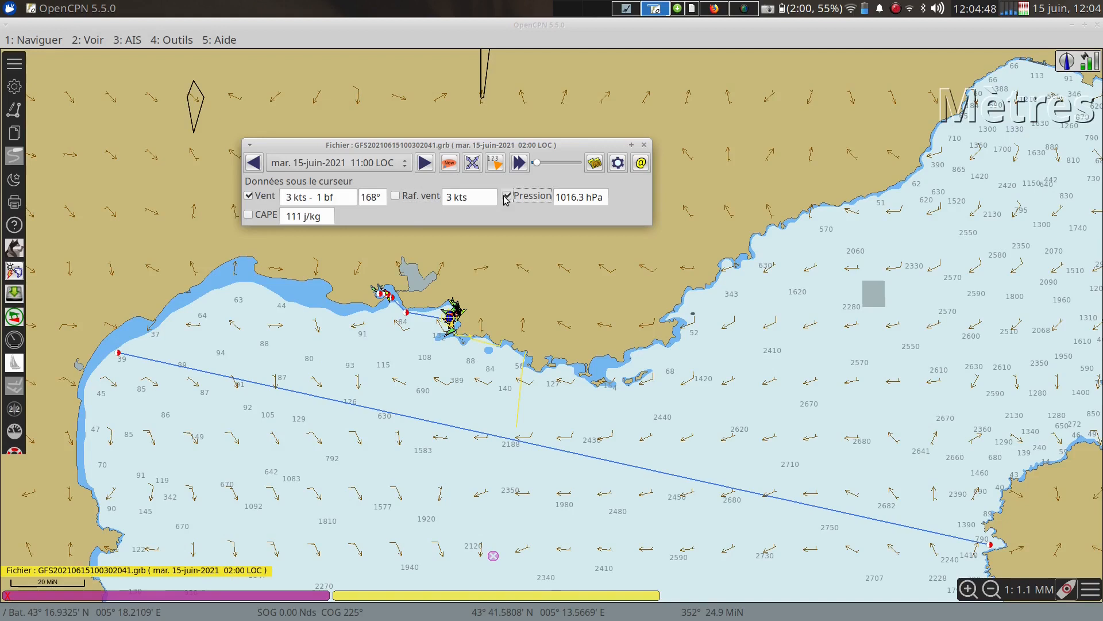
left_click(506, 199)
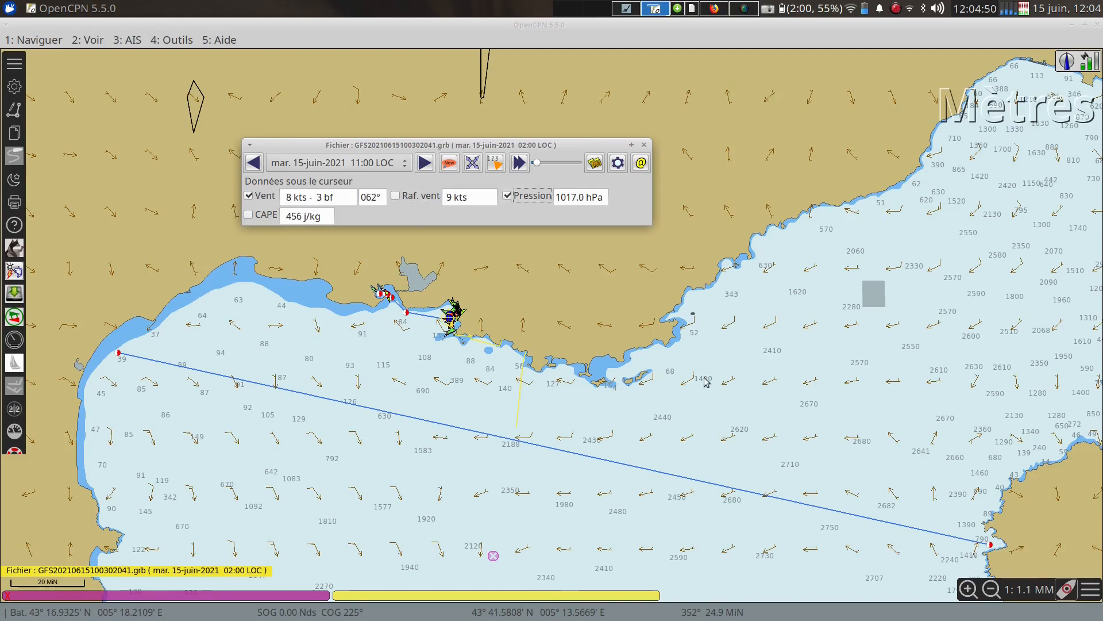
scroll(705, 383, "down", 2)
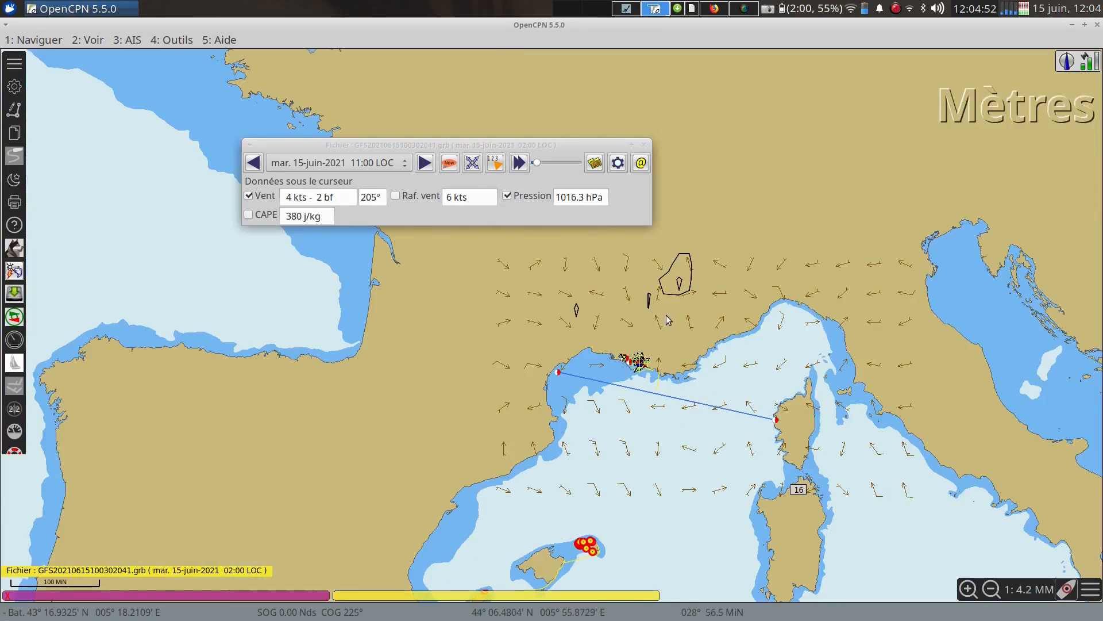
left_click_drag(667, 314, 651, 375)
scroll(663, 342, "up", 2)
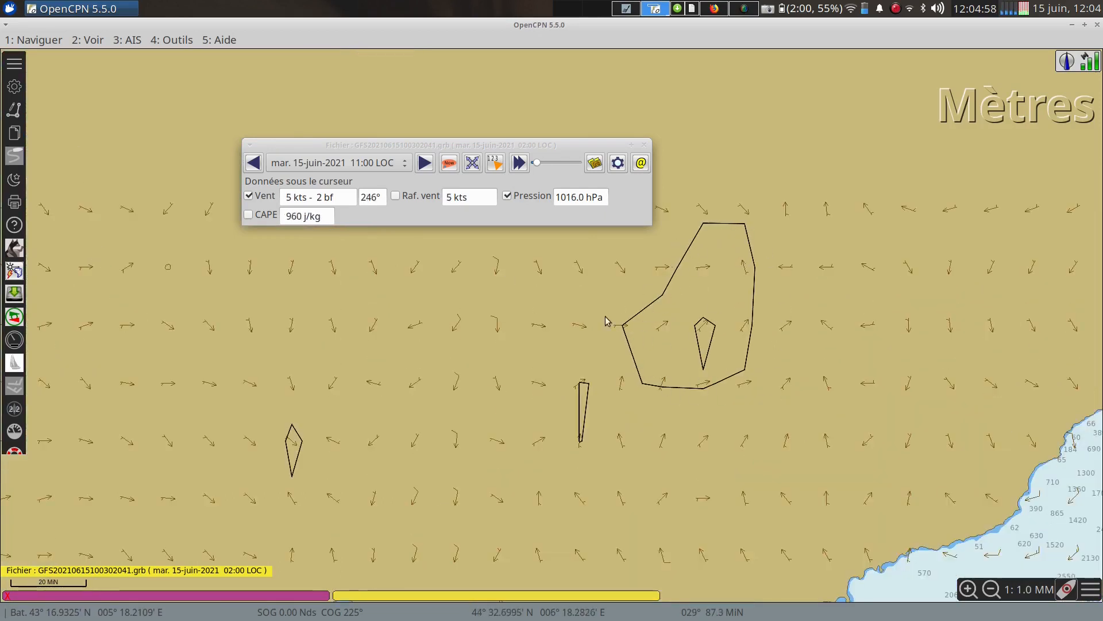
- Show the CAPE overlay, examine it across the whole forecast area, and hide it again
left_click(249, 215)
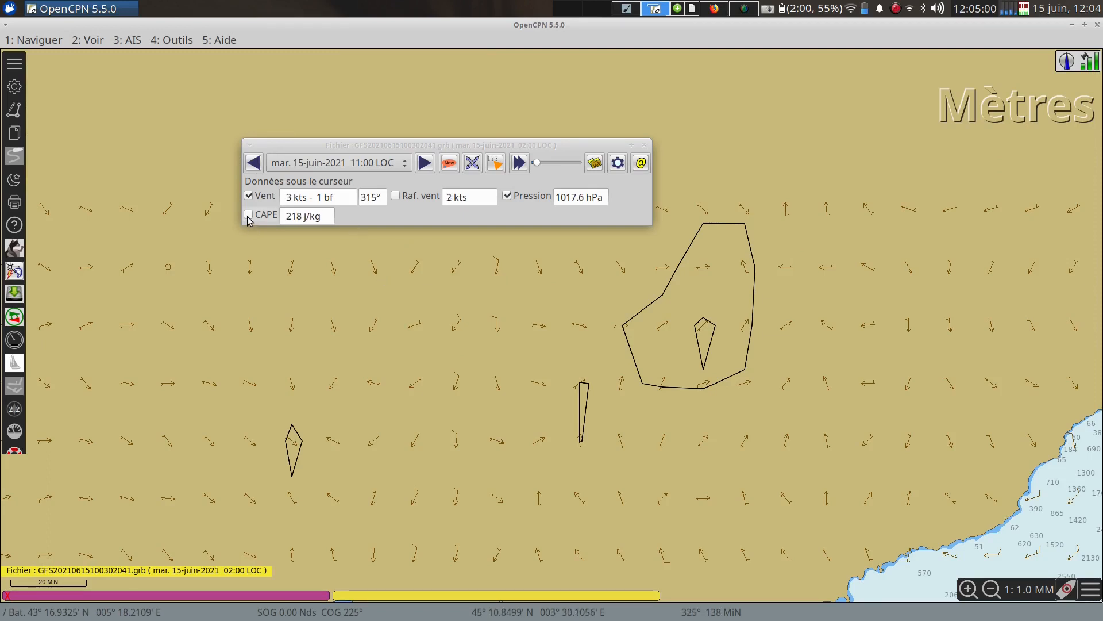
scroll(535, 369, "down", 1)
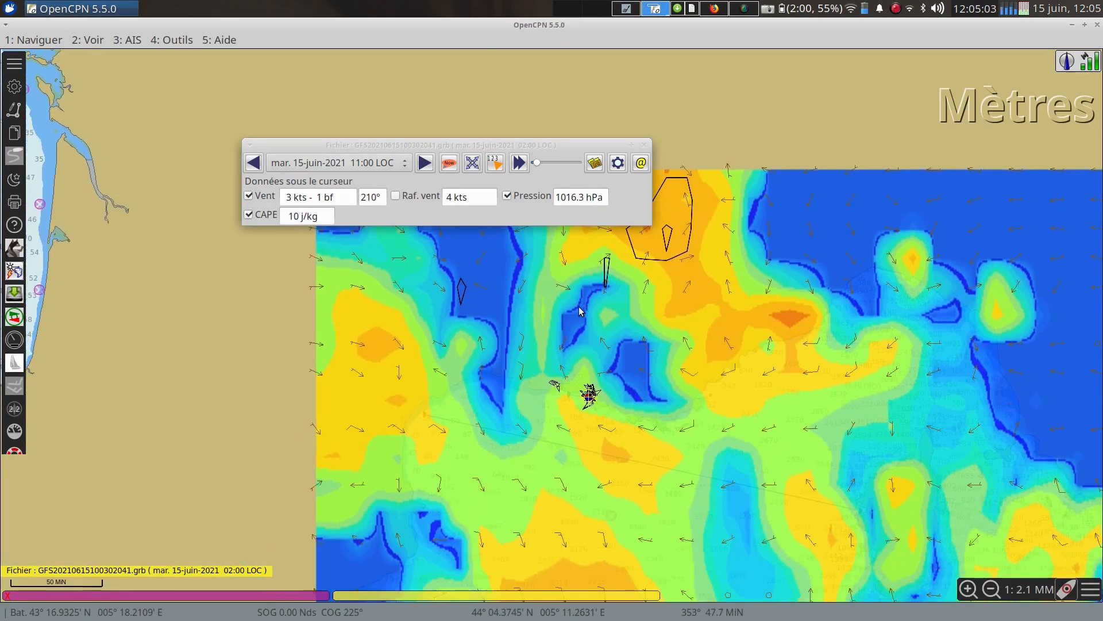
left_click_drag(592, 467, 605, 363)
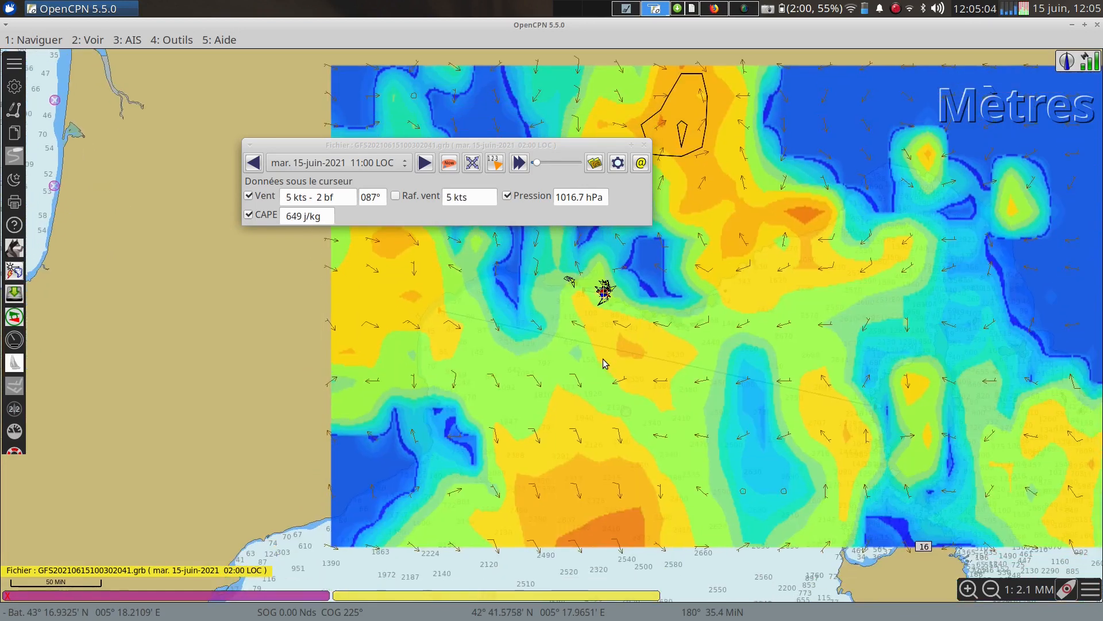
left_click(249, 215)
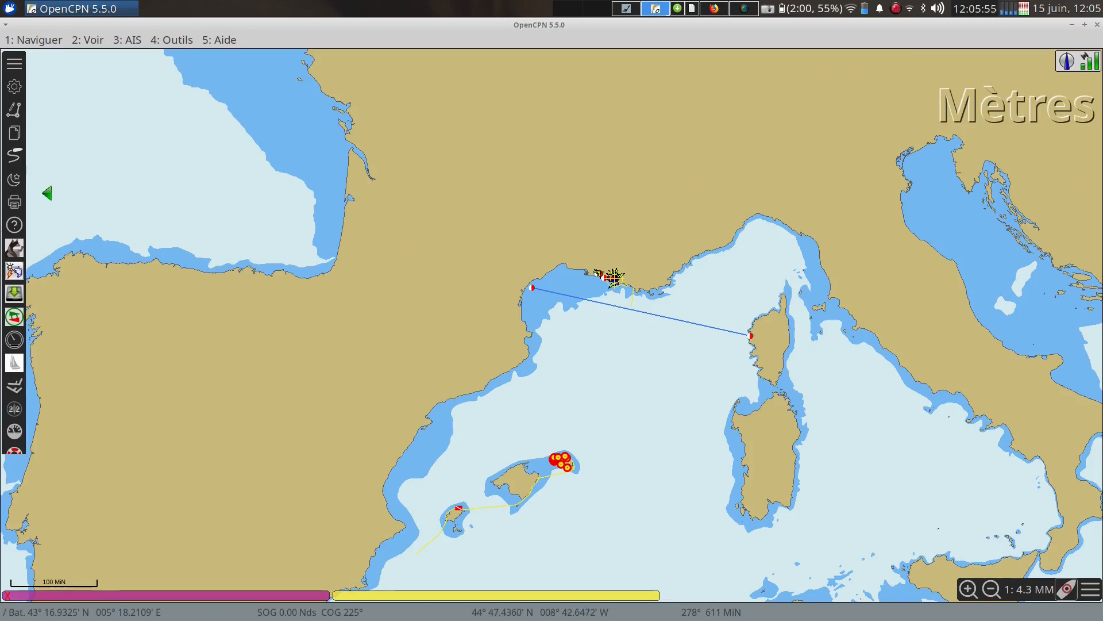
- Open the plugin list (Compléments) in the options and deactivate the WeatherFax plugin
left_click(15, 89)
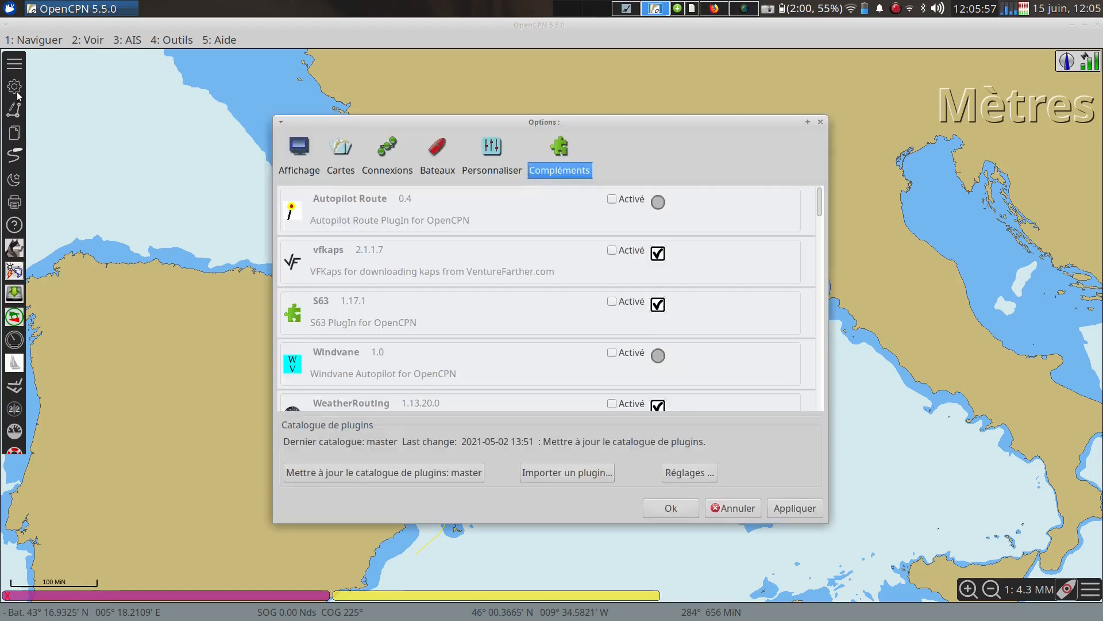
scroll(553, 323, "down", 3)
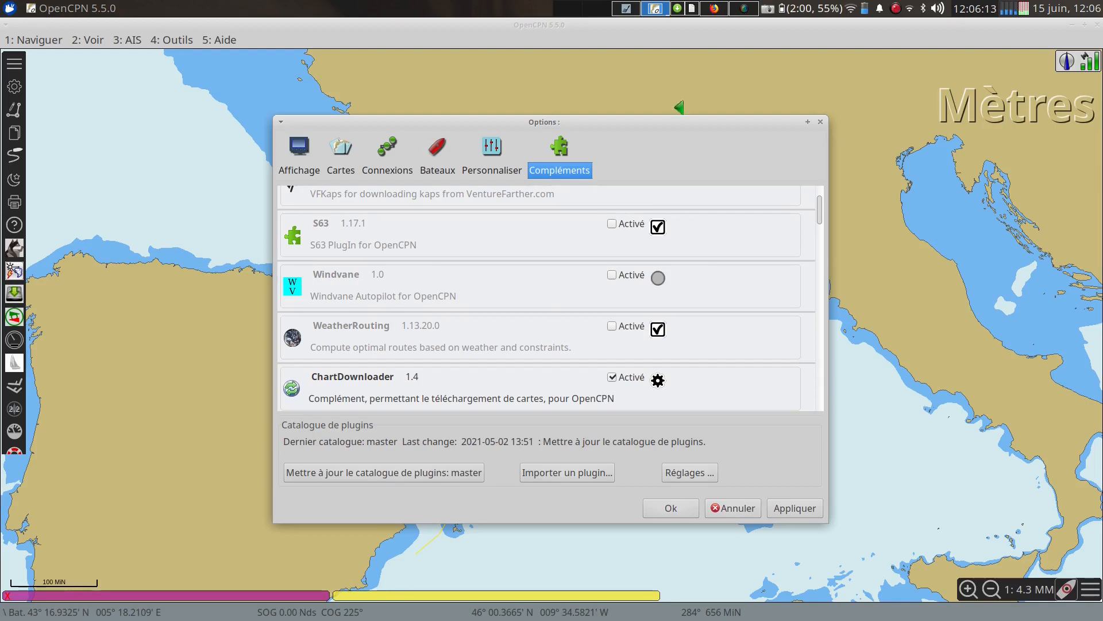
left_click_drag(626, 127, 210, 96)
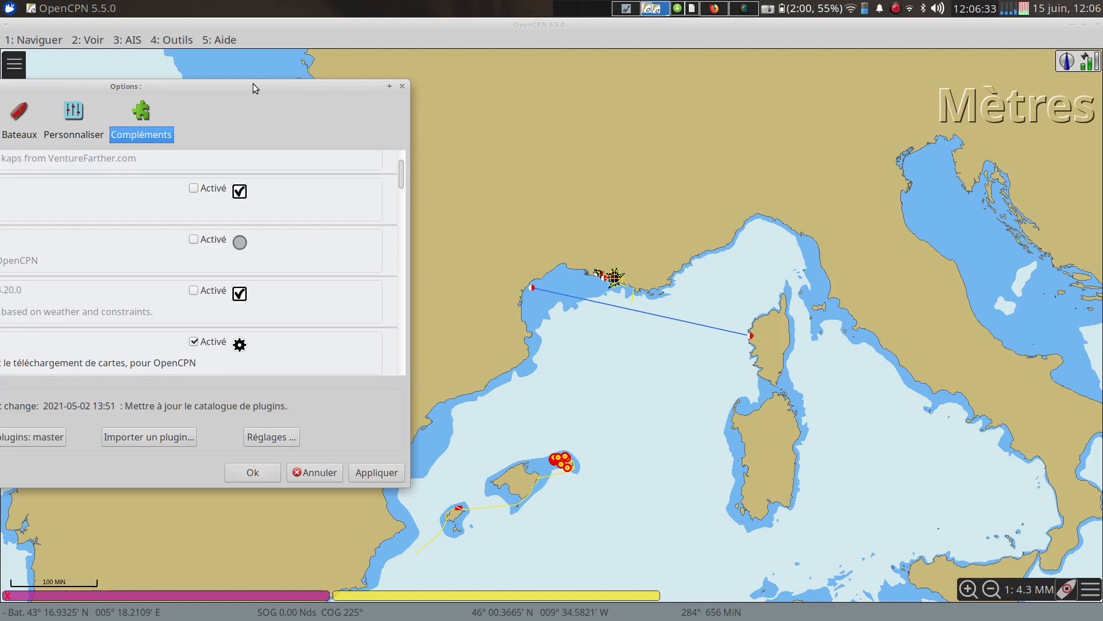
left_click_drag(253, 86, 601, 96)
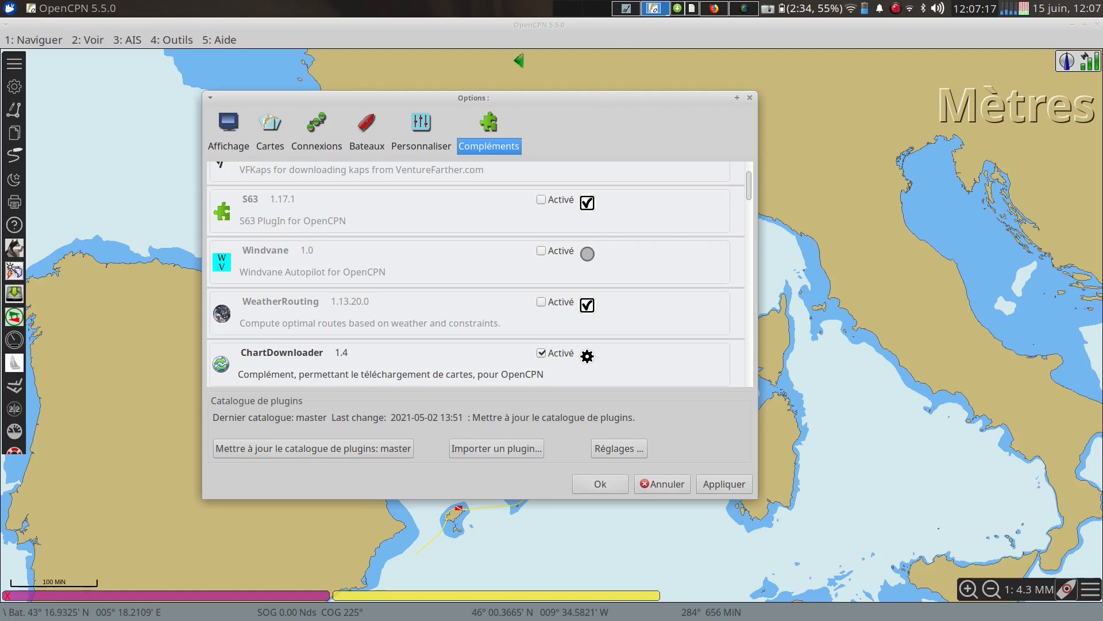
scroll(359, 302, "down", 6)
scroll(358, 302, "down", 9)
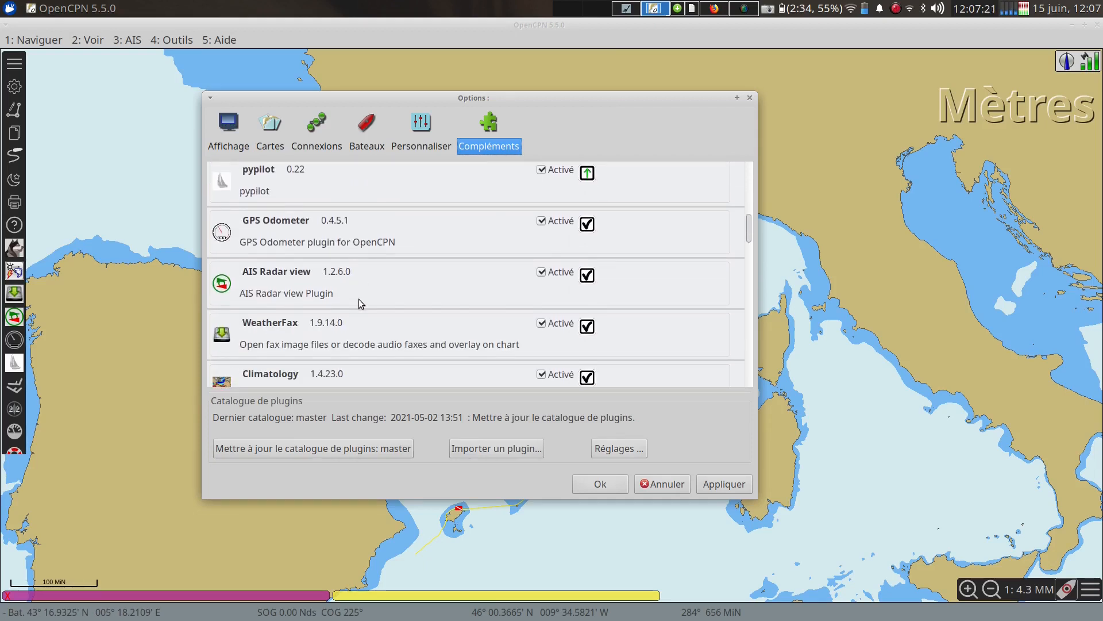
scroll(358, 299, "down", 3)
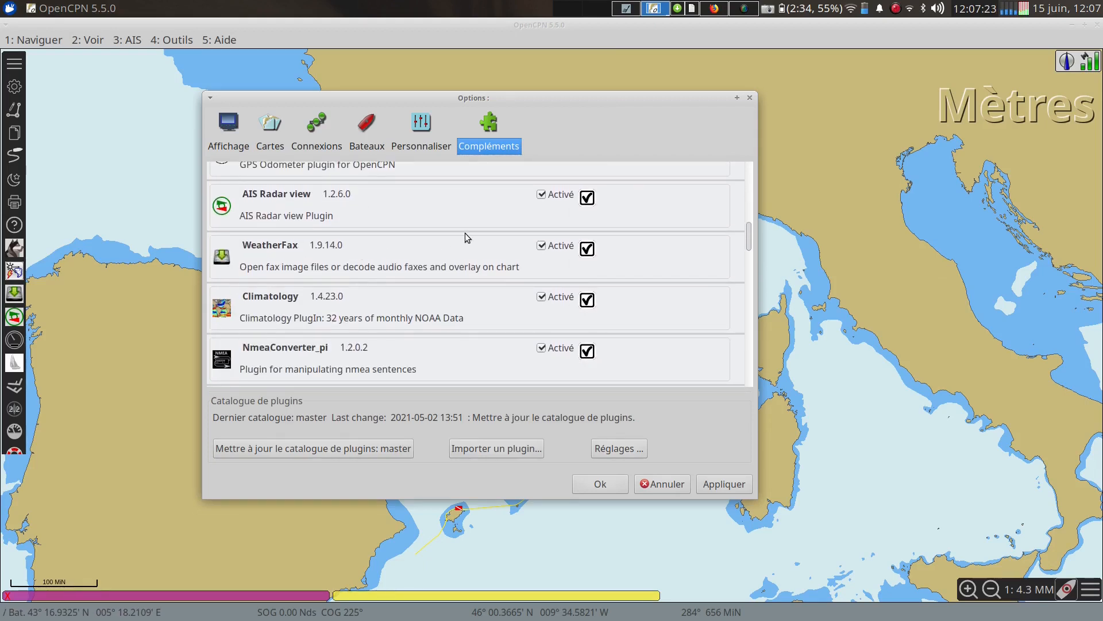
left_click(542, 245)
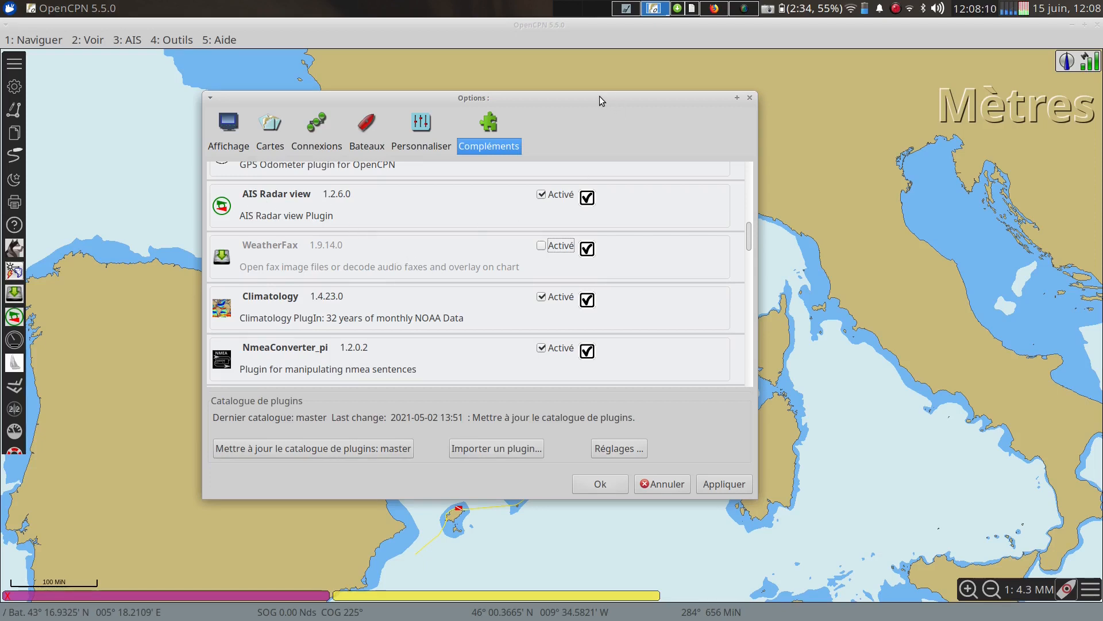
- Review the installed plugins from Autopilot Route down to Celestial Navigation, and apply the plugin change to close the options
left_click_drag(555, 100, 511, 164)
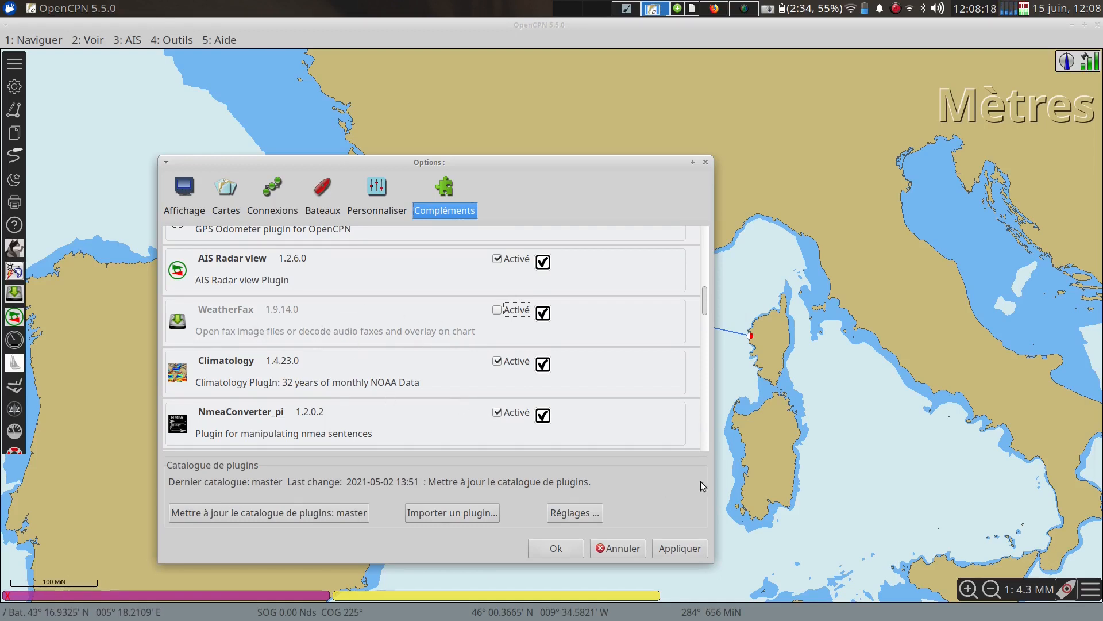
left_click_drag(445, 166, 607, 119)
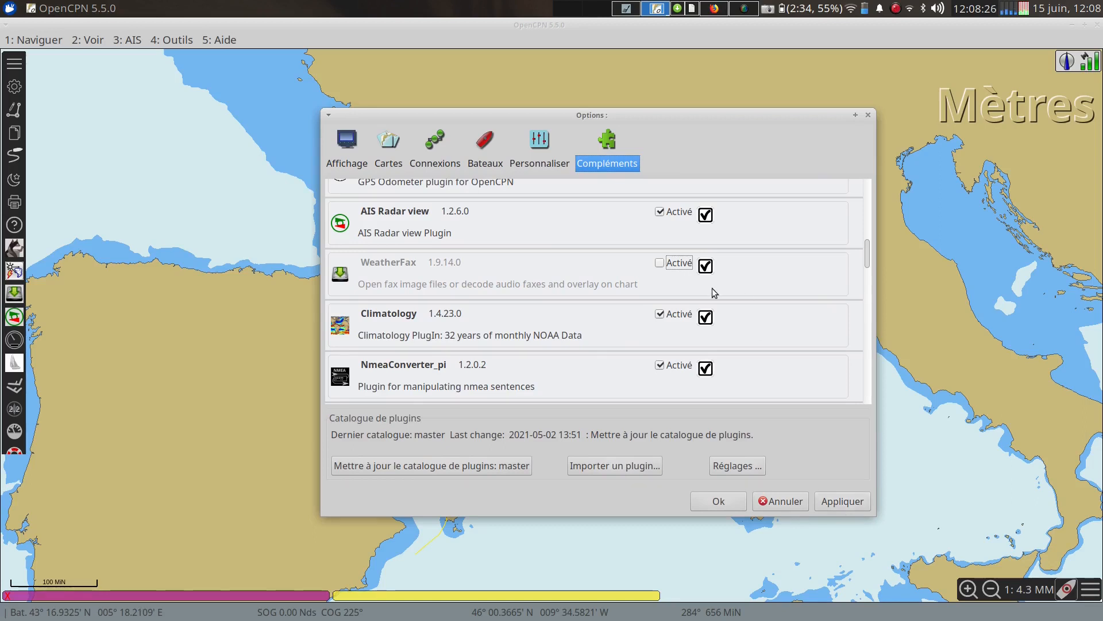
scroll(712, 288, "up", 3)
scroll(720, 341, "up", 14)
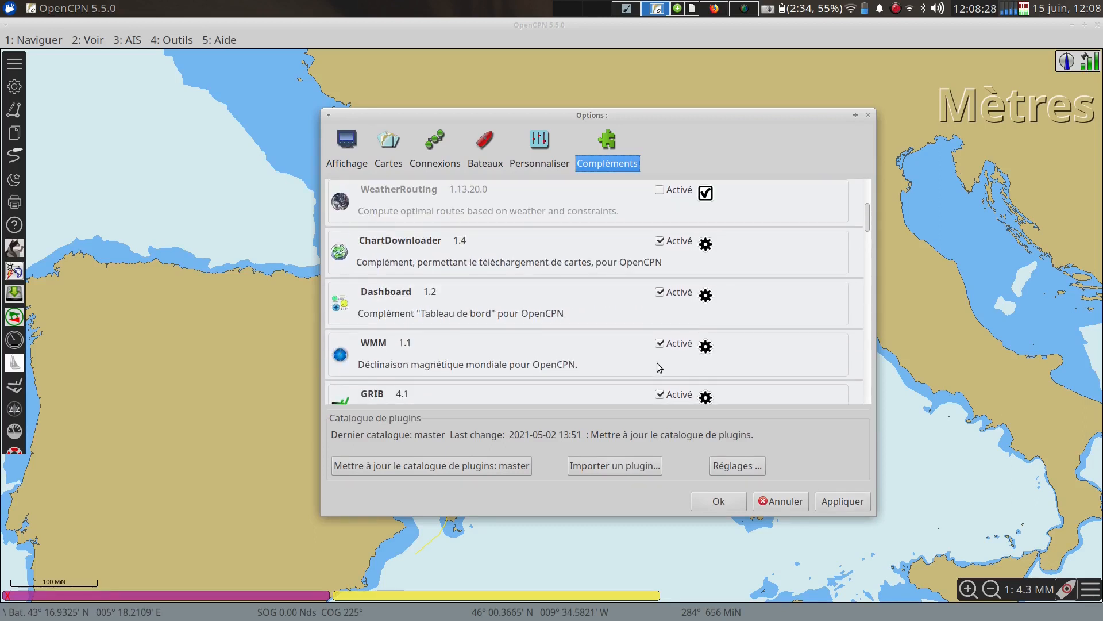
scroll(575, 342, "up", 4)
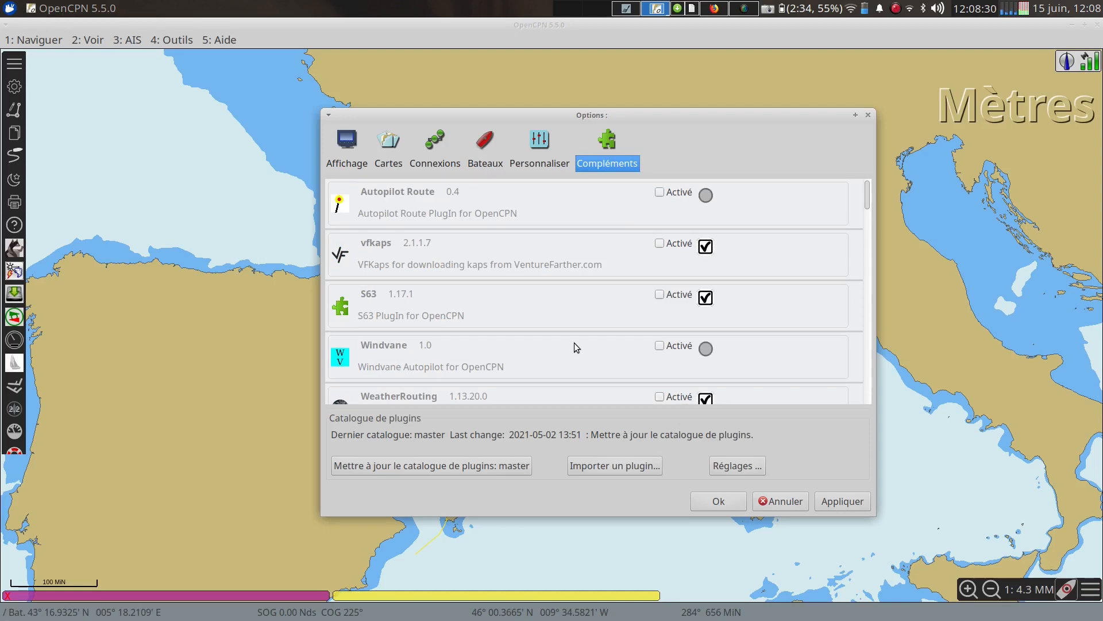
scroll(574, 342, "down", 3)
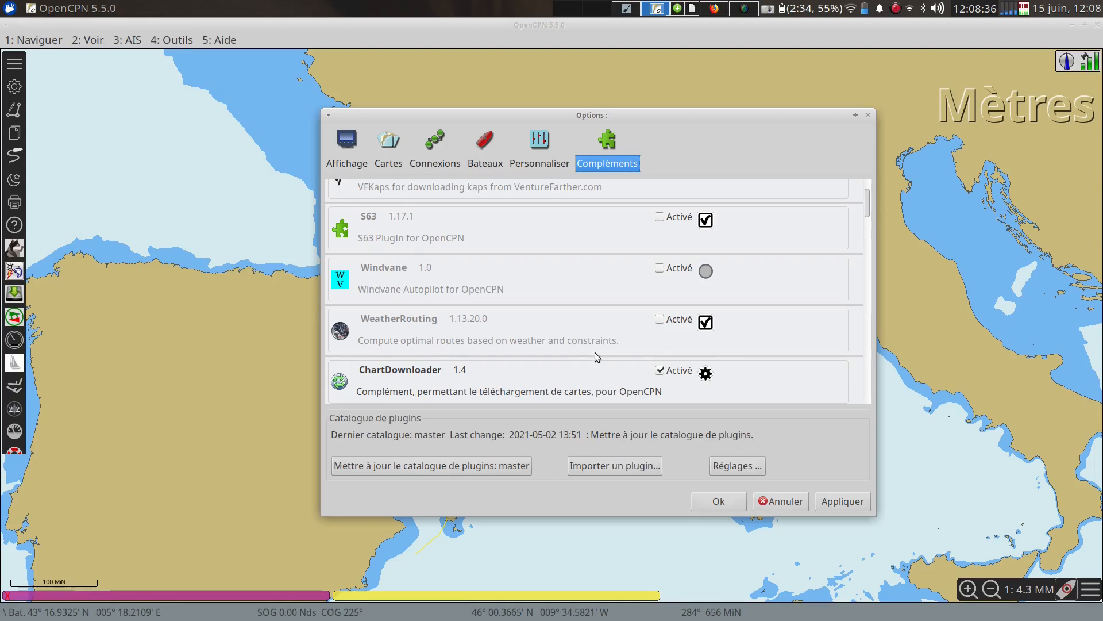
scroll(497, 315, "down", 5)
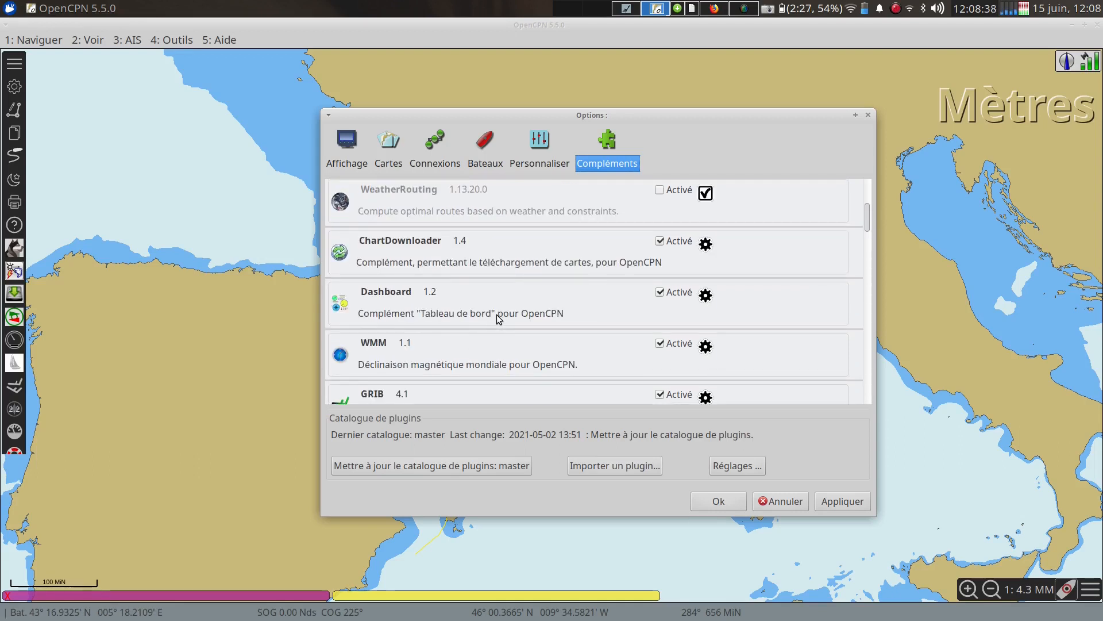
scroll(499, 319, "down", 4)
scroll(498, 318, "down", 10)
scroll(496, 315, "down", 8)
scroll(494, 316, "up", 2)
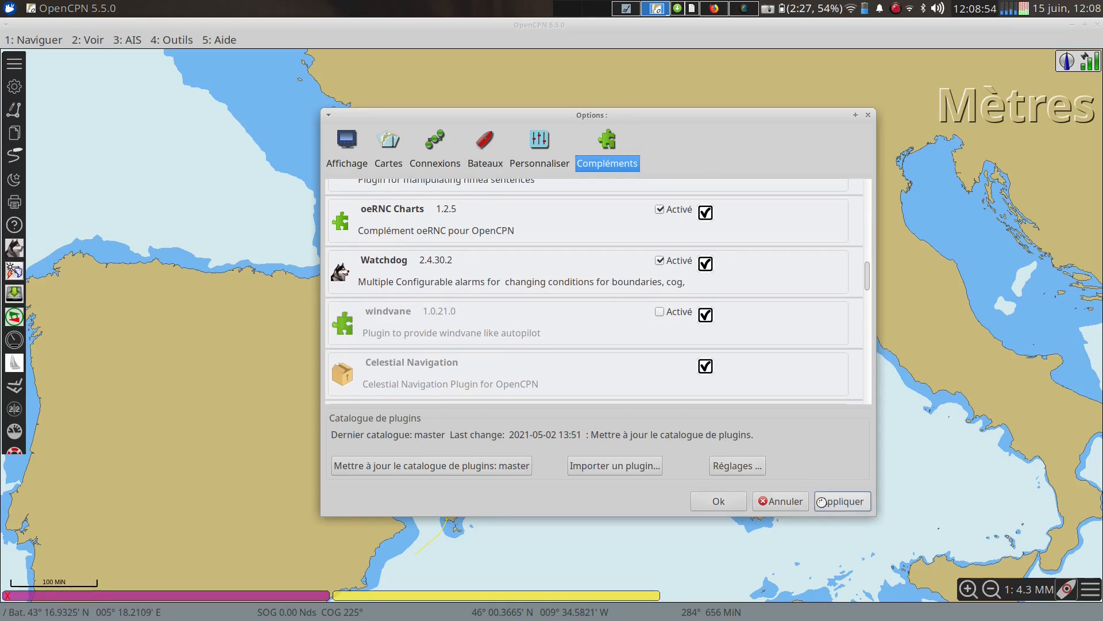
left_click(718, 501)
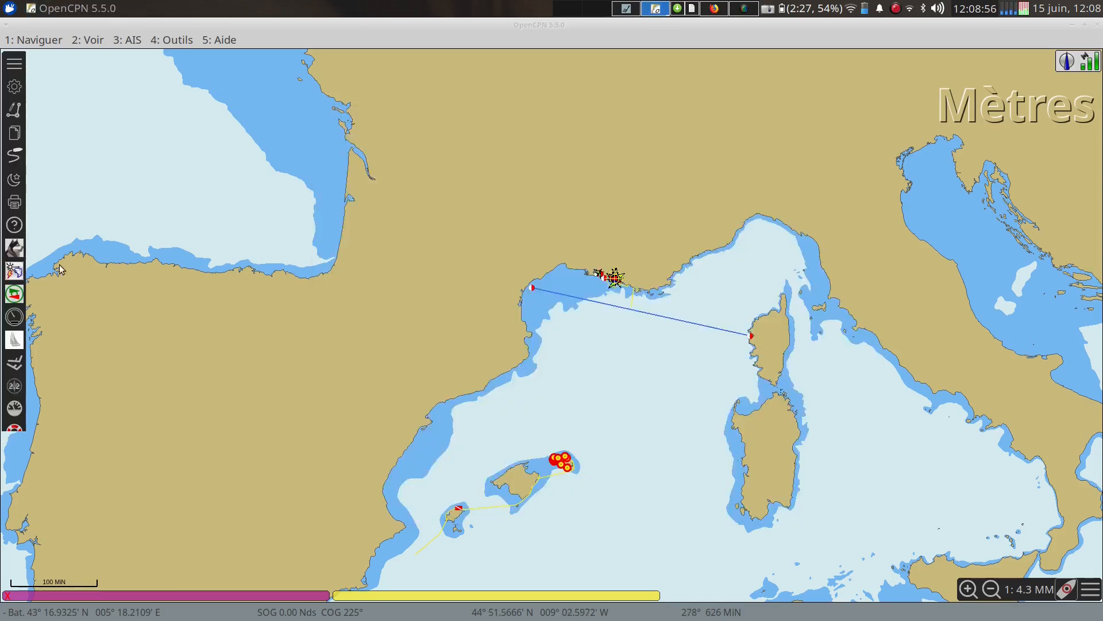
- Open the Watchdog plugin window (Chien de garde) and create a new alert of type Cap
left_click(14, 252)
left_click_drag(432, 177, 389, 277)
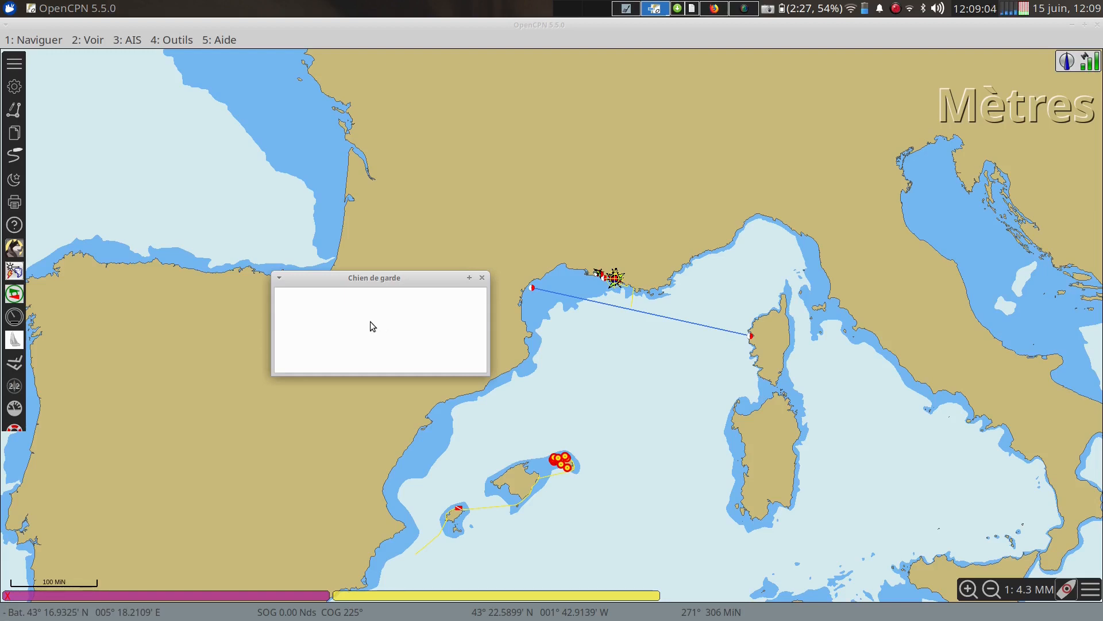
right_click(369, 323)
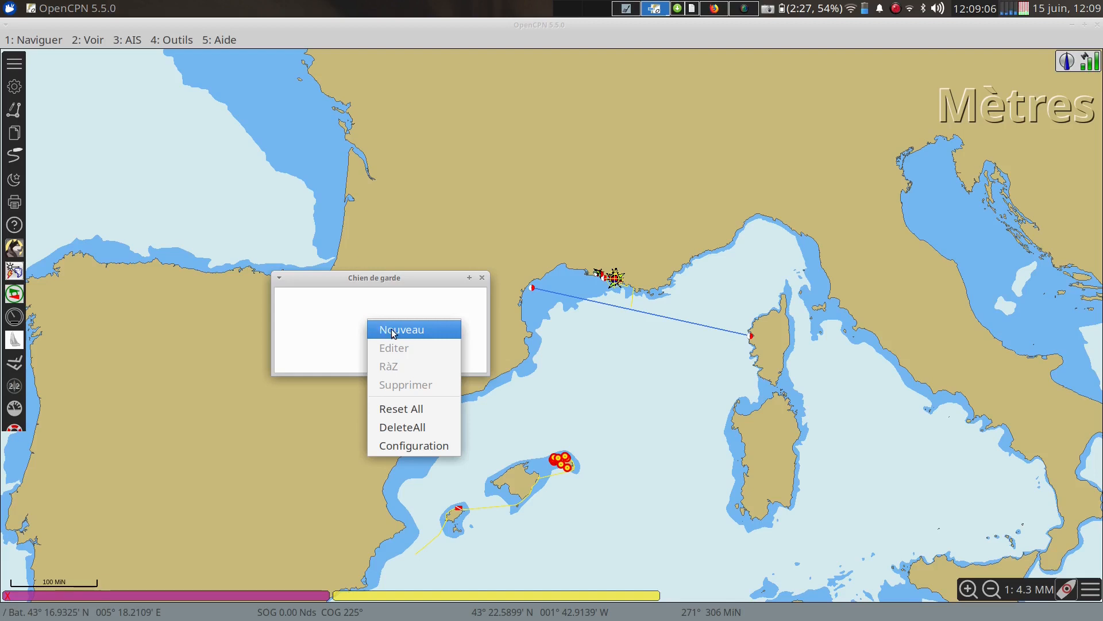
left_click(393, 332)
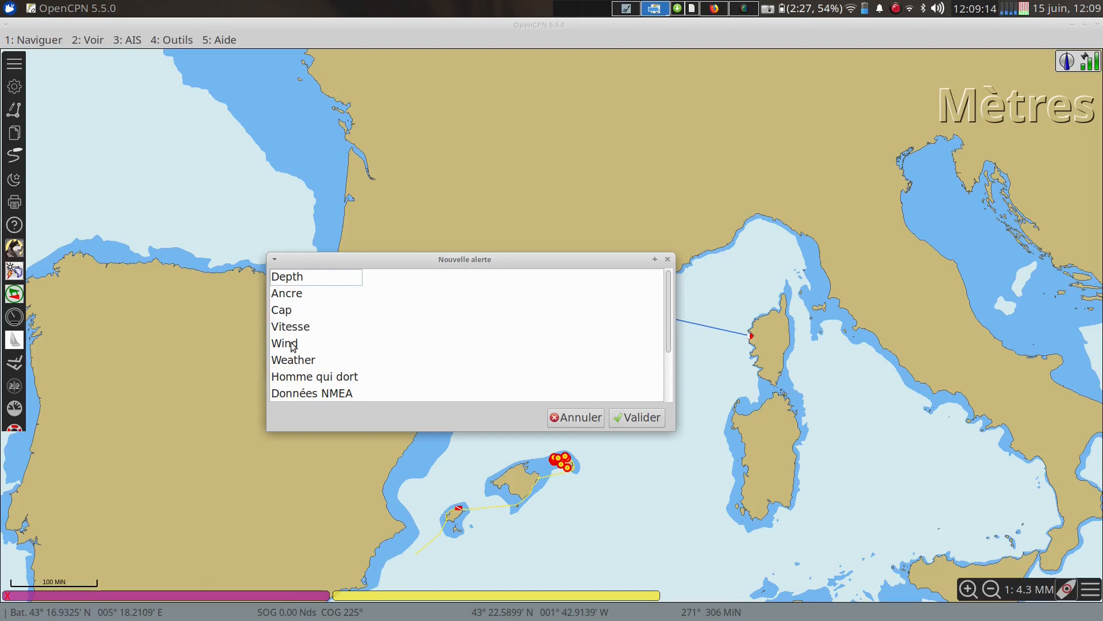
left_click(284, 311)
left_click(635, 419)
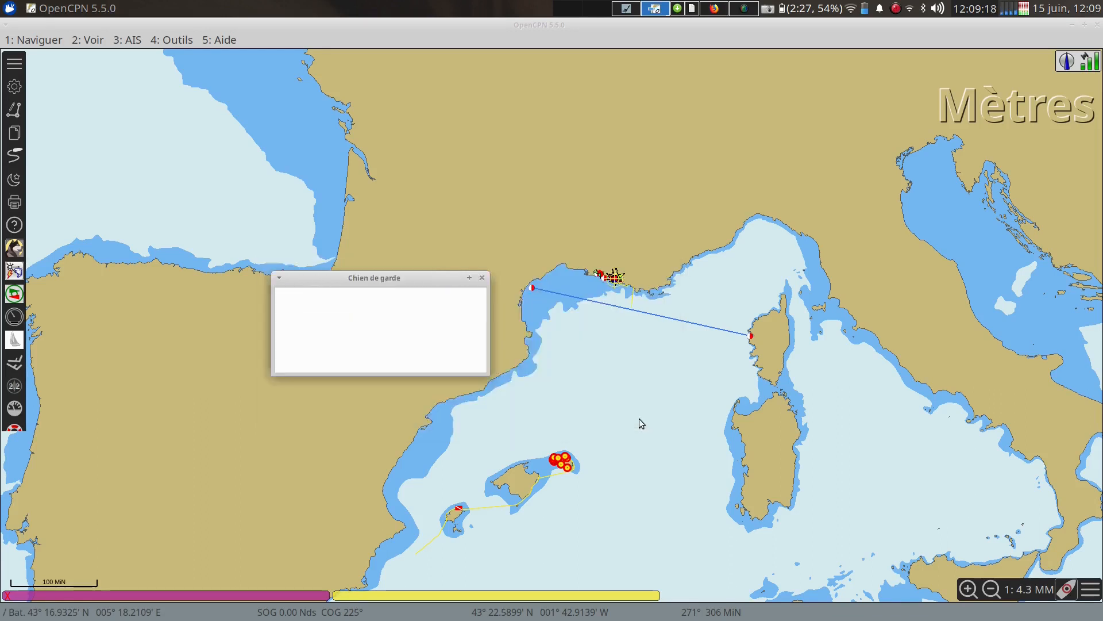
- Apply the current heading to the Cap alarm, choose beep_ssl.wav as its sound, then test and validate the alarm
left_click_drag(399, 210, 512, 115)
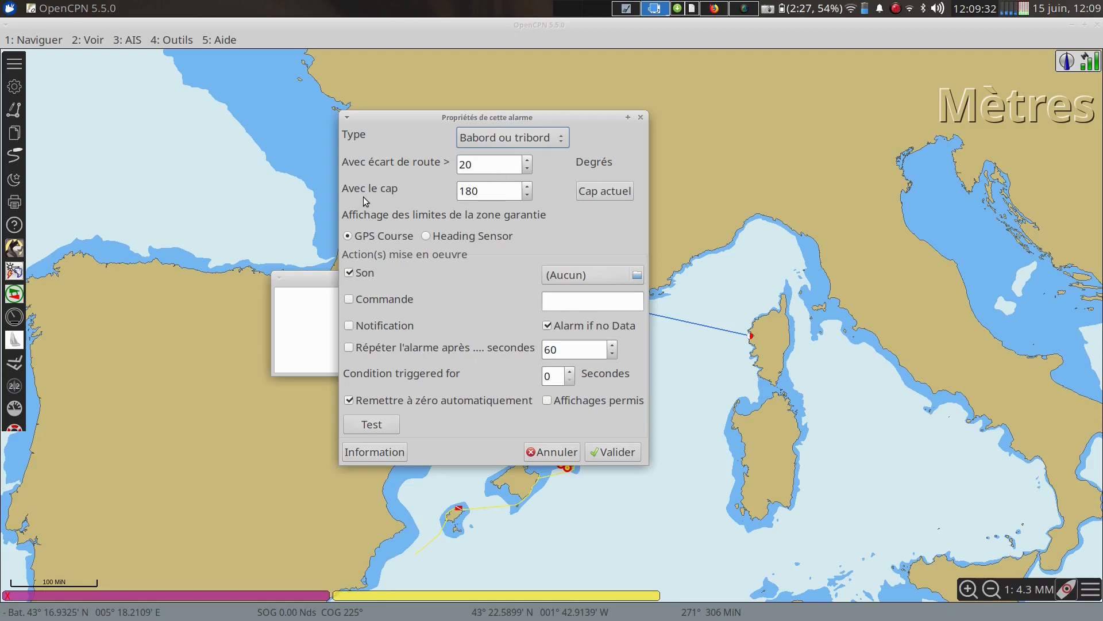
left_click(589, 195)
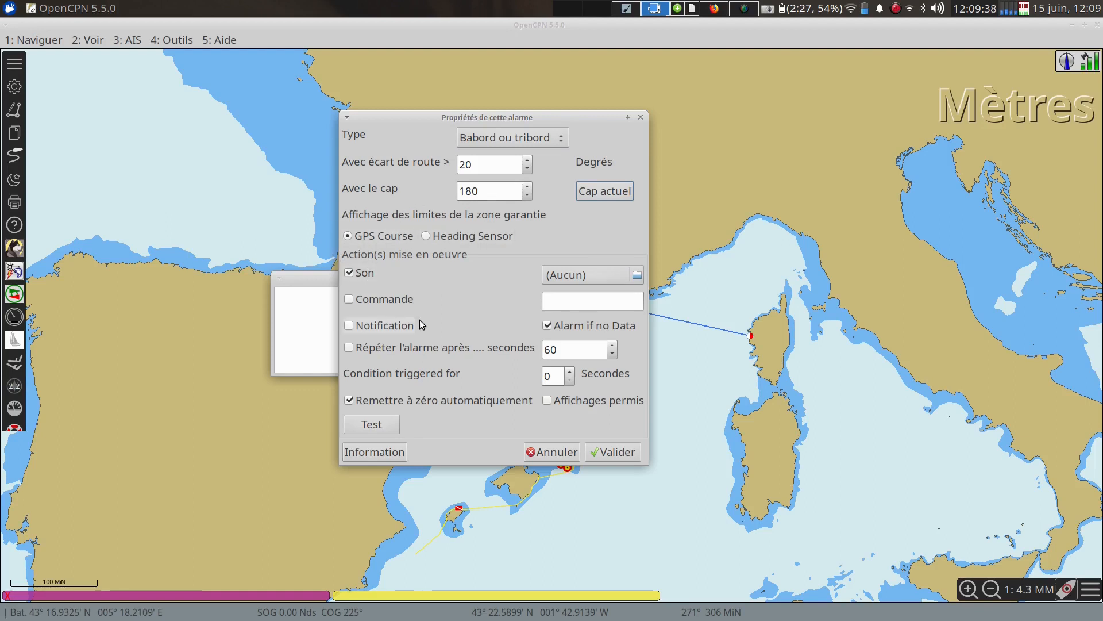
left_click(617, 275)
left_click(161, 171)
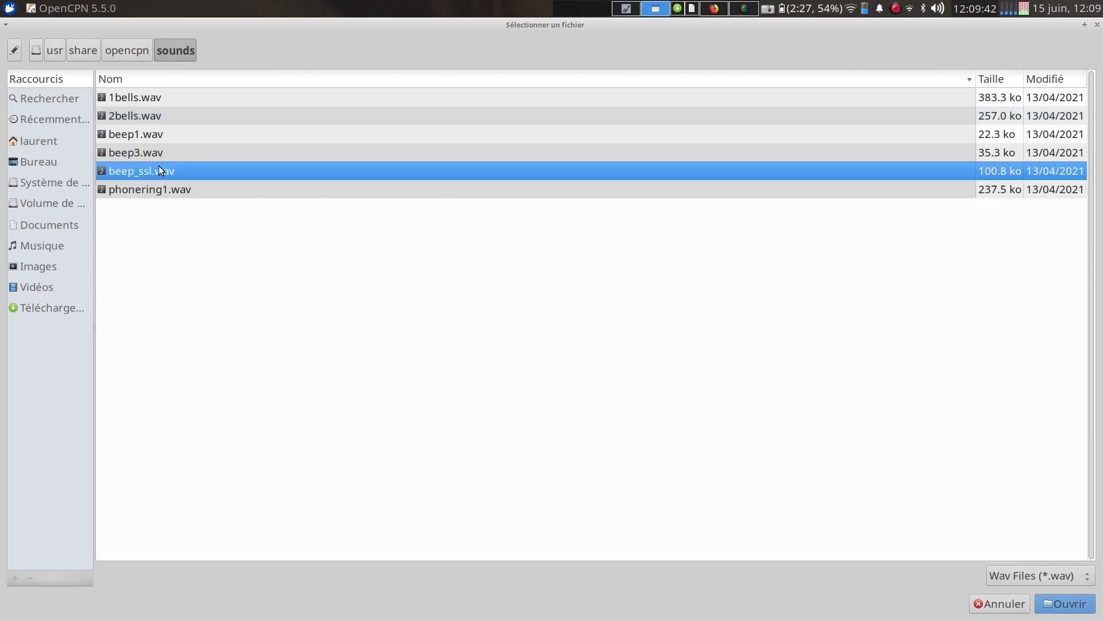
left_click(1081, 608)
left_click(378, 426)
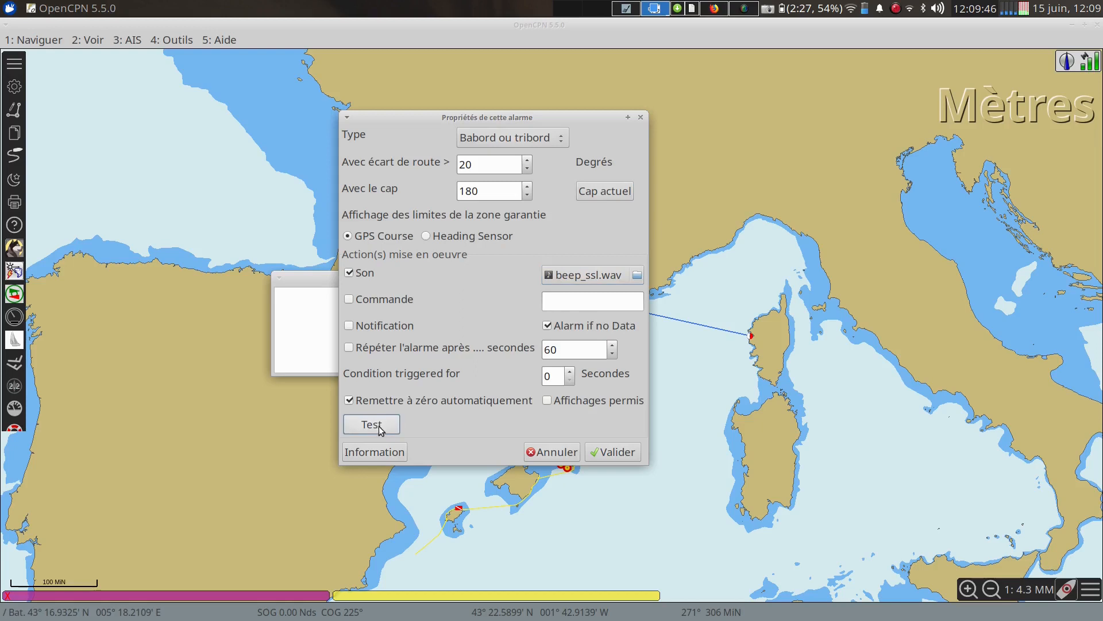
left_click(610, 453)
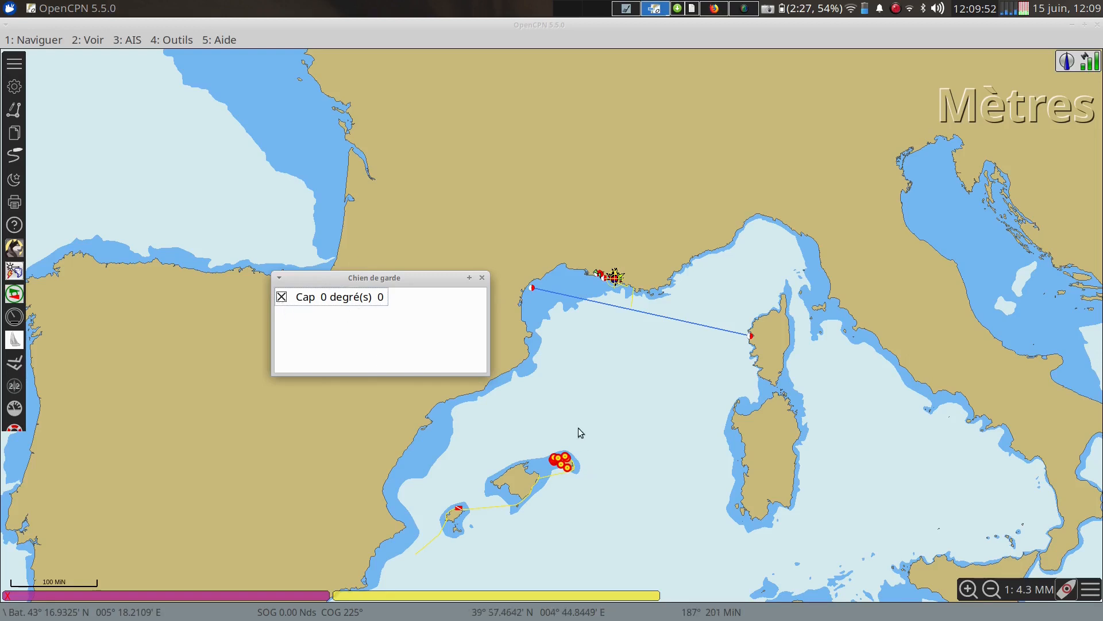
- Deactivate and delete the Cap alarm, and close the Watchdog window (Chien de garde)
scroll(608, 275, "up", 2)
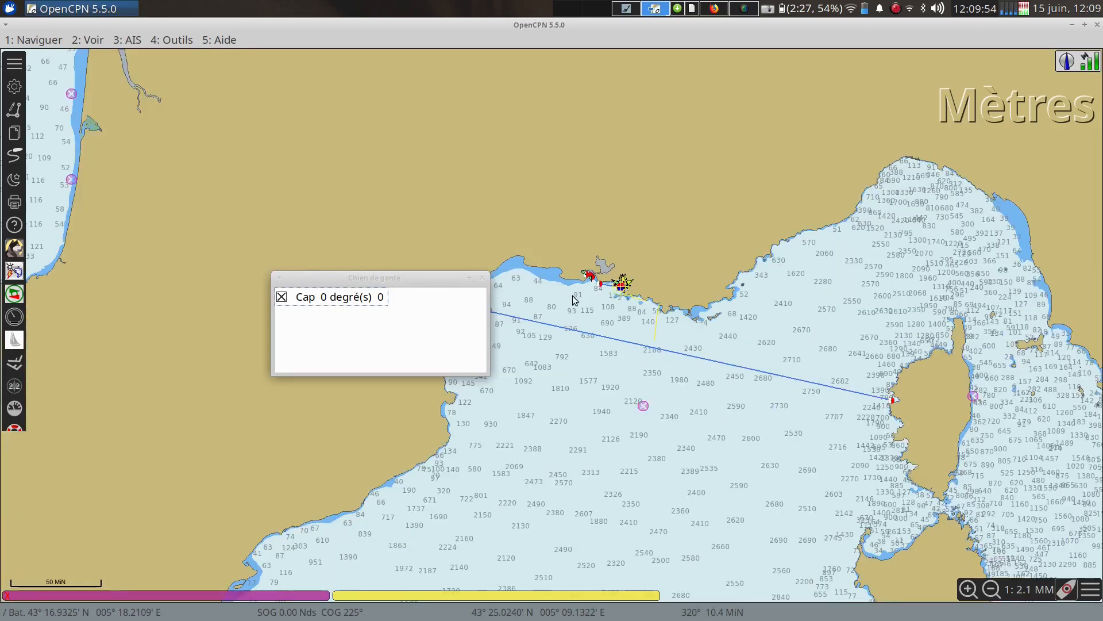
left_click(281, 296)
right_click(351, 299)
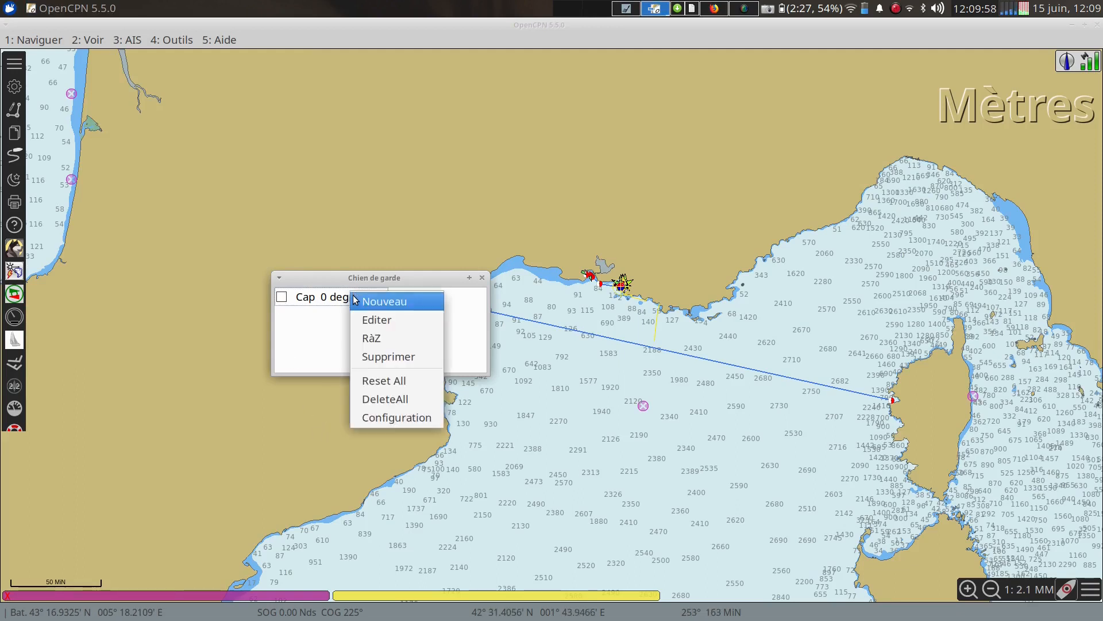
left_click(381, 358)
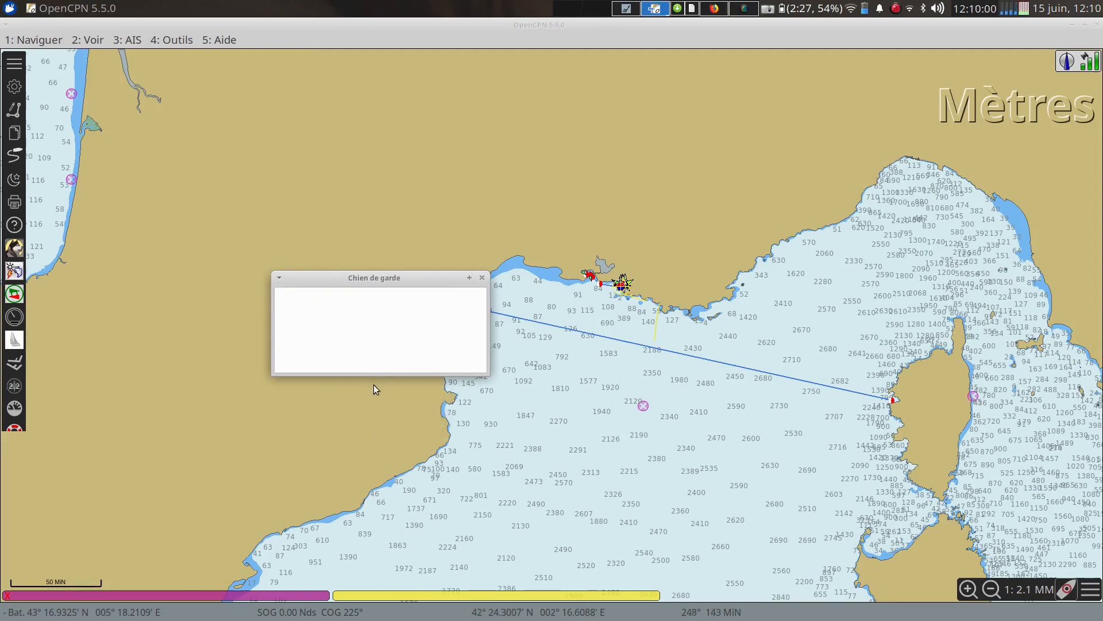
left_click(482, 278)
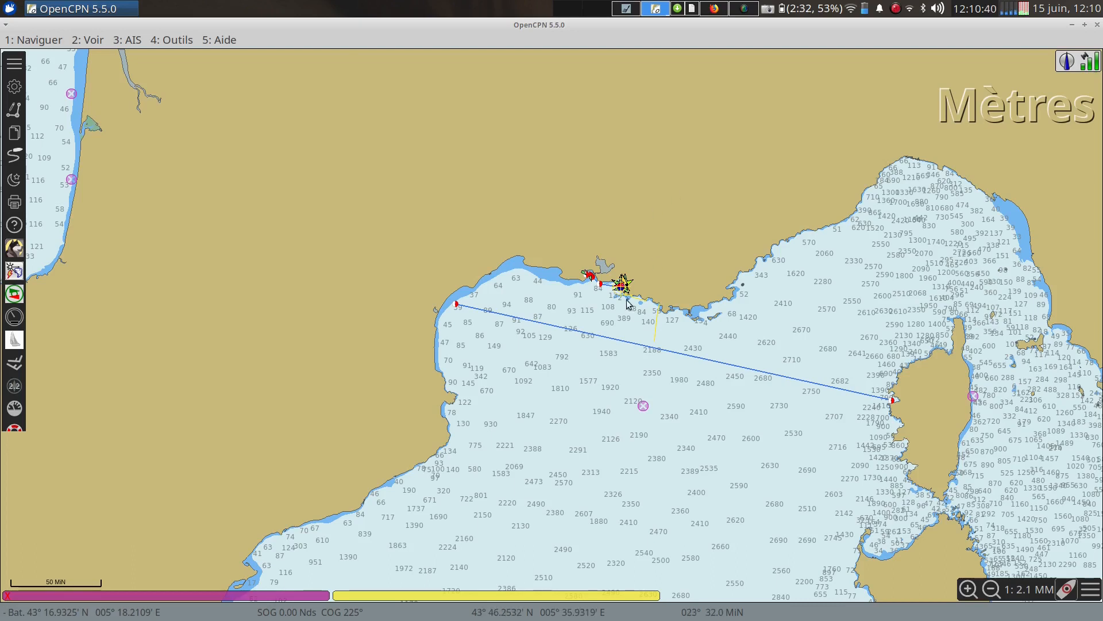
left_click_drag(595, 315, 331, 306)
scroll(635, 351, "up", 1)
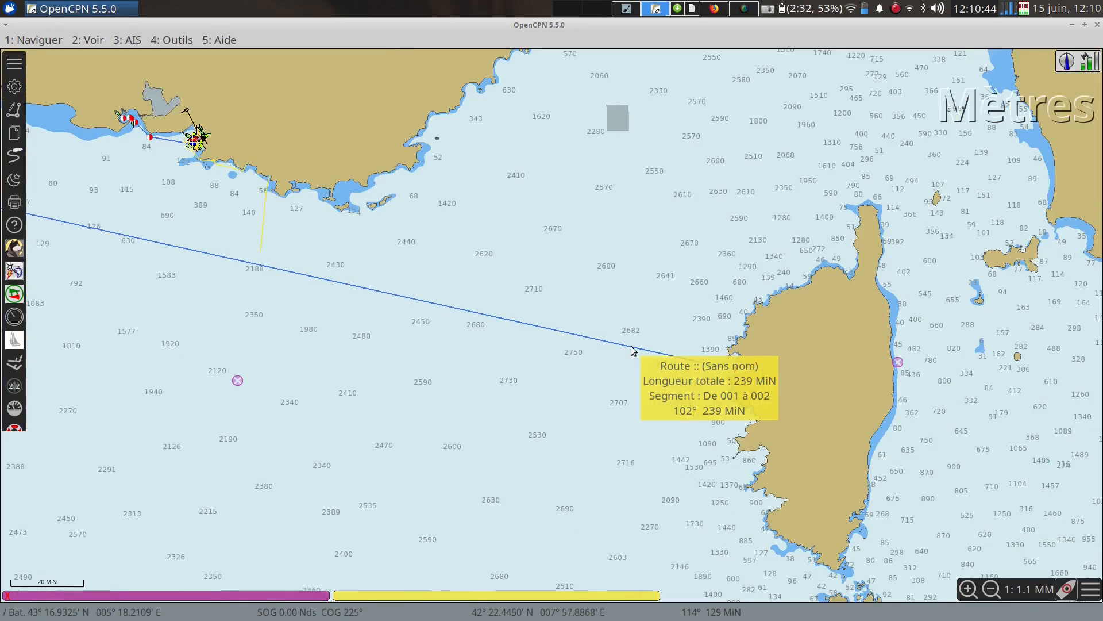
scroll(619, 355, "up", 1)
scroll(574, 355, "down", 2)
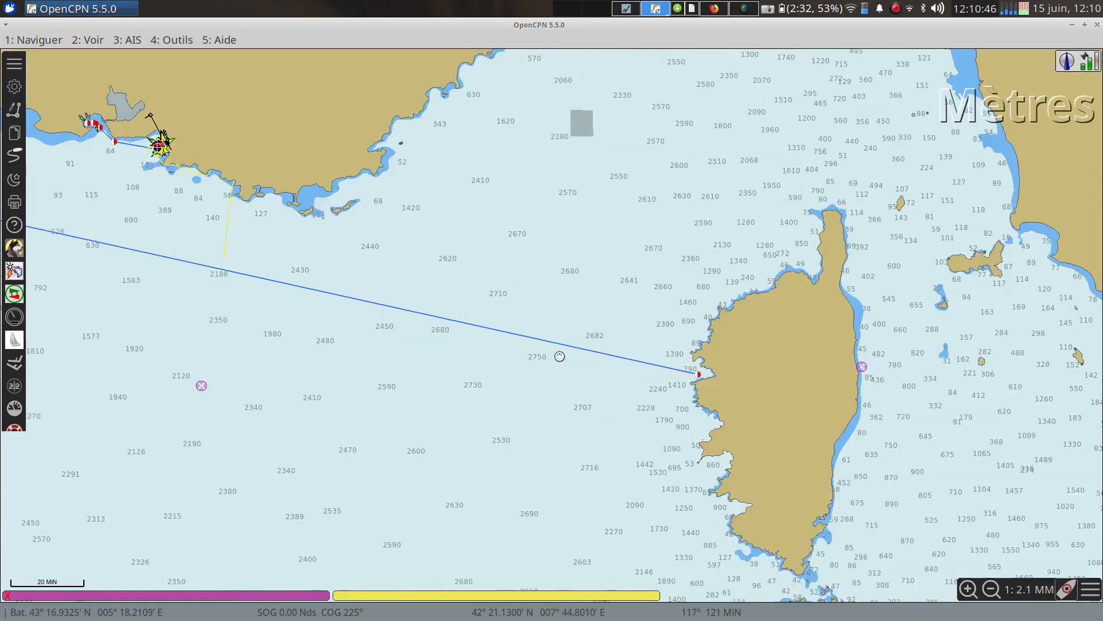
left_click_drag(387, 344, 545, 359)
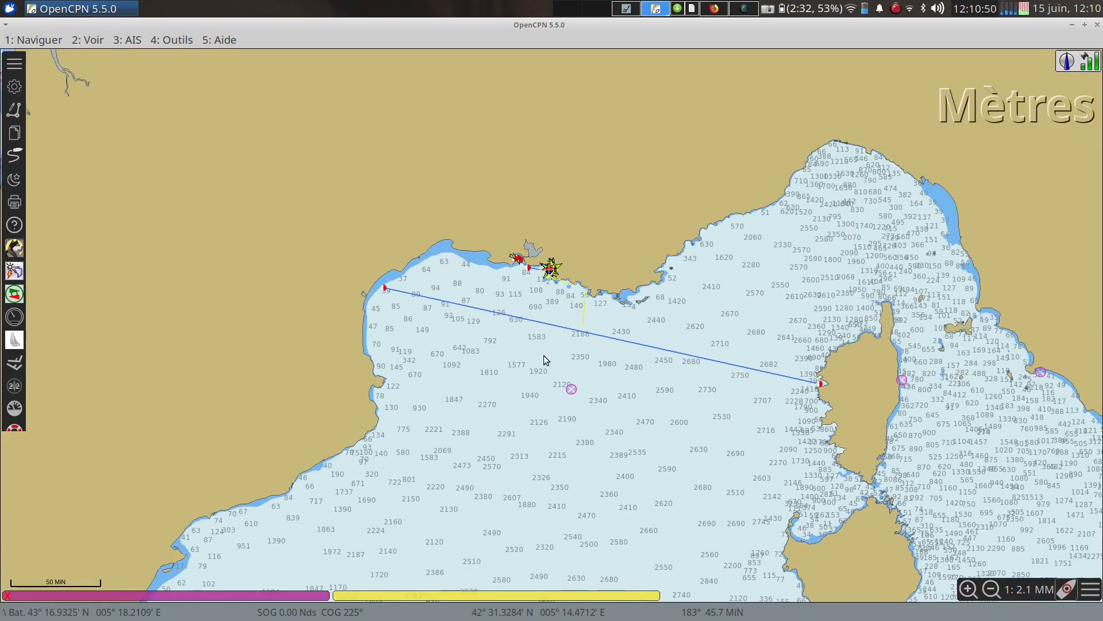